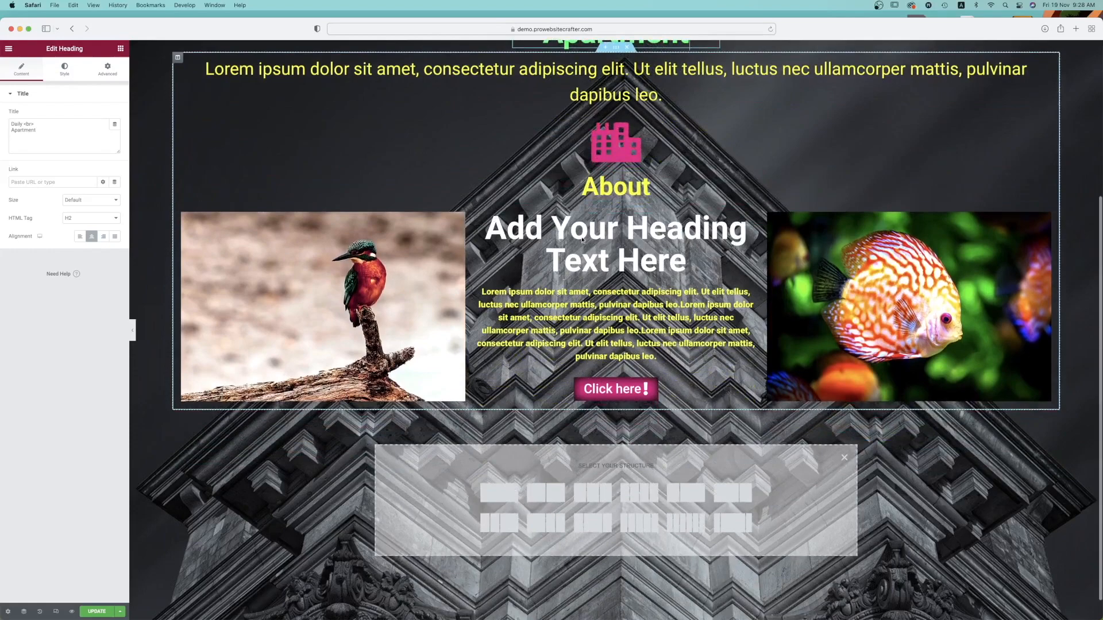
- Set the Daily Apartment heading's margin to 10 px on all sides
{"action": "scroll", "coordinate": [600, 450], "scroll_direction": "up", "scroll_amount": 3}
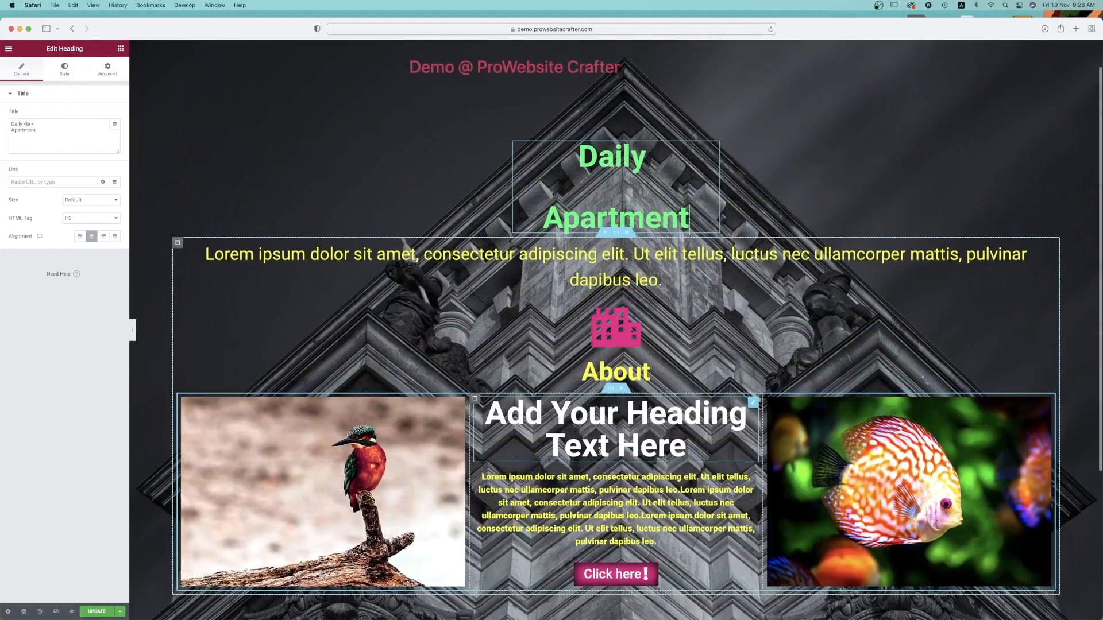
{"action": "scroll", "coordinate": [517, 232], "scroll_direction": "down", "scroll_amount": 3}
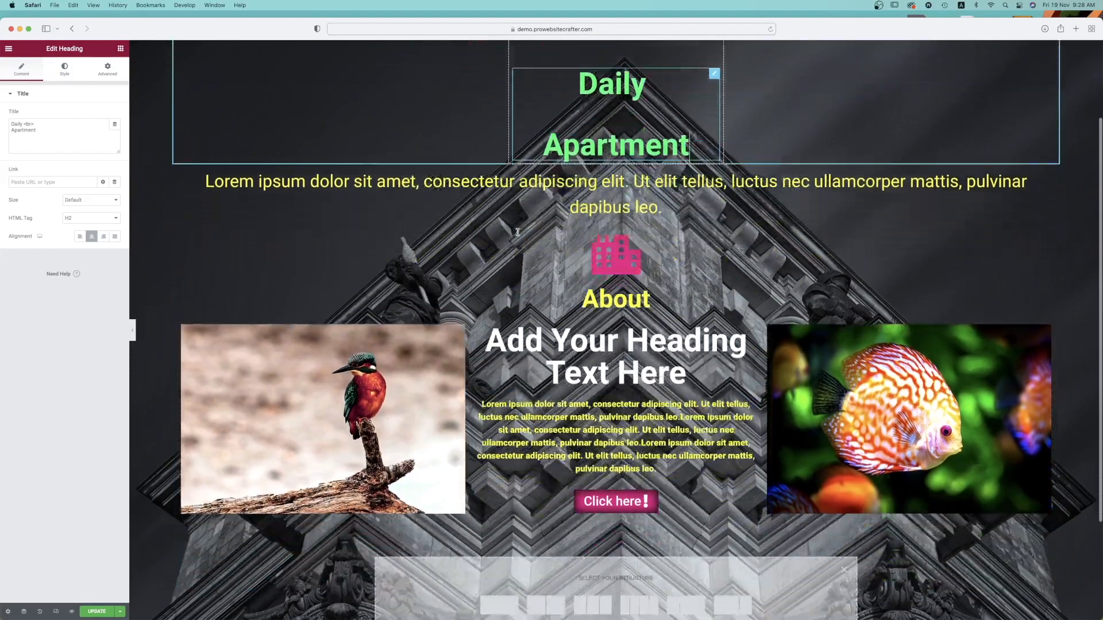
{"action": "scroll", "coordinate": [518, 235], "scroll_direction": "up", "scroll_amount": 4}
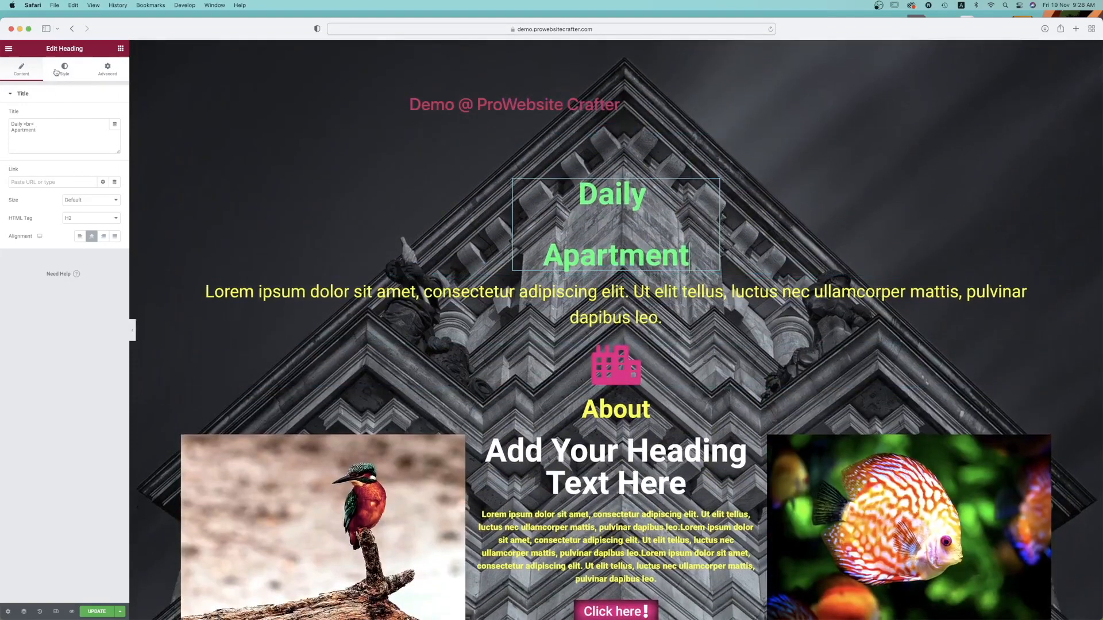
{"action": "left_click", "coordinate": [101, 63]}
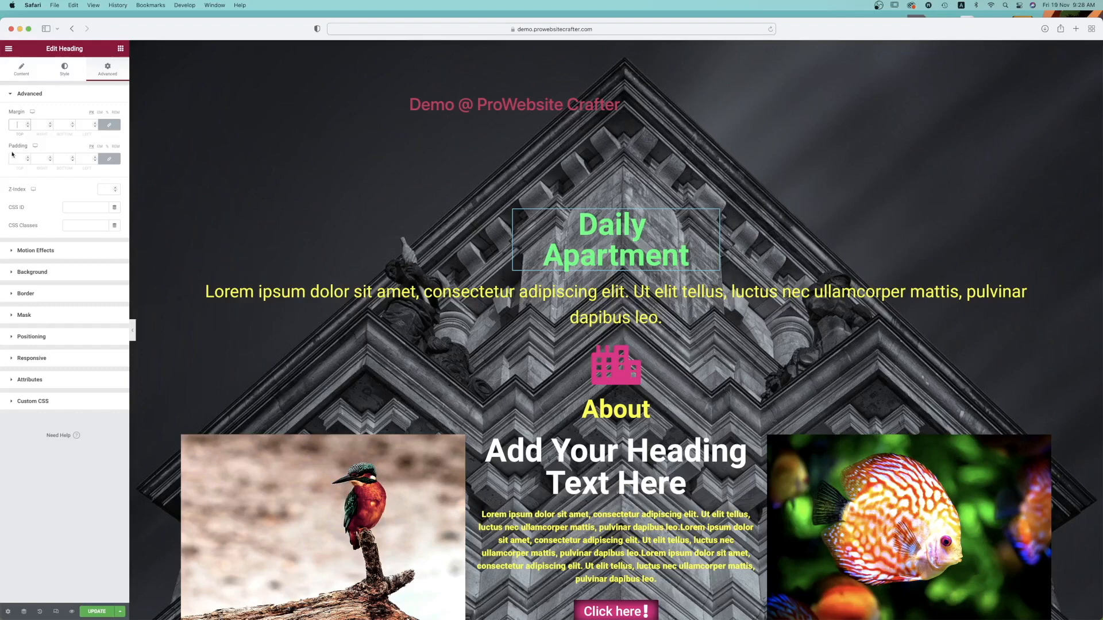
{"action": "type", "text": "100"}
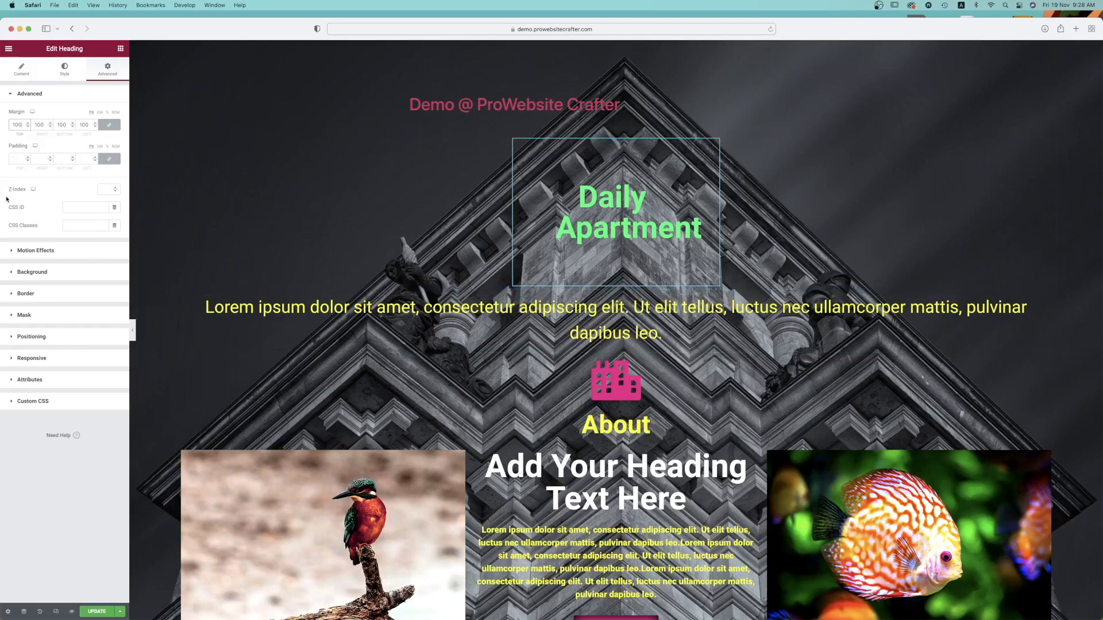
{"action": "key", "text": "BackSpace"}
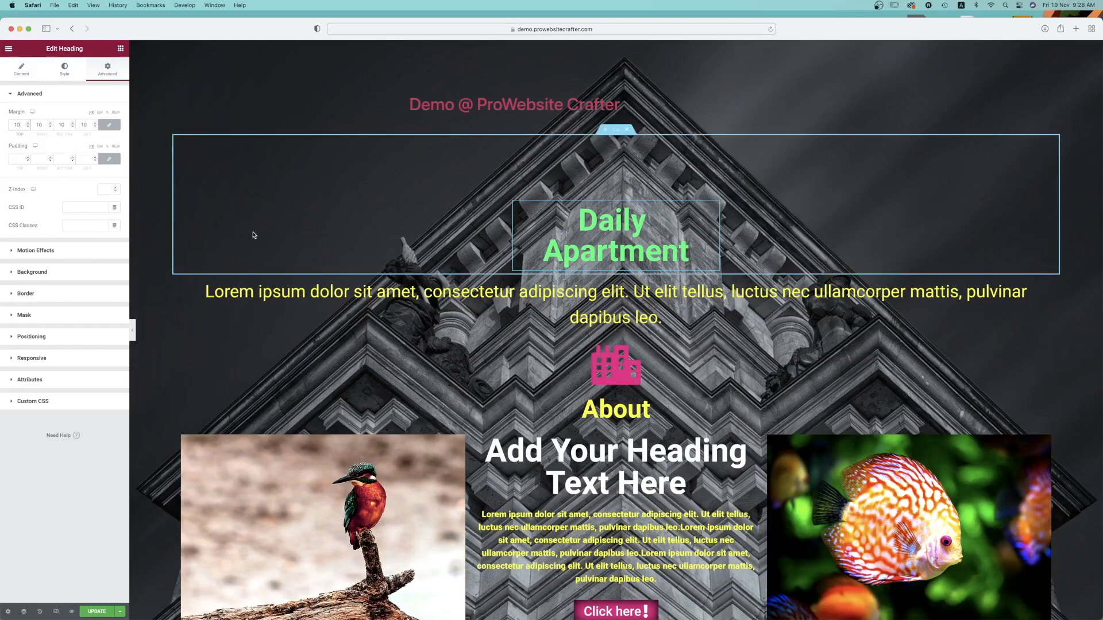
- Set the padding of the inner section holding the two photos to 100 px on all sides
{"action": "scroll", "coordinate": [637, 253], "scroll_direction": "down", "scroll_amount": 3}
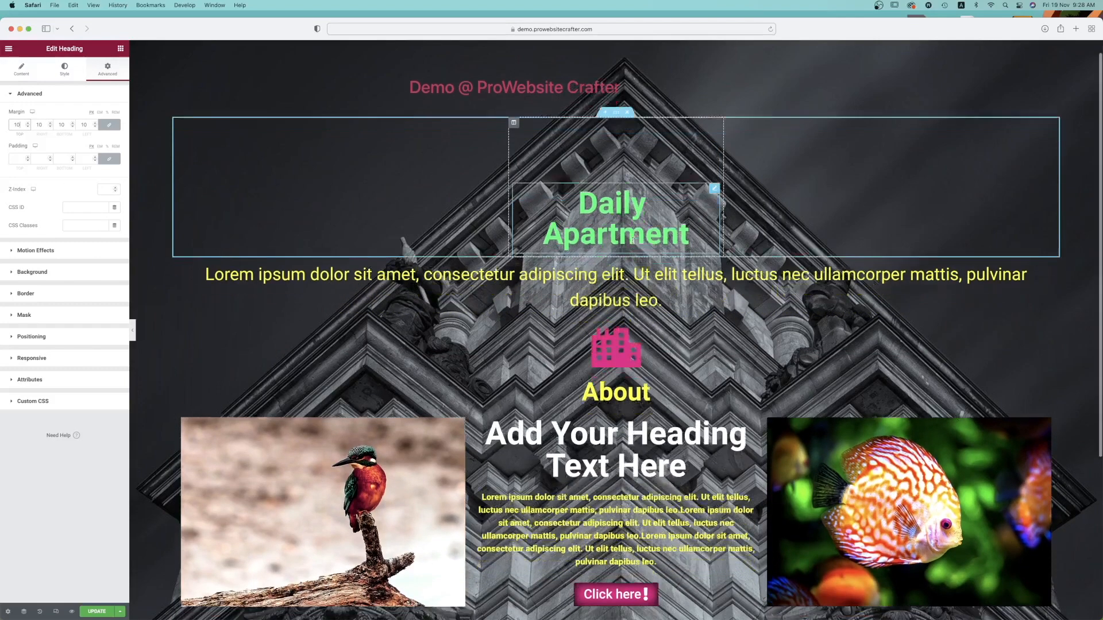
{"action": "left_click", "coordinate": [510, 241]}
{"action": "scroll", "coordinate": [448, 391], "scroll_direction": "down", "scroll_amount": 1}
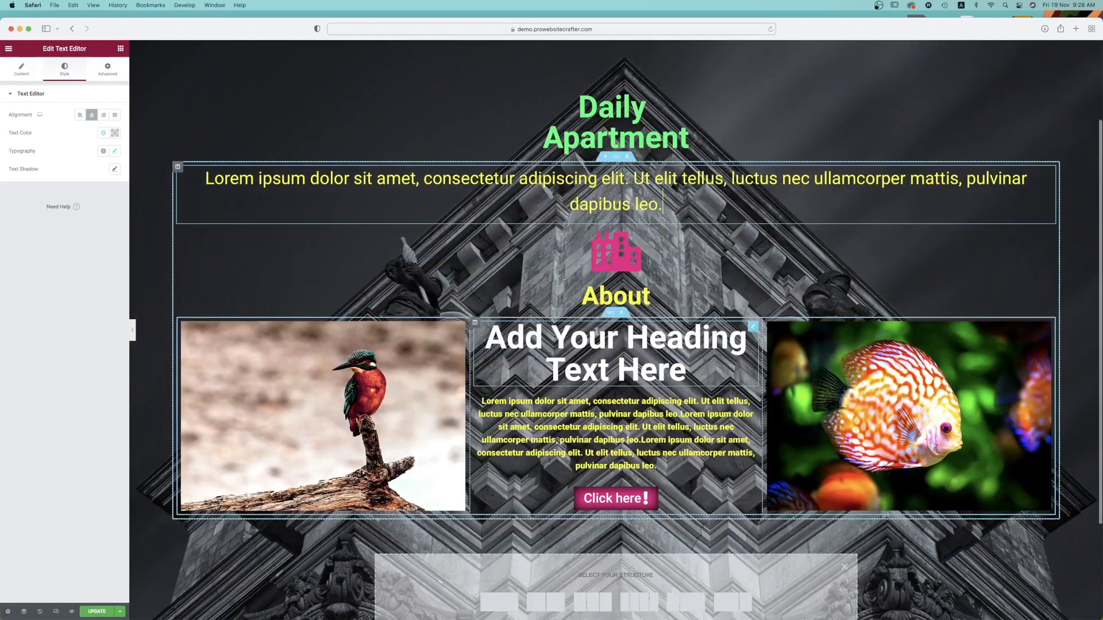
{"action": "scroll", "coordinate": [614, 312], "scroll_direction": "up", "scroll_amount": 2}
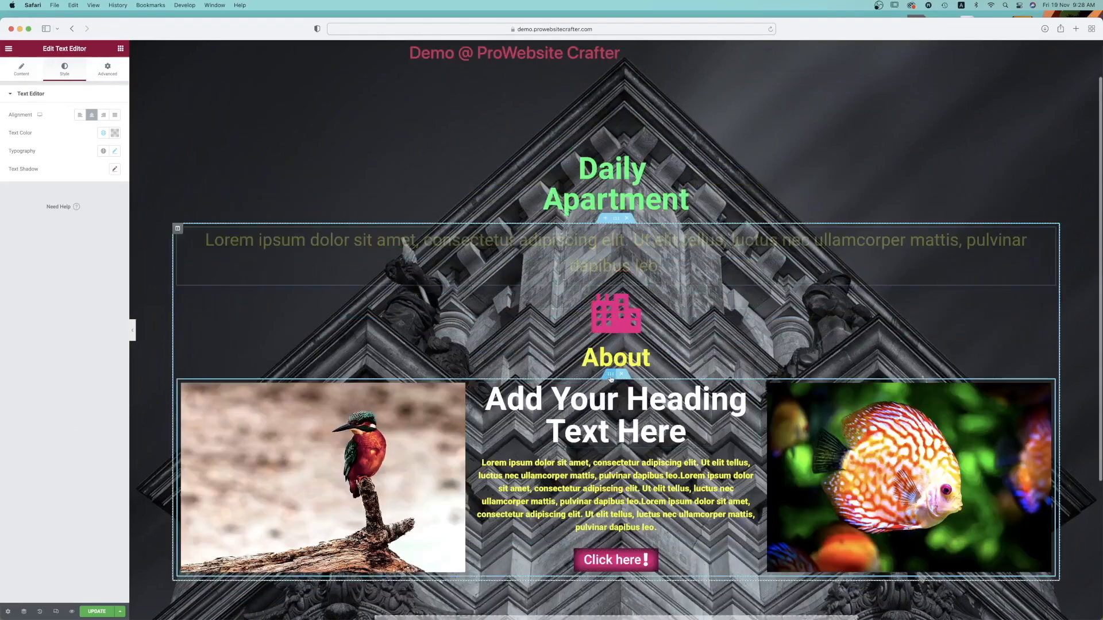
{"action": "left_click", "coordinate": [611, 374]}
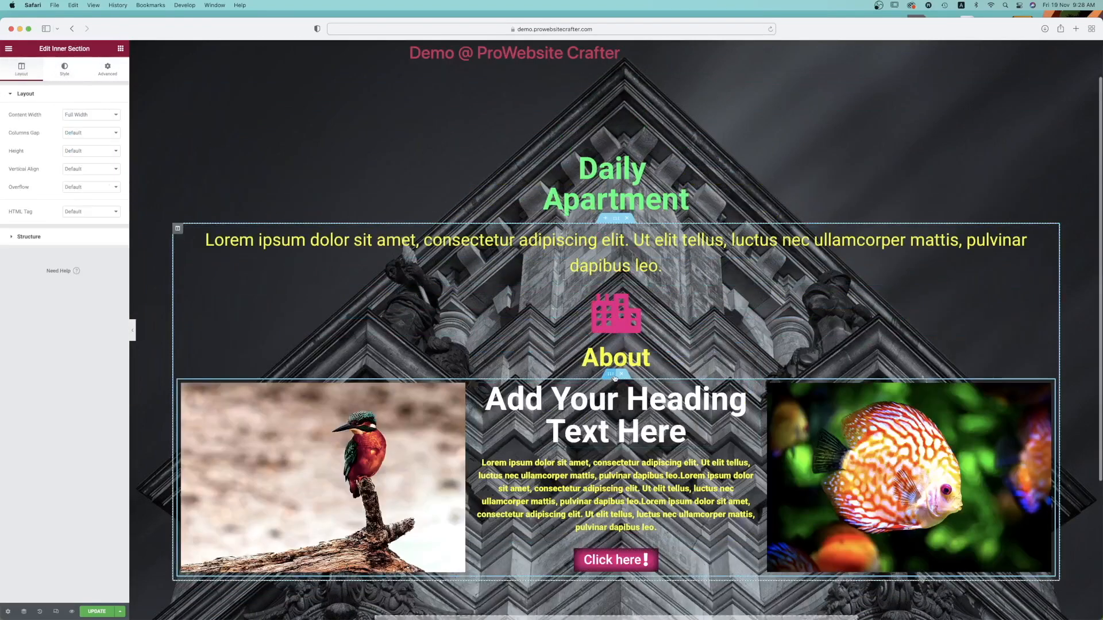
{"action": "left_click", "coordinate": [105, 64]}
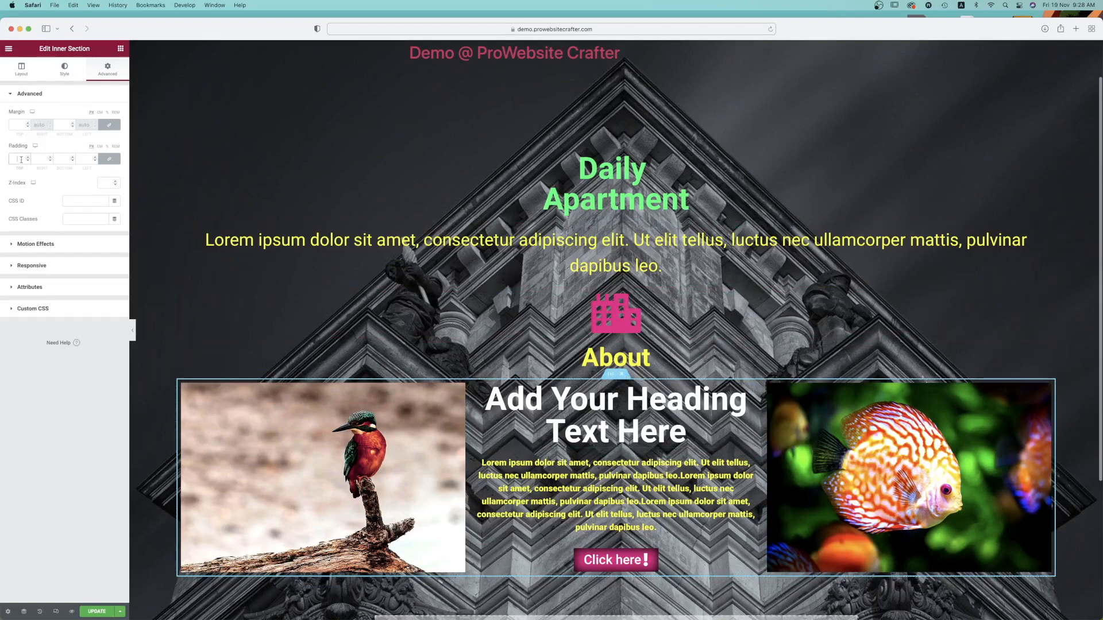
{"action": "key", "text": "super+z"}
{"action": "key", "text": "super+z"}
{"action": "type", "text": "100"}
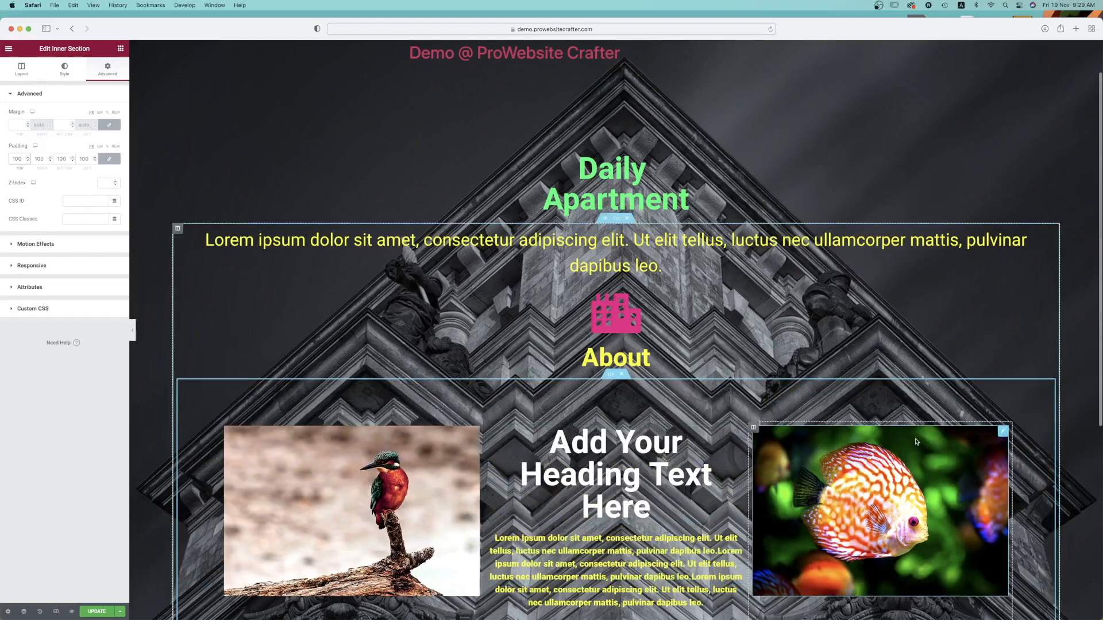
- Reduce the inner section's padding to 10 px on all sides
{"action": "scroll", "coordinate": [916, 441], "scroll_direction": "down", "scroll_amount": 3}
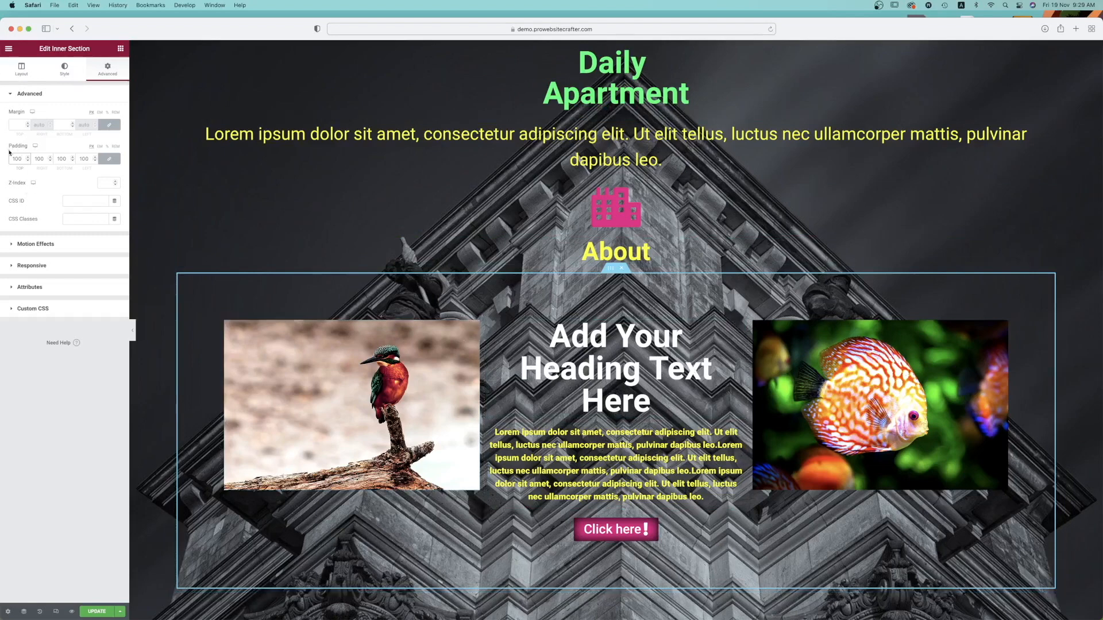
{"action": "left_click", "coordinate": [27, 158]}
{"action": "left_click_drag", "start_coordinate": [23, 159], "coordinate": [8, 157]}
{"action": "key", "text": "BackSpace"}
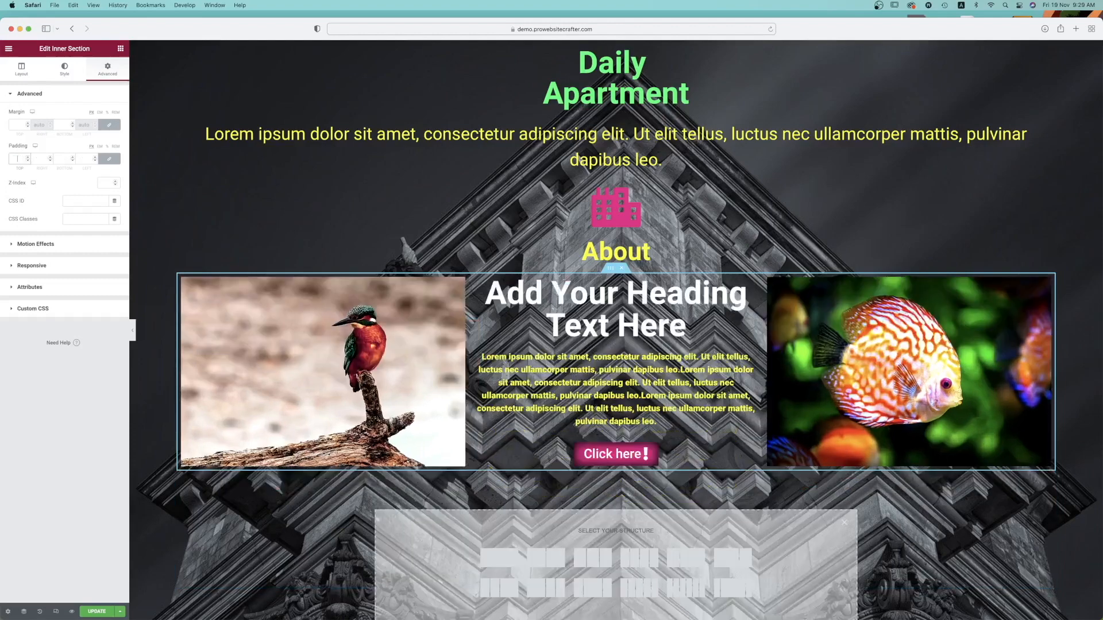
{"action": "type", "text": "1"}
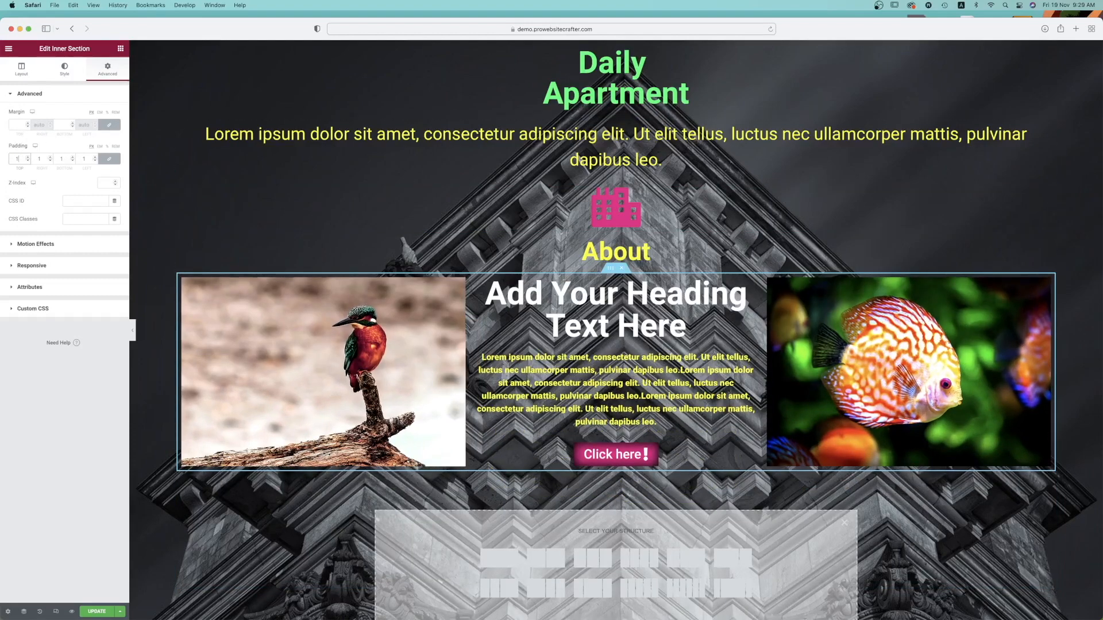
{"action": "type", "text": "0"}
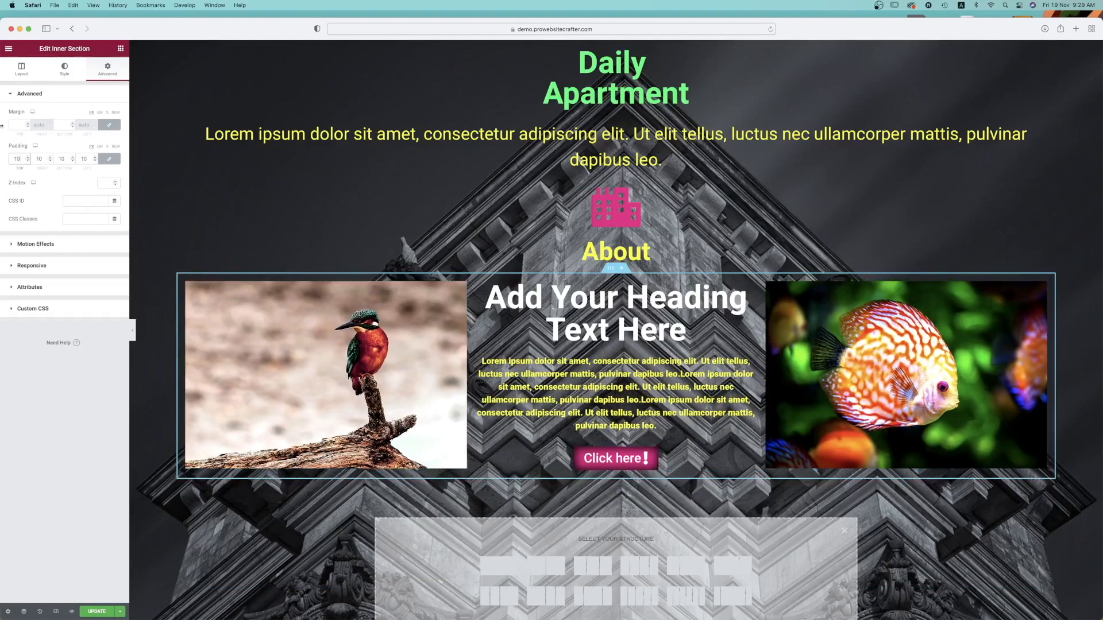
- Set the inner section's top and bottom margins to 5 px after trying 100 px
{"action": "left_click", "coordinate": [18, 127]}
{"action": "type", "text": "10"}
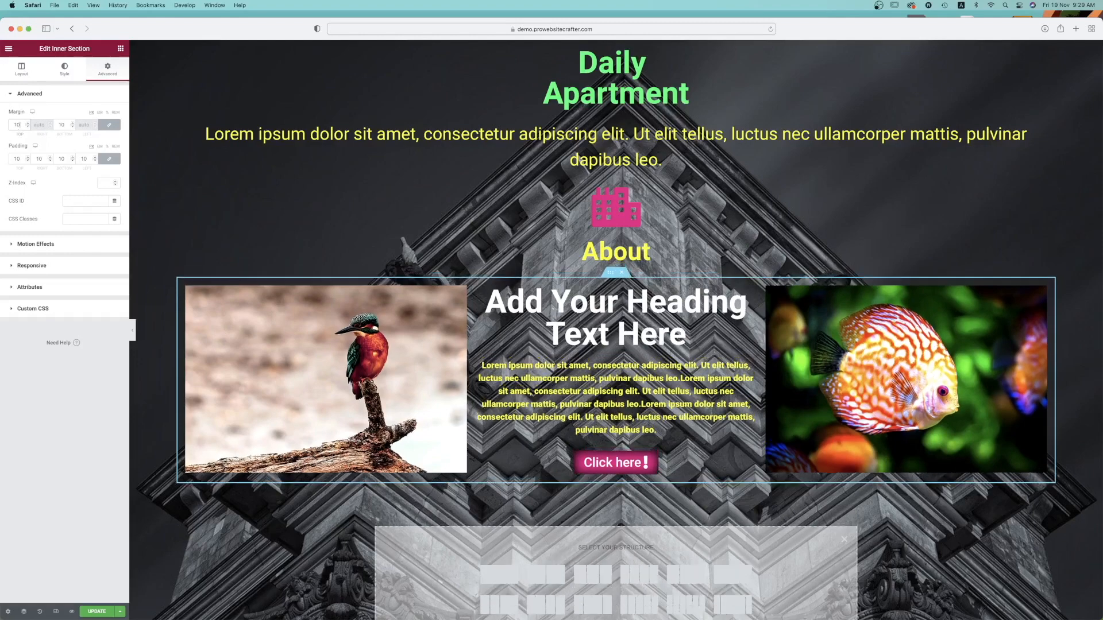
{"action": "type", "text": "0"}
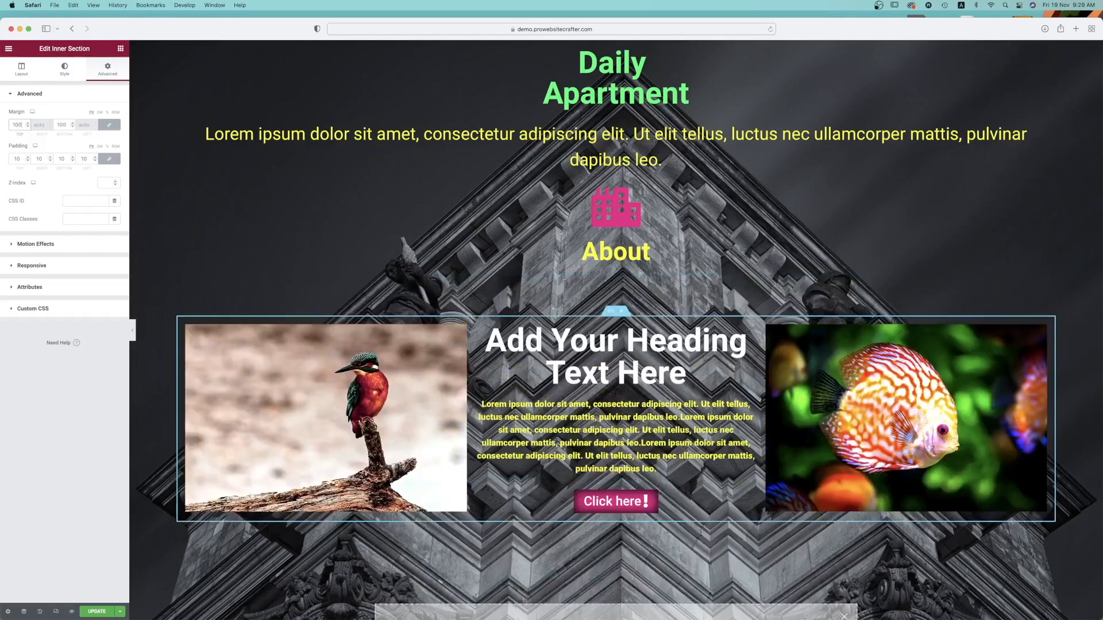
{"action": "key", "text": "BackSpace"}
{"action": "key", "text": "BackSpace"}
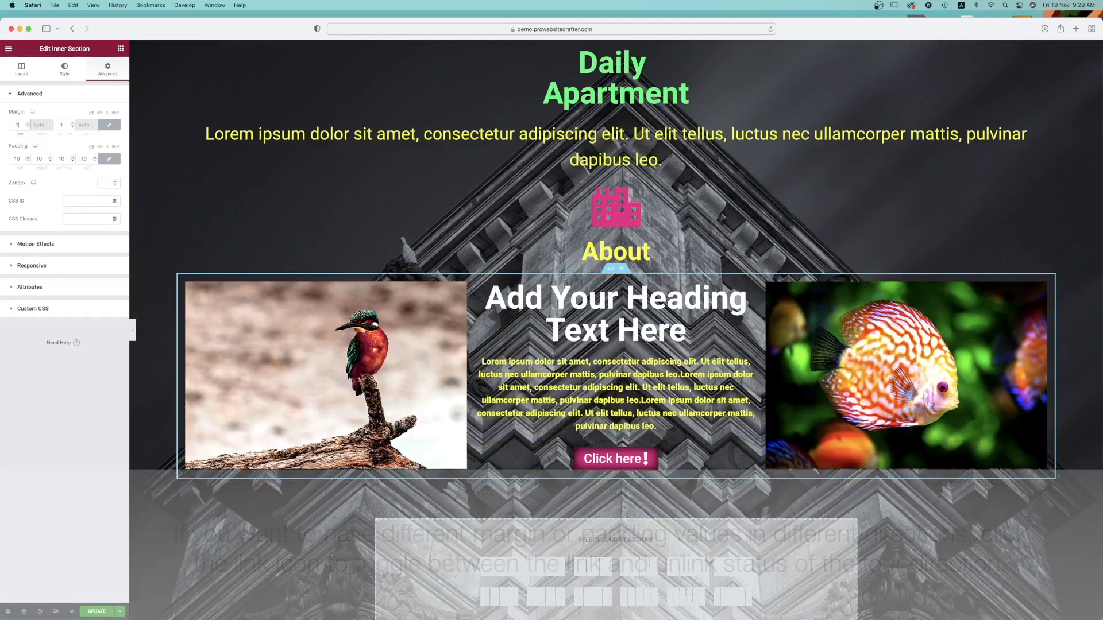
{"action": "key", "text": "BackSpace"}
{"action": "type", "text": "5"}
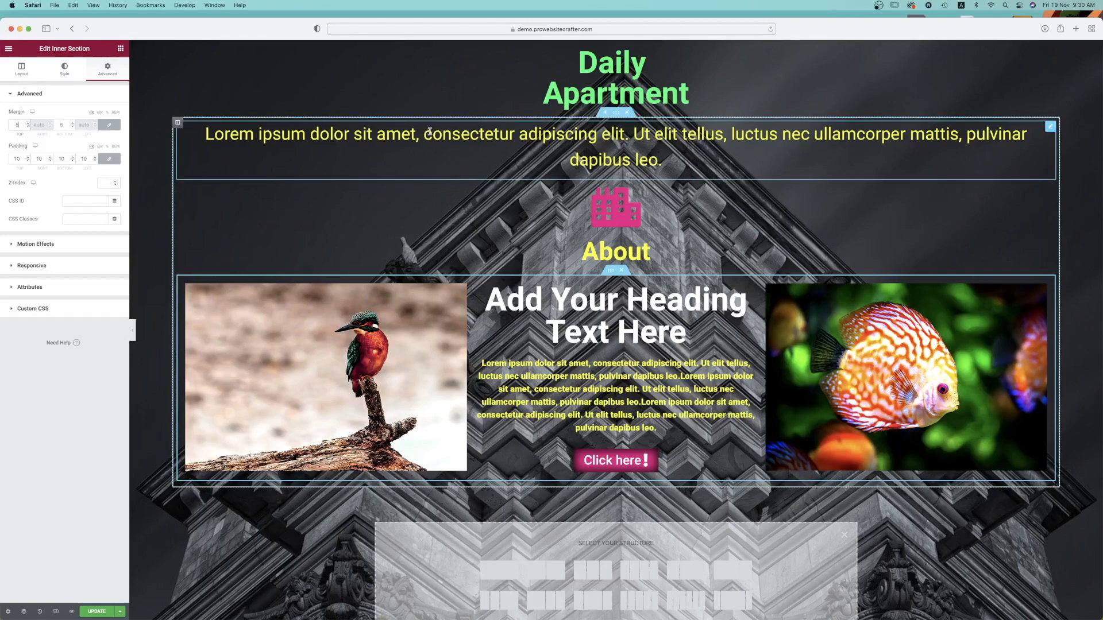
- Dismiss the structure chooser below the inner section
{"action": "scroll", "coordinate": [459, 288], "scroll_direction": "down", "scroll_amount": 1}
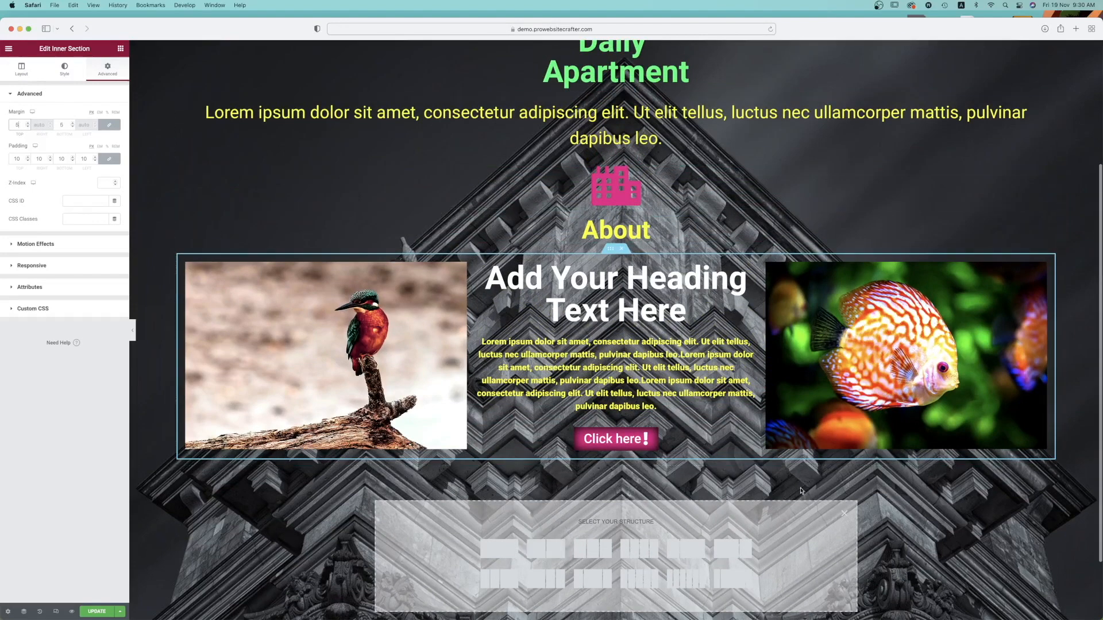
{"action": "left_click", "coordinate": [846, 514]}
{"action": "scroll", "coordinate": [575, 402], "scroll_direction": "up", "scroll_amount": 3}
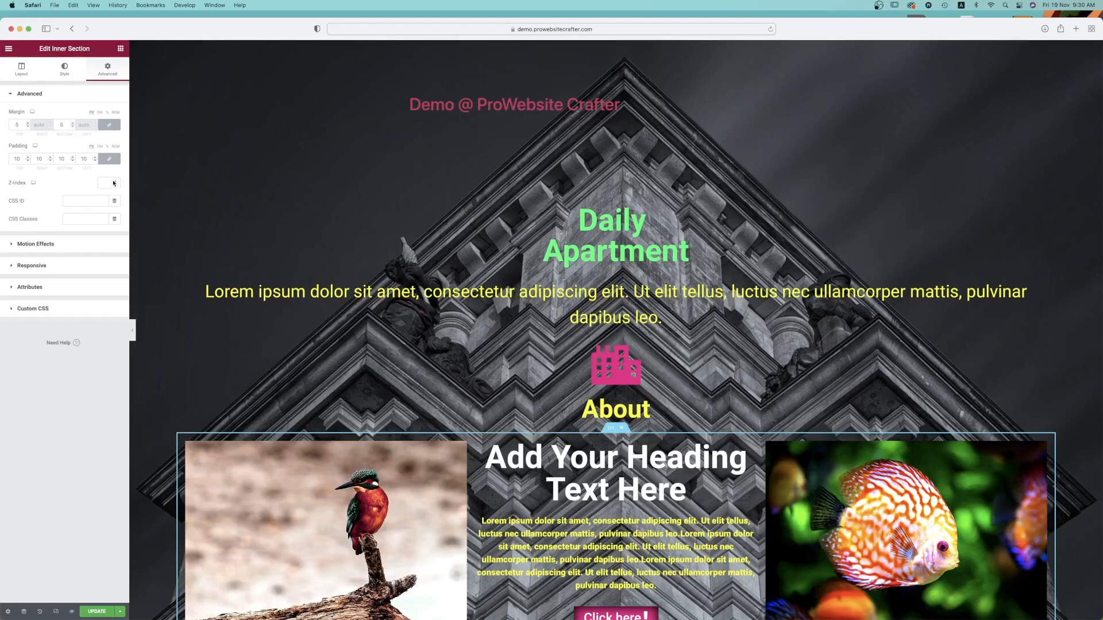
- Change the primary color of the building icon above the About heading to mint green
{"action": "left_click", "coordinate": [625, 364]}
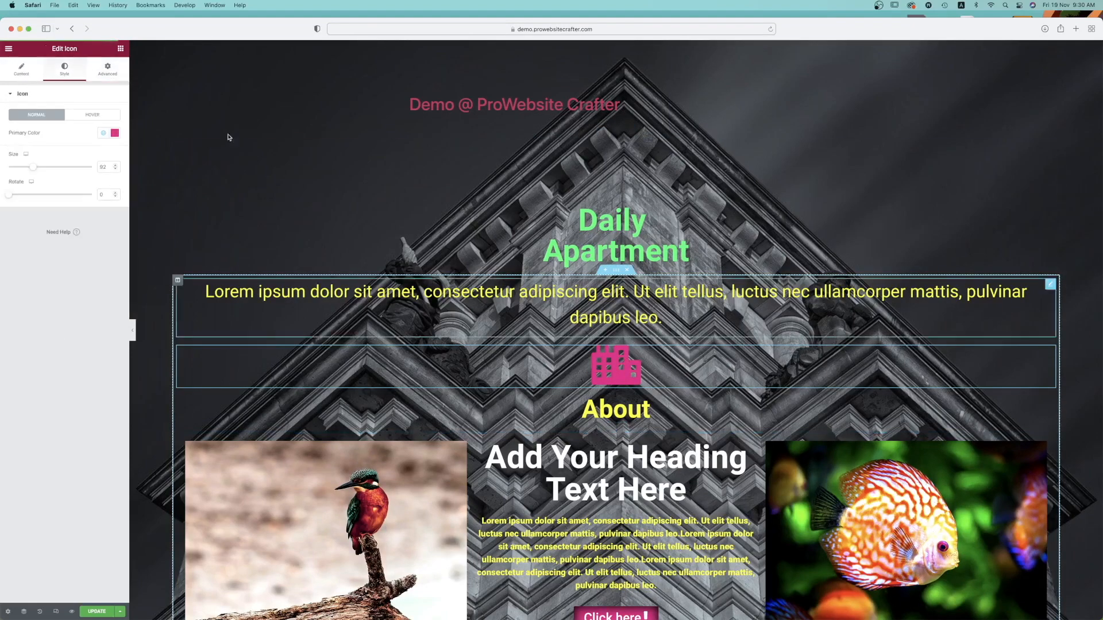
{"action": "left_click", "coordinate": [104, 133]}
{"action": "left_click", "coordinate": [35, 264]}
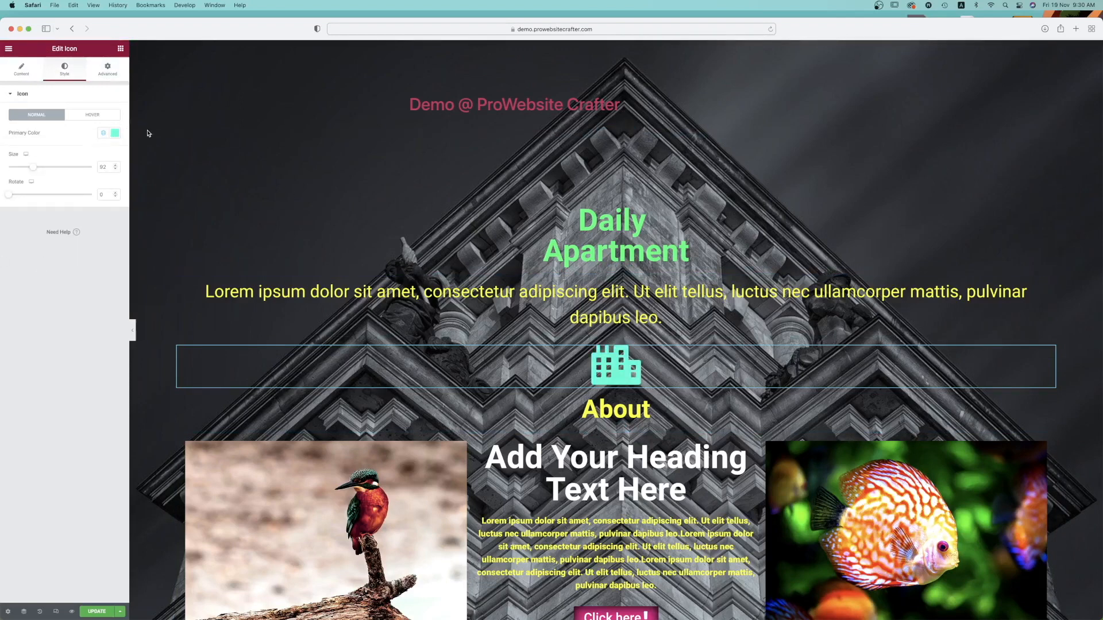
{"action": "left_click", "coordinate": [117, 133]}
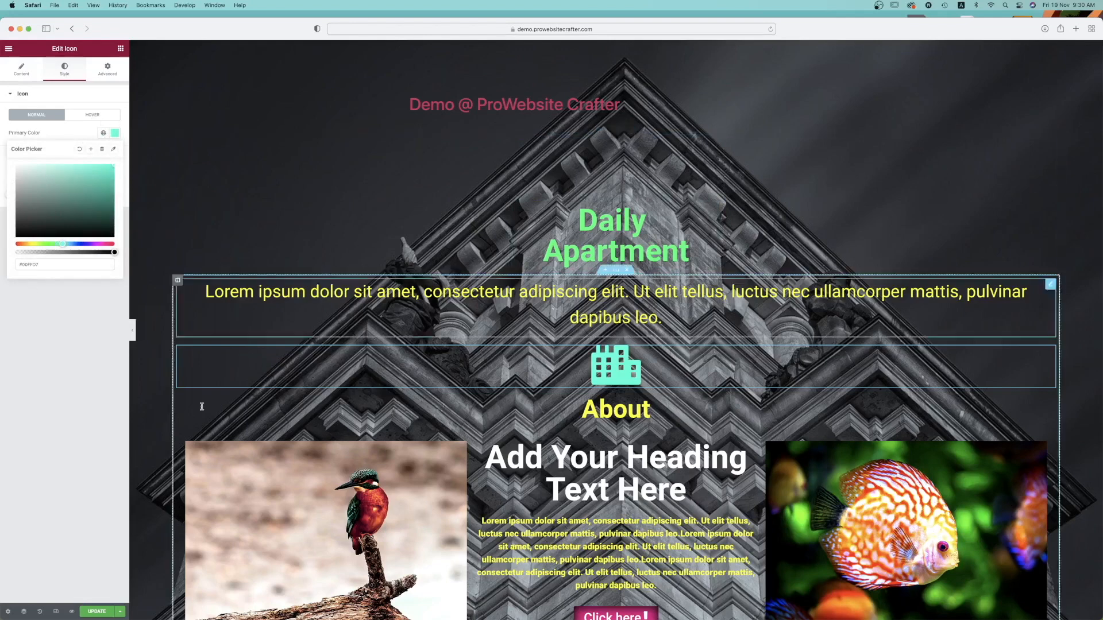
{"action": "left_click", "coordinate": [5, 373]}
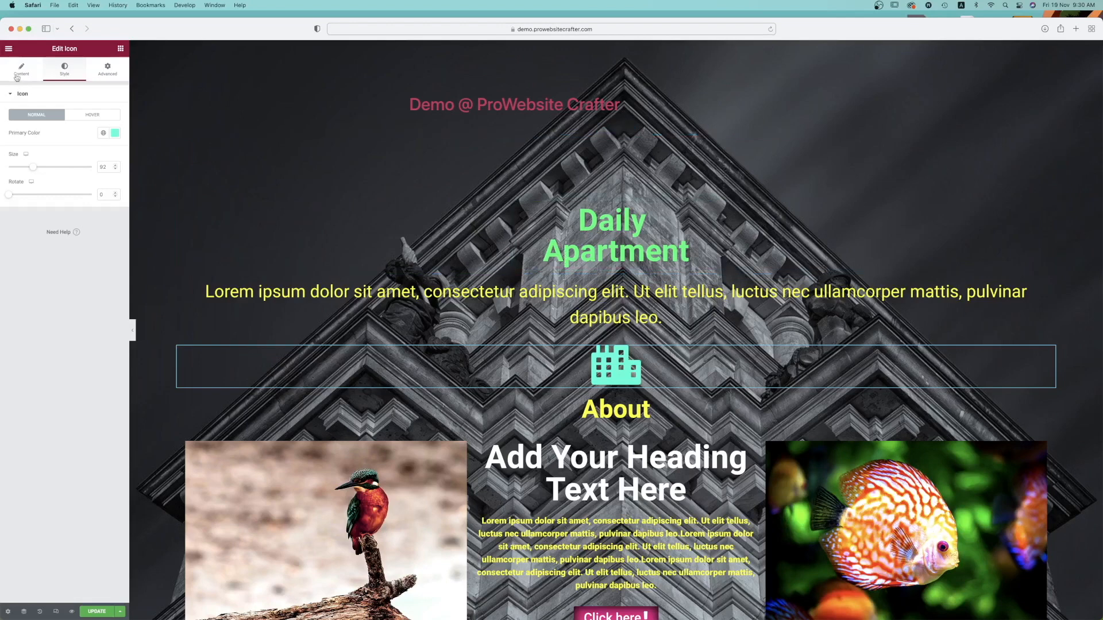
- Set the building icon's Z-index to 0
{"action": "left_click", "coordinate": [105, 69]}
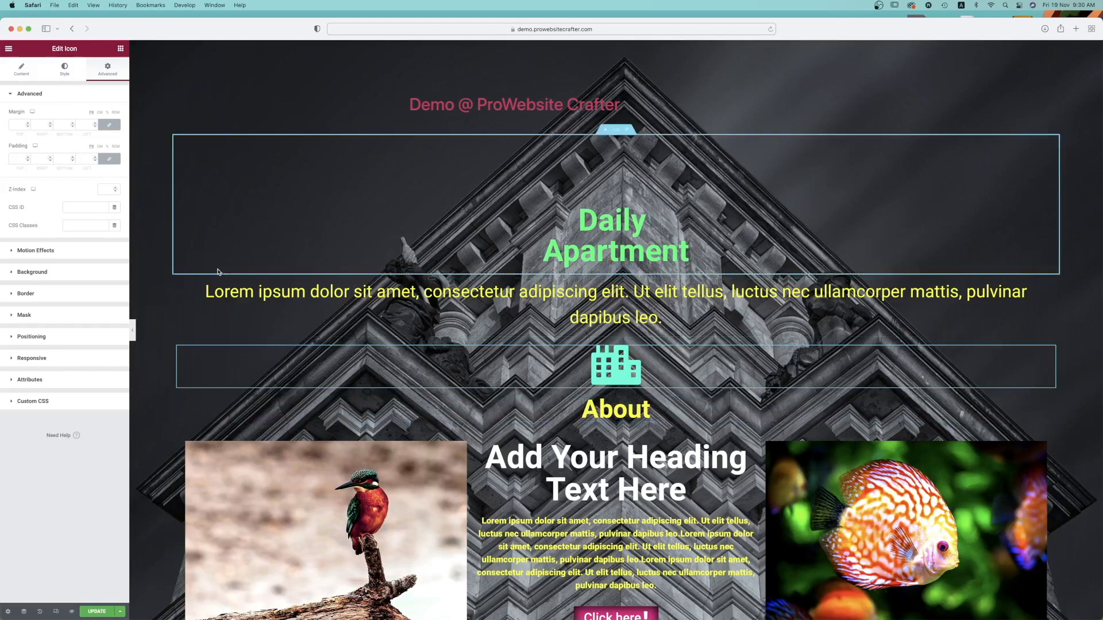
{"action": "left_click", "coordinate": [108, 189]}
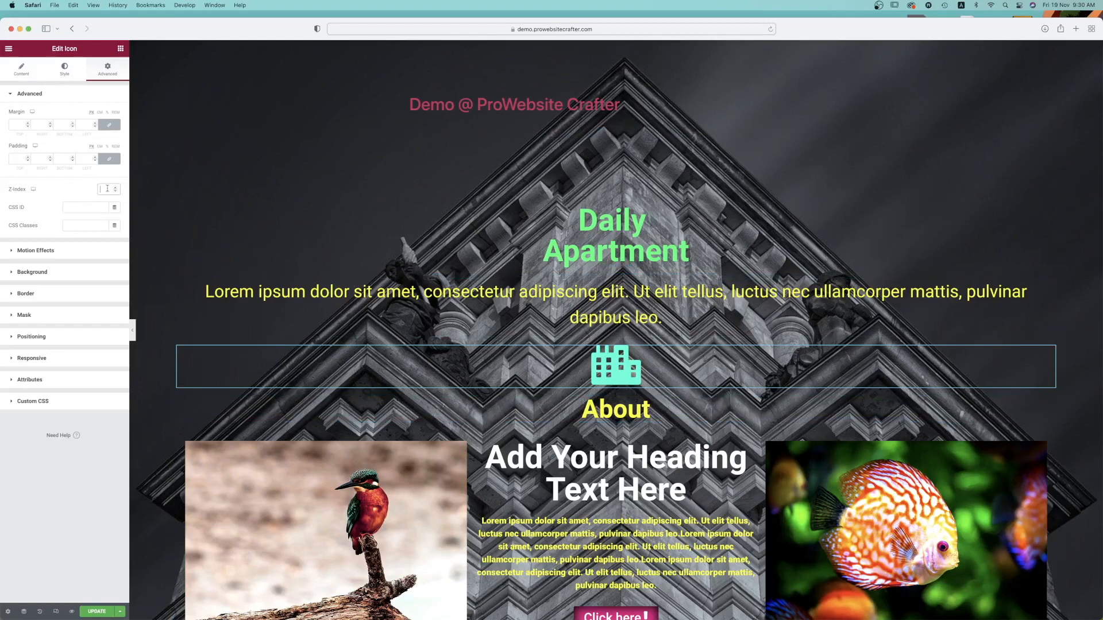
{"action": "type", "text": "0"}
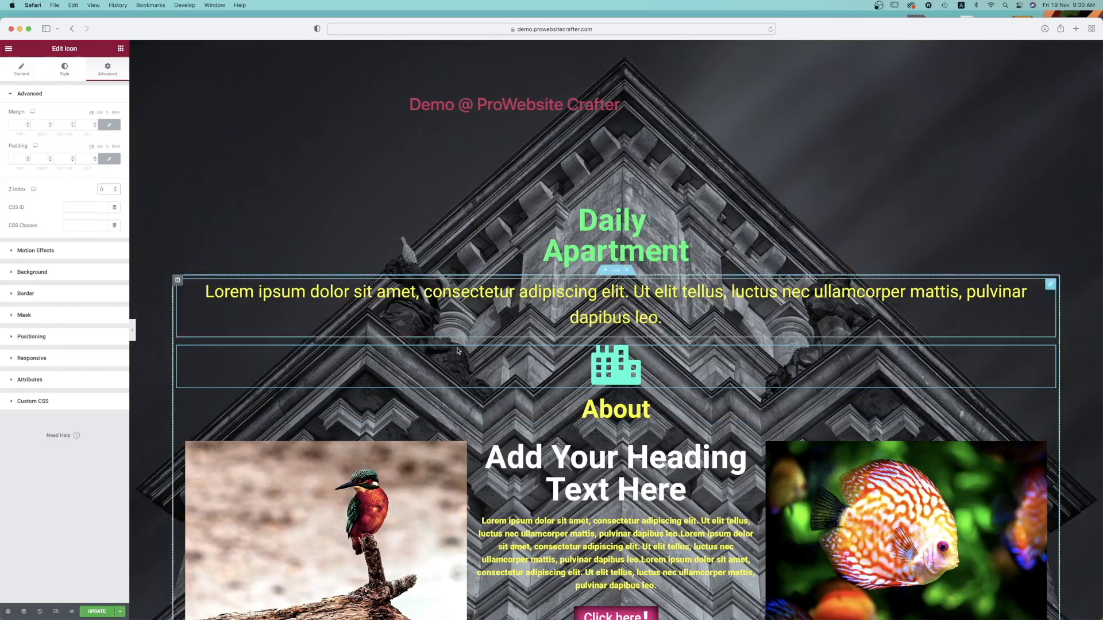
- Set the About heading's Z-index to 1
{"action": "left_click", "coordinate": [613, 407]}
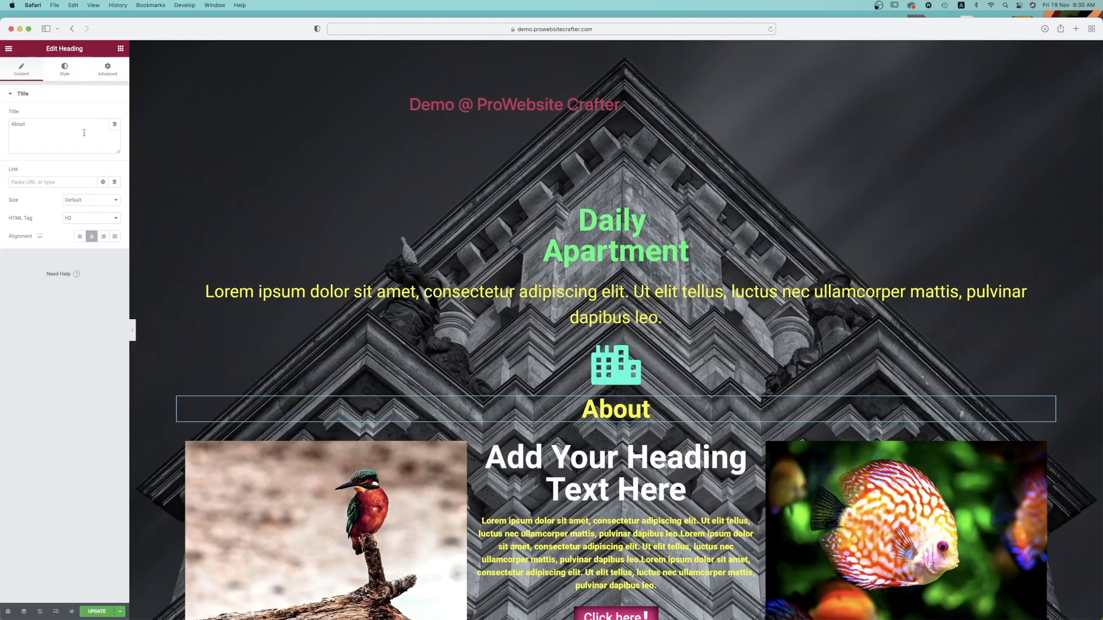
{"action": "left_click", "coordinate": [106, 70]}
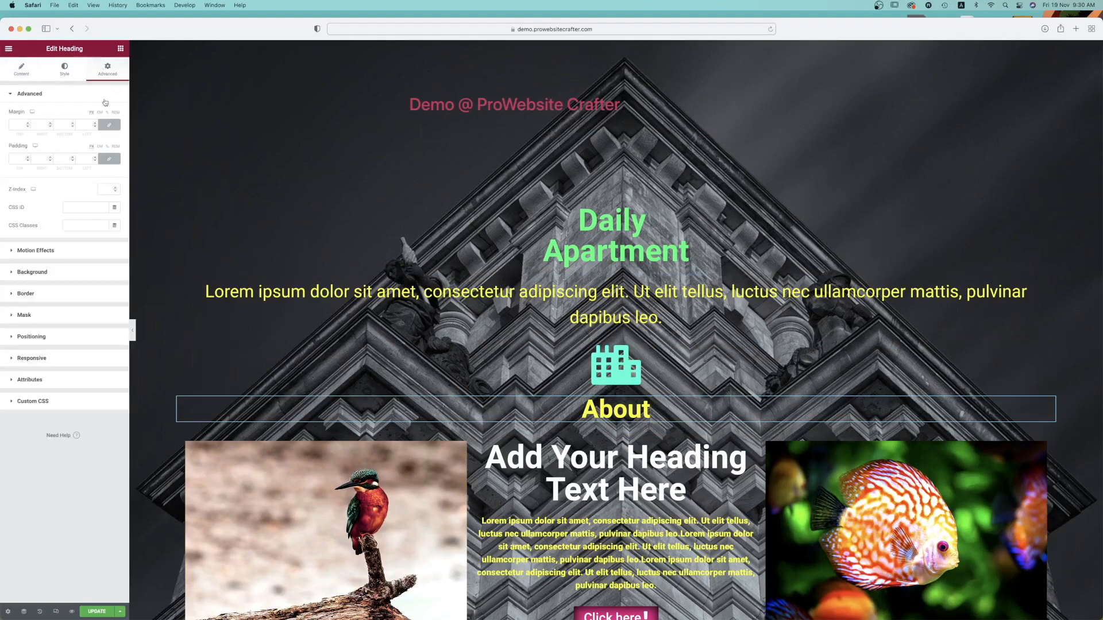
{"action": "left_click", "coordinate": [106, 189]}
{"action": "type", "text": "1"}
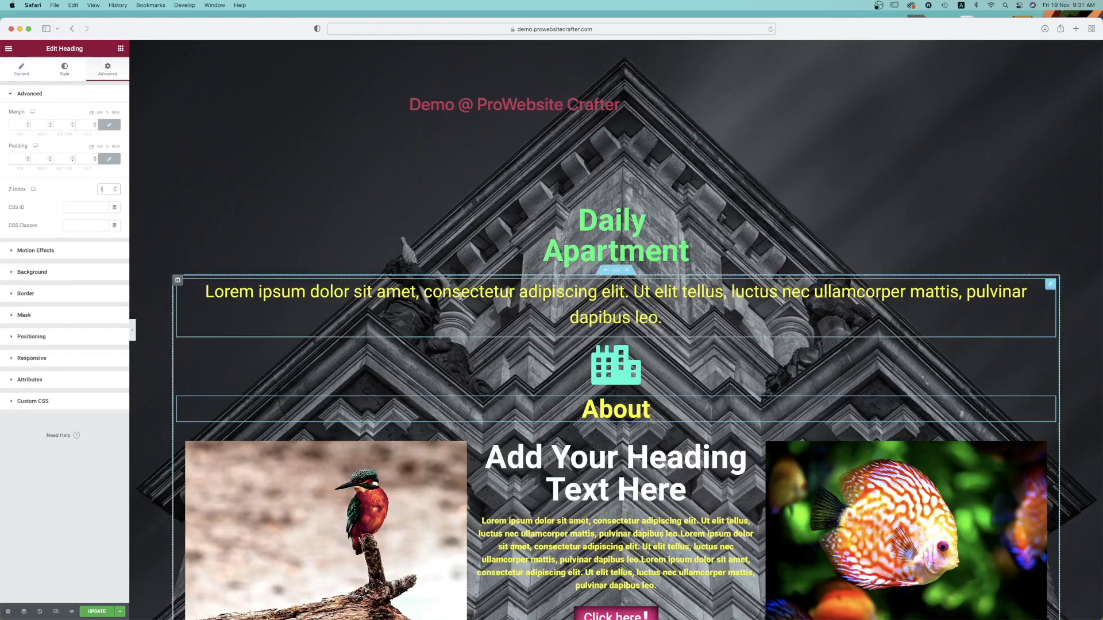
- Unlink the building icon's margin values and set only its bottom margin to -100 px, keeping the other sides at 0
{"action": "left_click", "coordinate": [605, 367]}
{"action": "left_click", "coordinate": [63, 69]}
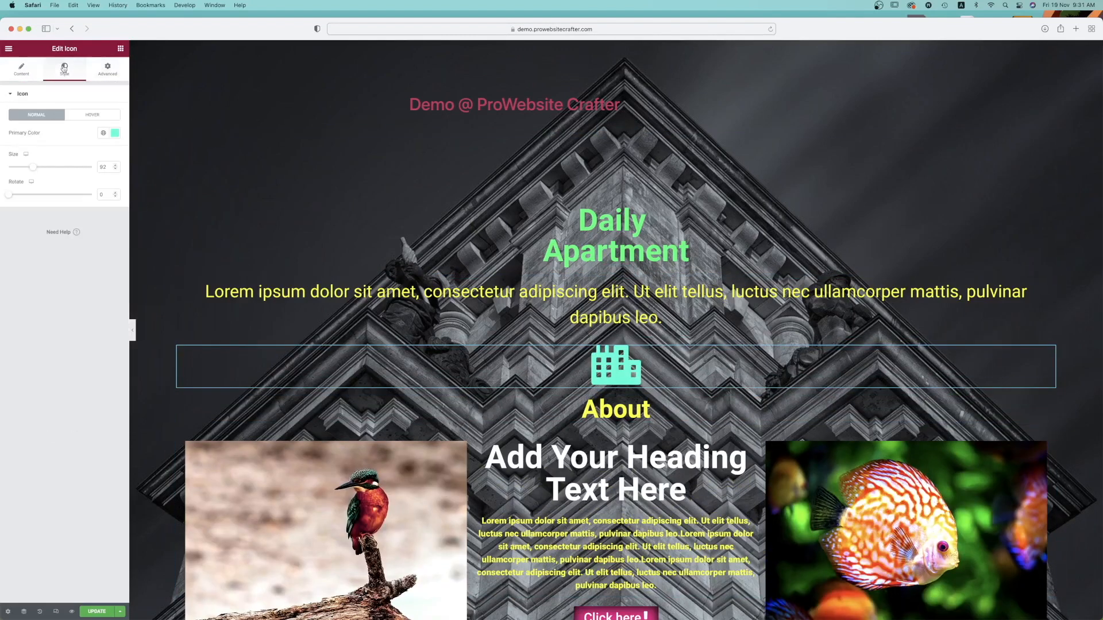
{"action": "left_click", "coordinate": [108, 67]}
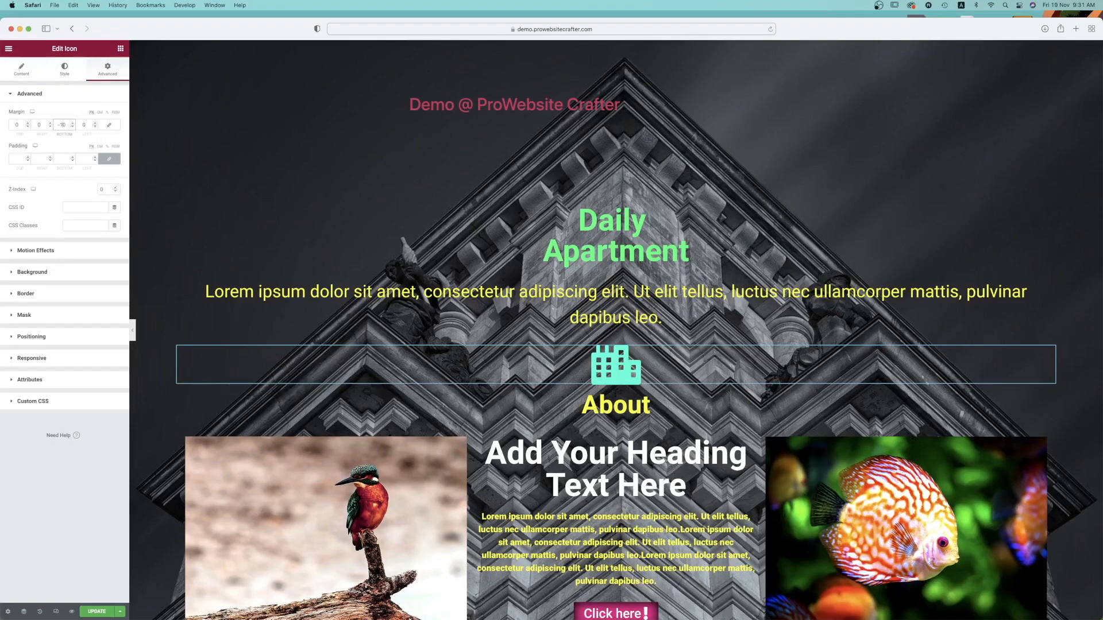
{"action": "type", "text": "0"}
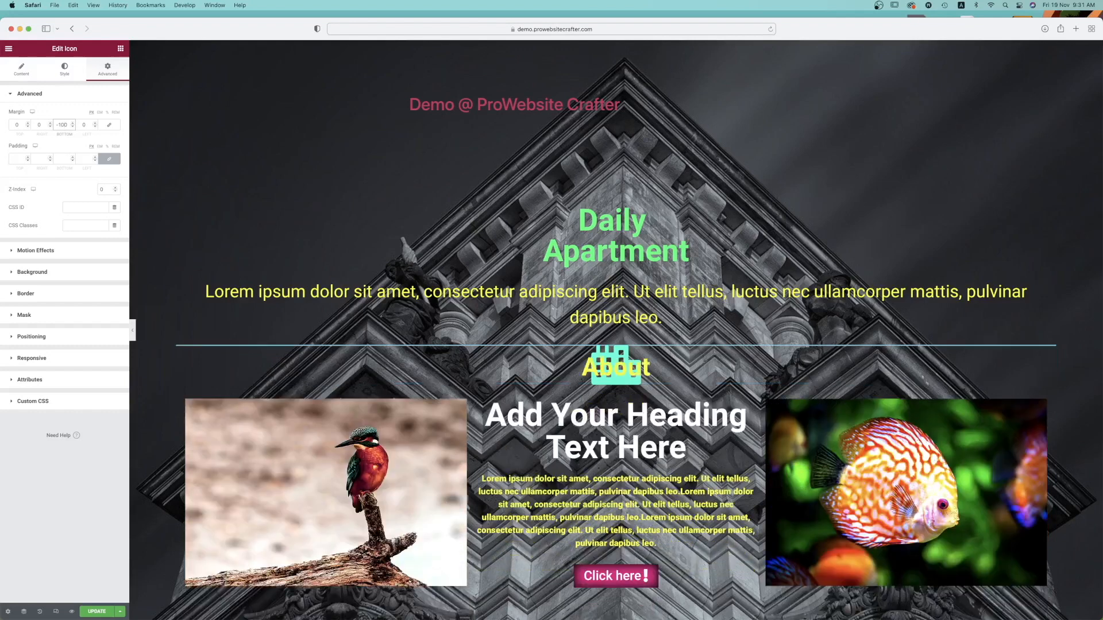
- Set the building icon's bottom margin to -50 px and clear its Z-index value
{"action": "key", "text": "BackSpace"}
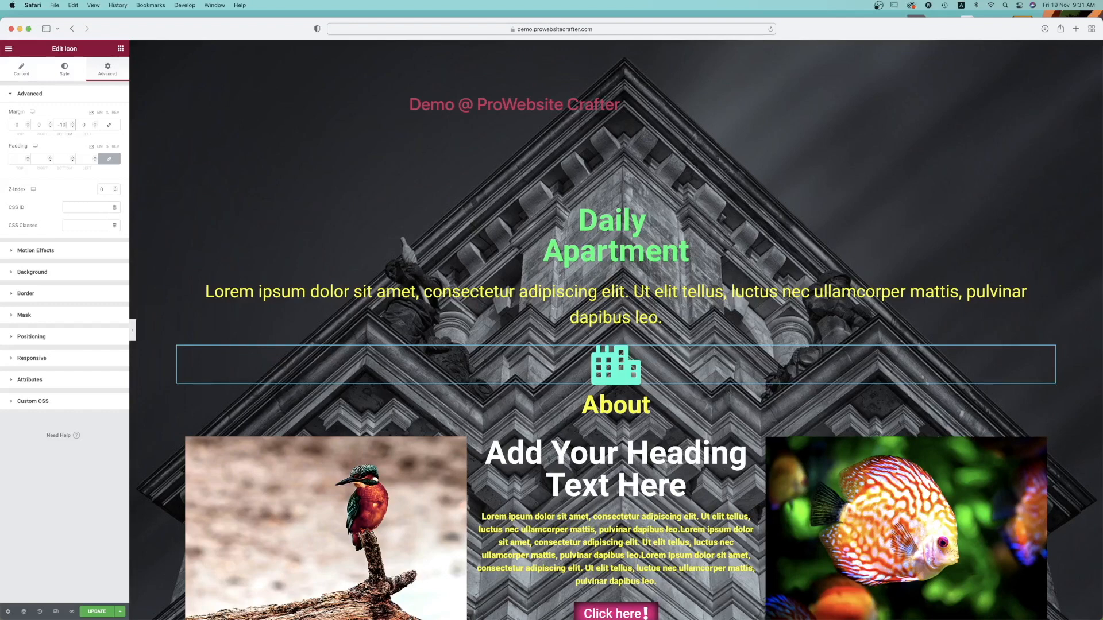
{"action": "key", "text": "BackSpace"}
{"action": "type", "text": "5"}
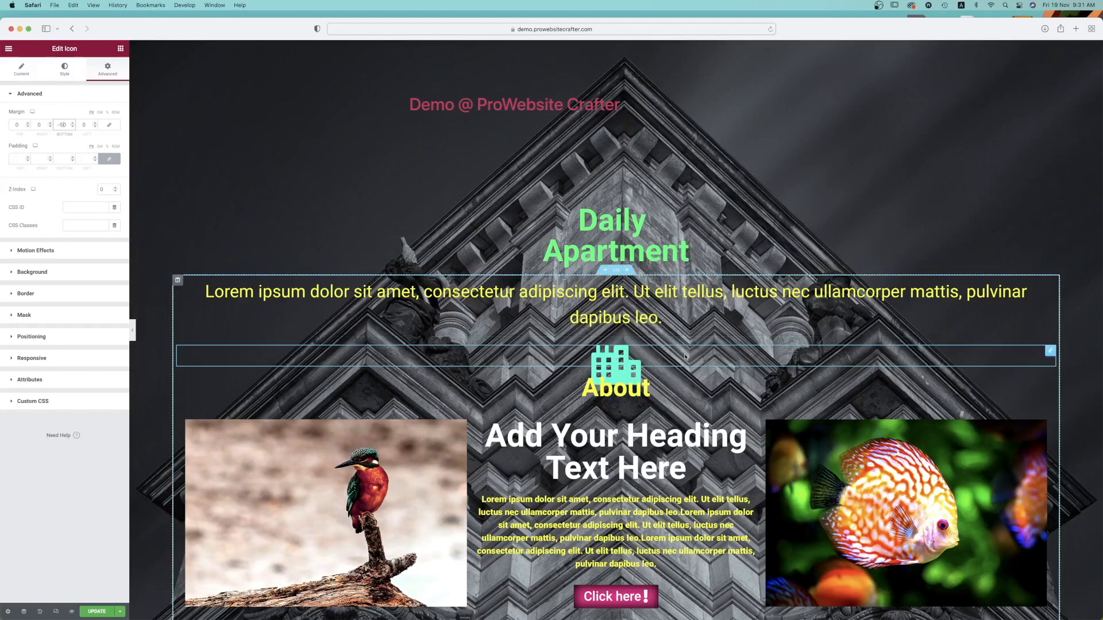
{"action": "left_click_drag", "start_coordinate": [106, 190], "coordinate": [33, 183]}
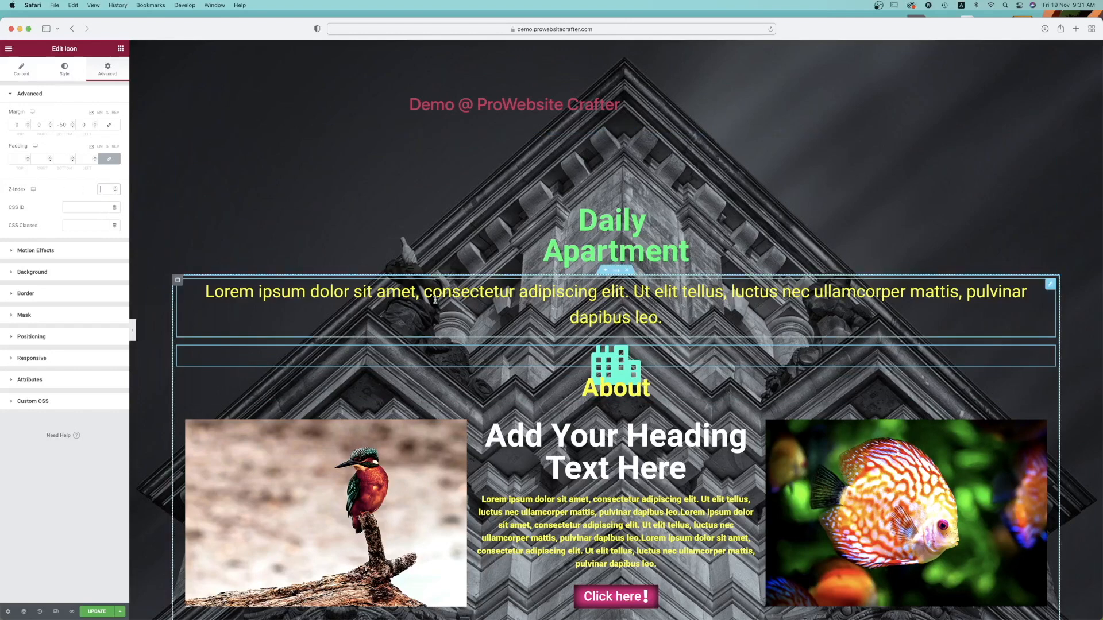
- Set the Z-index of the About heading to 0
{"action": "left_click", "coordinate": [678, 384]}
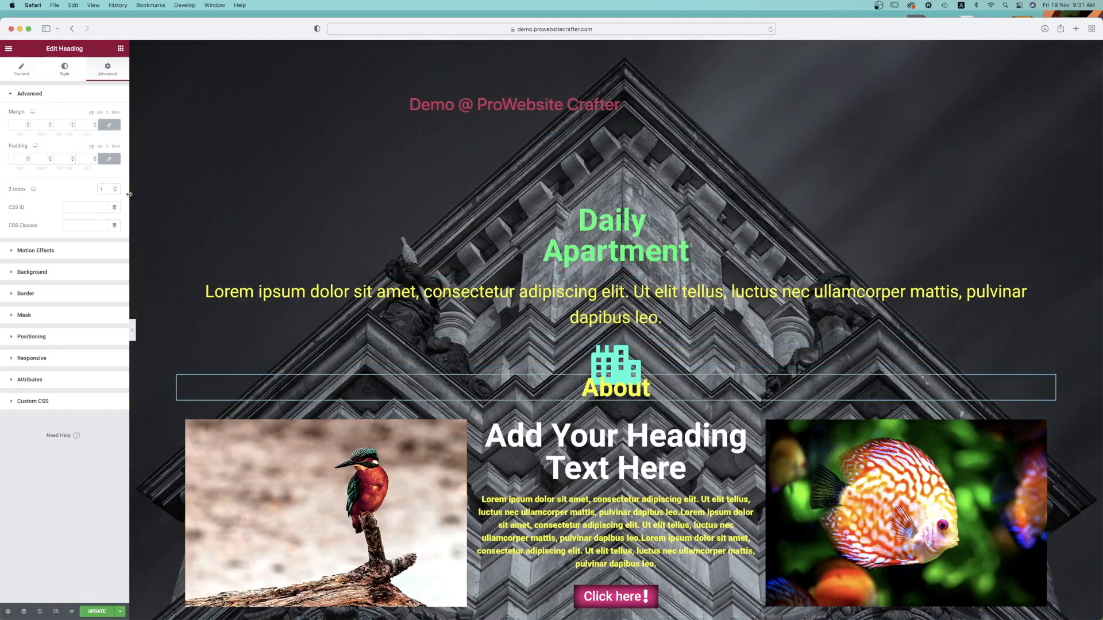
{"action": "left_click_drag", "start_coordinate": [105, 189], "coordinate": [72, 189]}
{"action": "type", "text": "0"}
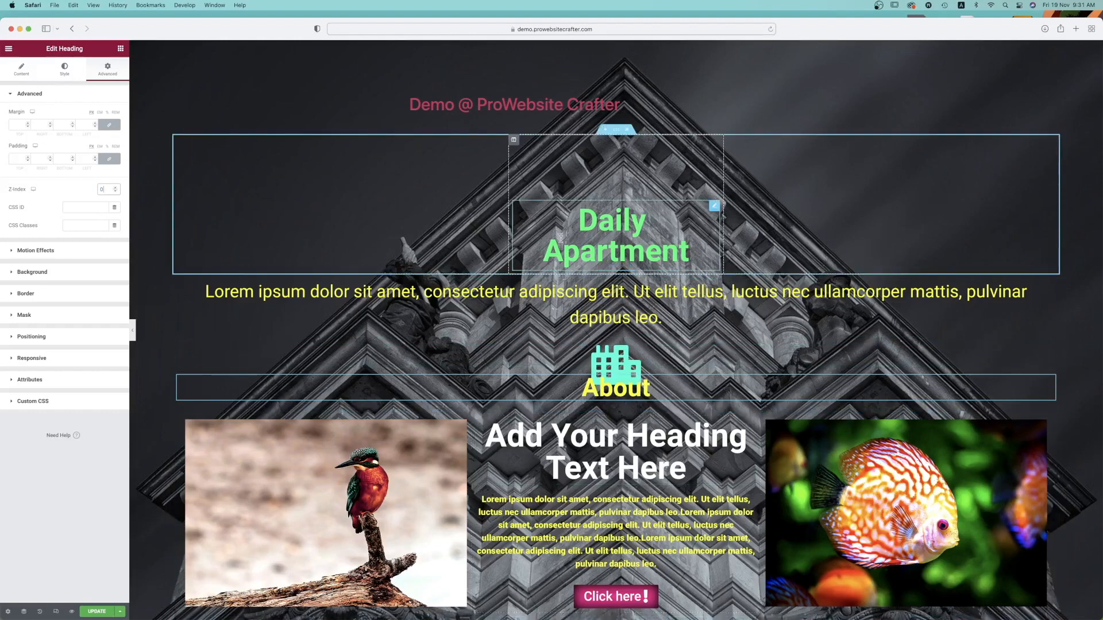
{"action": "left_click", "coordinate": [102, 188]}
{"action": "type", "text": "0"}
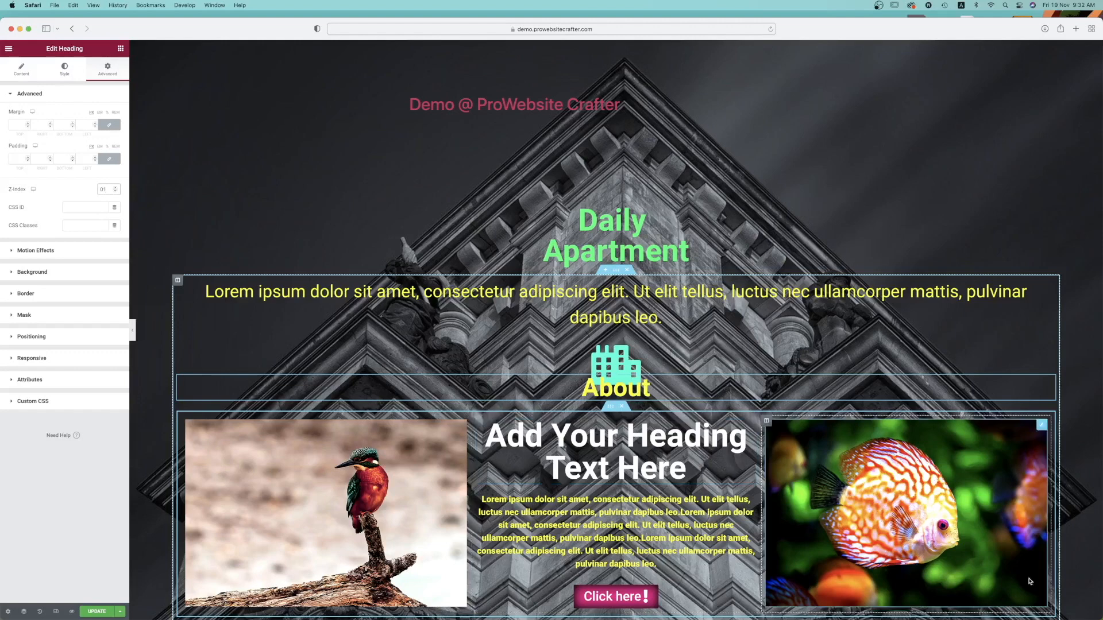
- Set the building icon's Z-index to 1 and its bottom margin to -40 px
{"action": "left_click", "coordinate": [630, 359]}
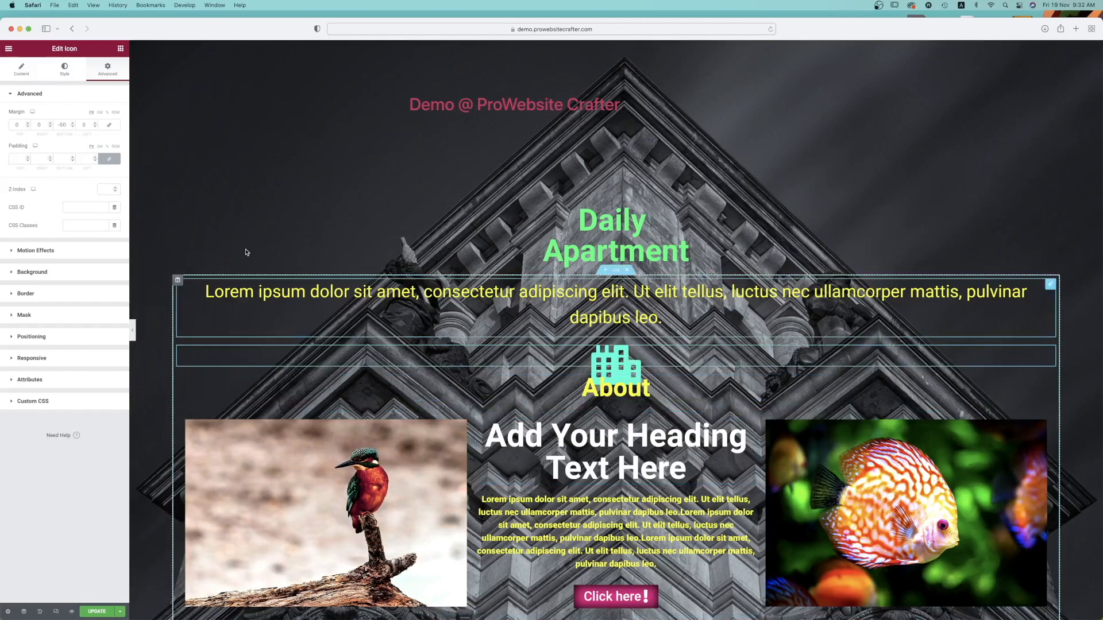
{"action": "left_click", "coordinate": [103, 189]}
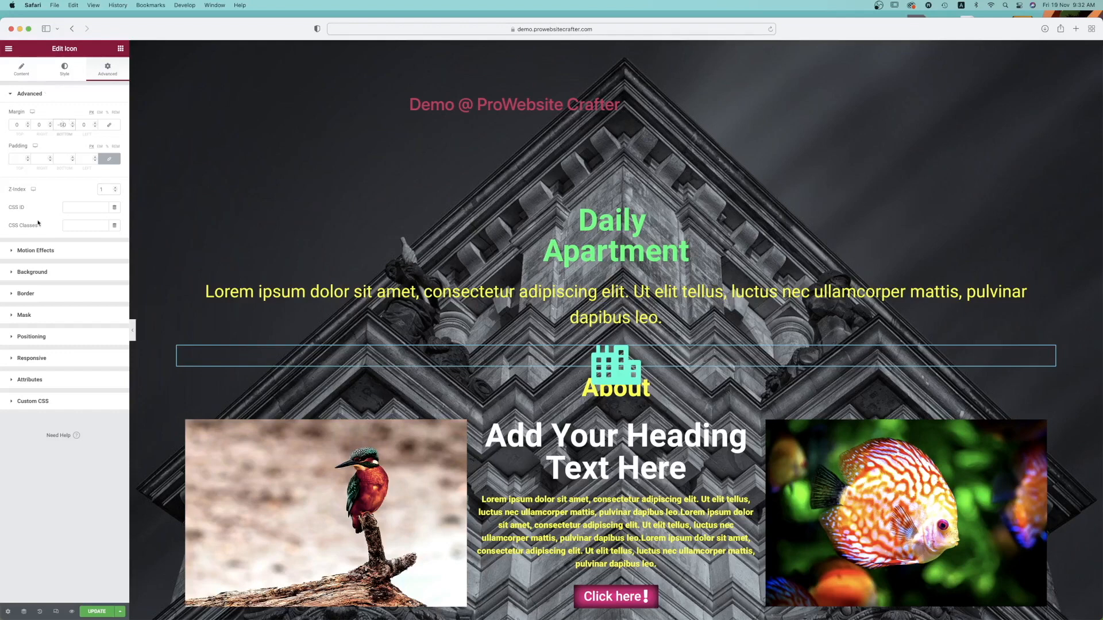
{"action": "key", "text": "BackSpace"}
{"action": "type", "text": "4"}
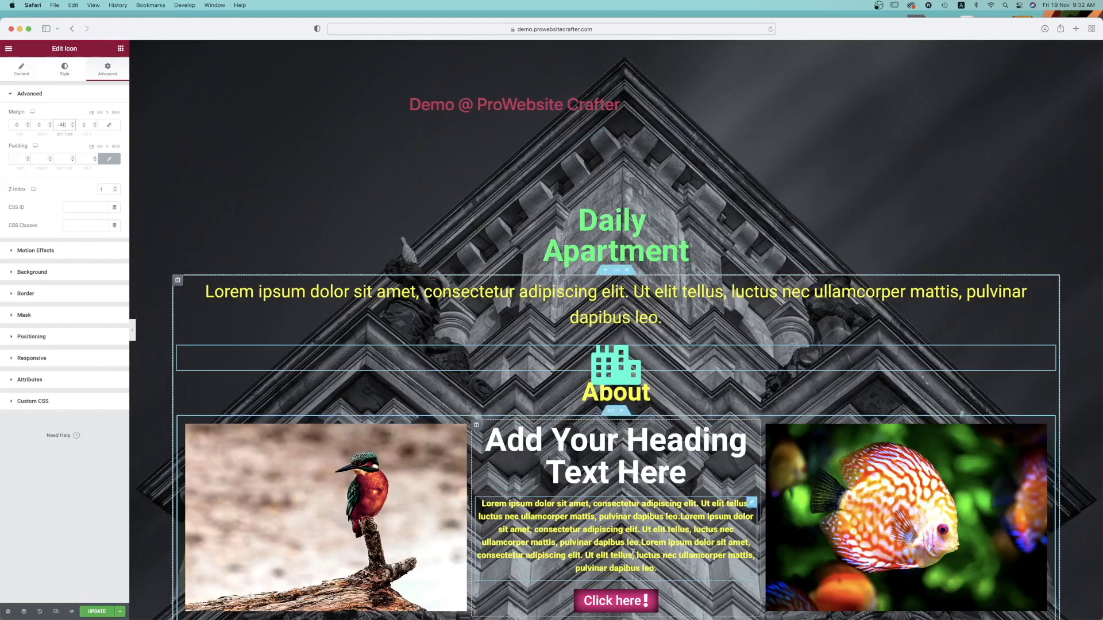
{"action": "scroll", "coordinate": [570, 451], "scroll_direction": "down", "scroll_amount": 5}
{"action": "scroll", "coordinate": [570, 450], "scroll_direction": "up", "scroll_amount": 1}
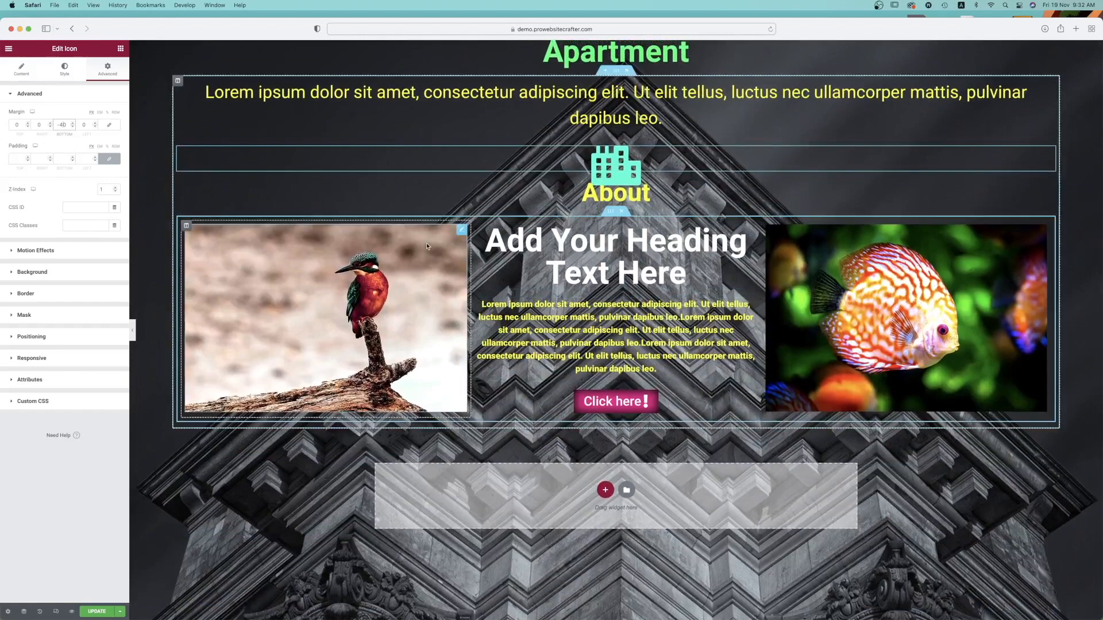
{"action": "scroll", "coordinate": [401, 156], "scroll_direction": "up", "scroll_amount": 2}
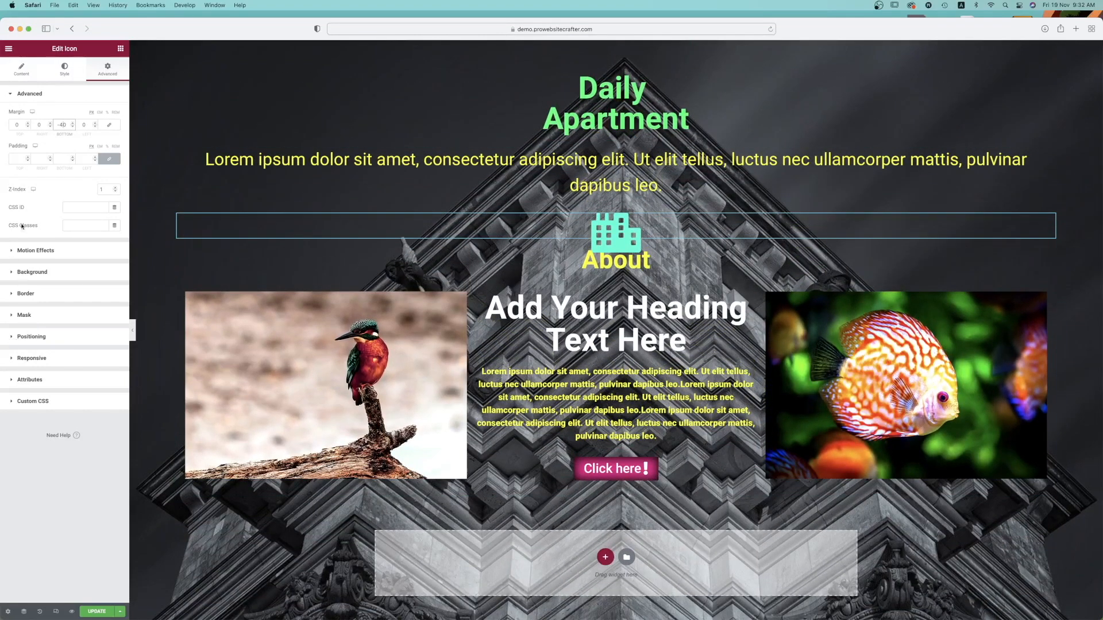
- Give the building icon the CSS ID "for-css"
{"action": "left_click", "coordinate": [77, 208]}
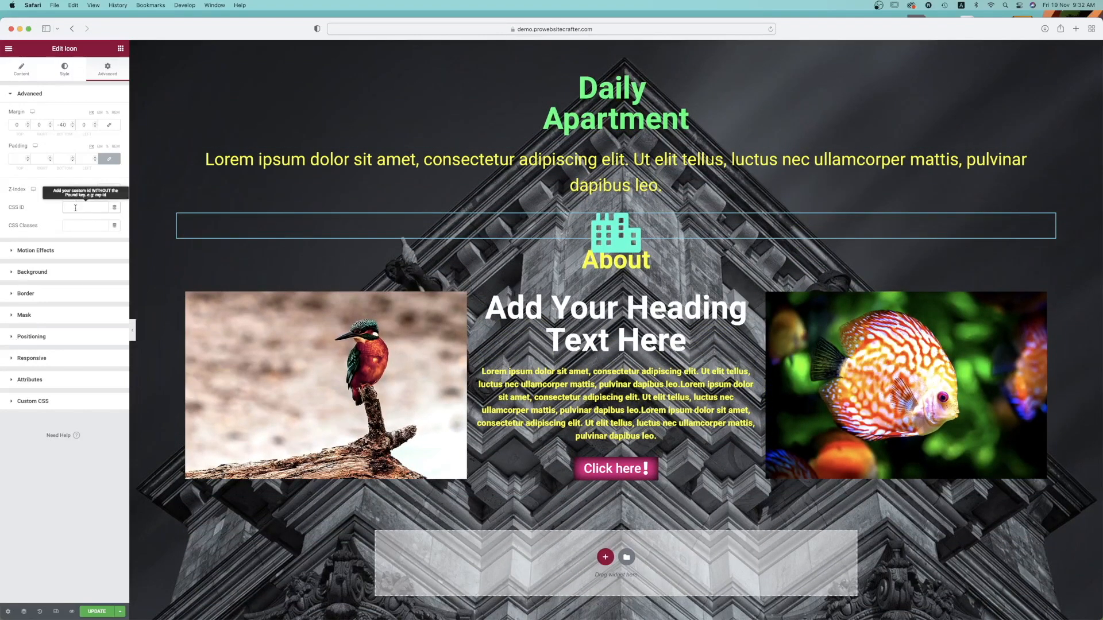
{"action": "type", "text": "fa-spin"}
{"action": "key", "text": "super+a"}
{"action": "key", "text": "BackSpace"}
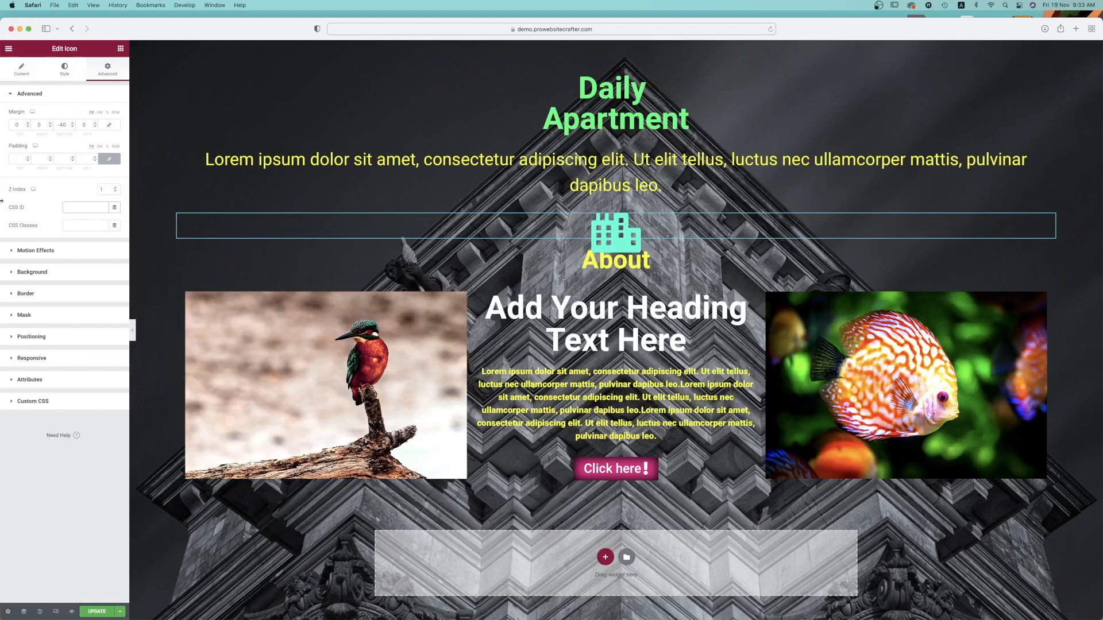
{"action": "left_click", "coordinate": [89, 209]}
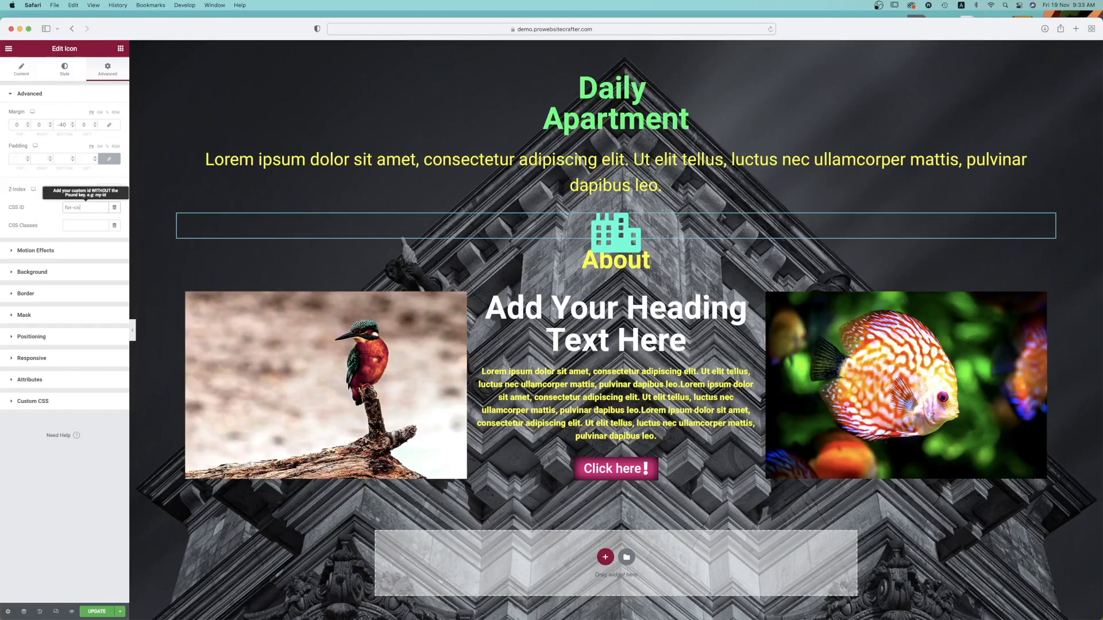
{"action": "left_click", "coordinate": [78, 226]}
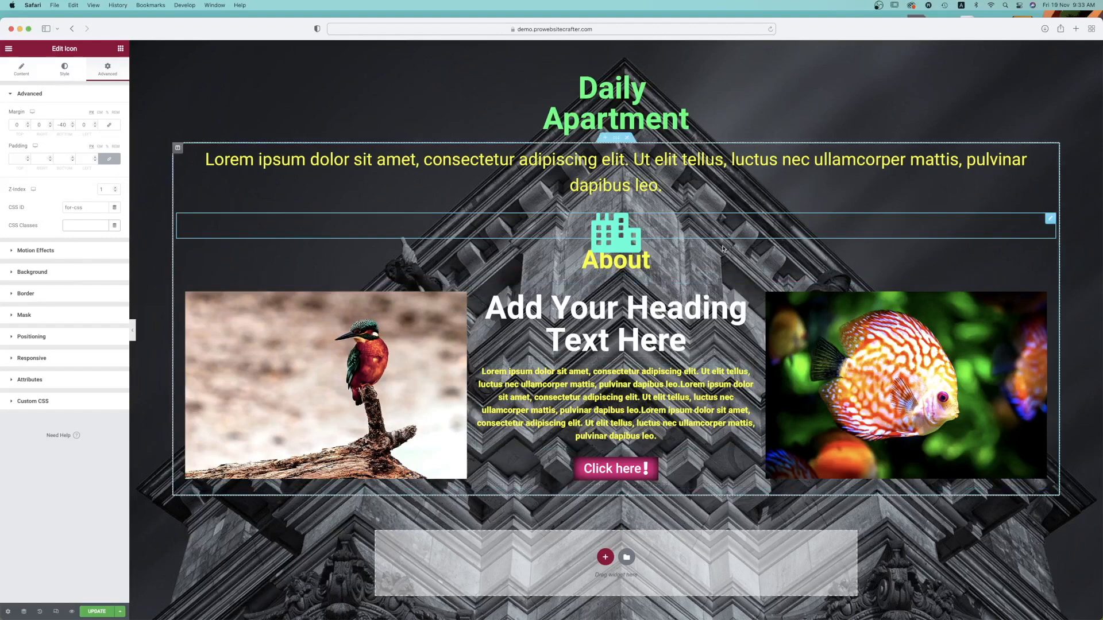
- Assign the CSS class "in-css" to the About heading
{"action": "left_click", "coordinate": [656, 263]}
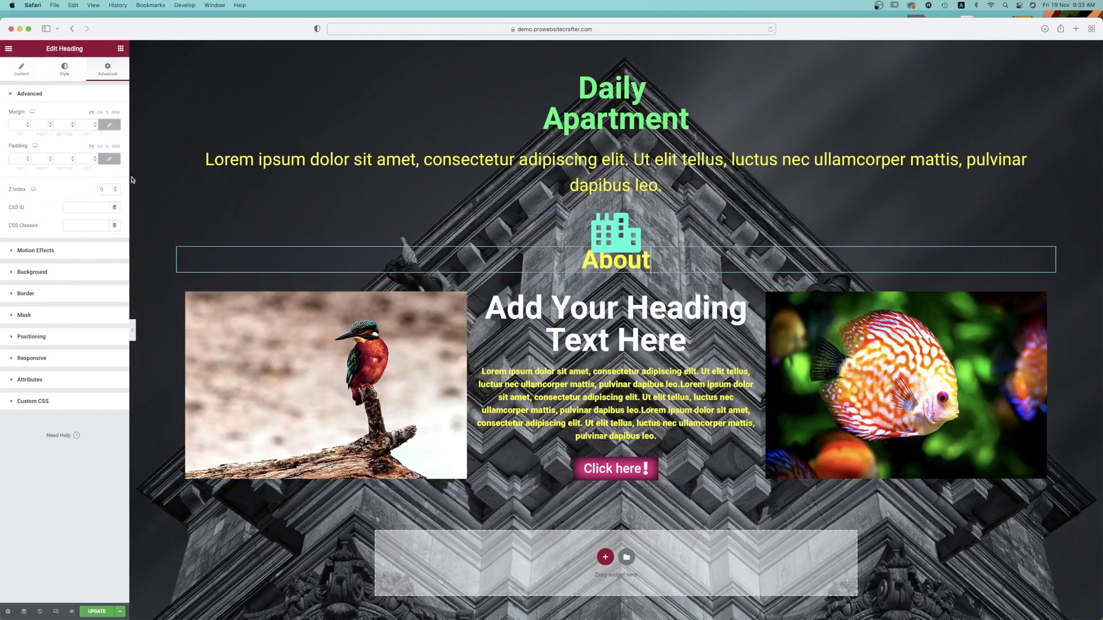
{"action": "left_click", "coordinate": [71, 230]}
{"action": "type", "text": "in-css"}
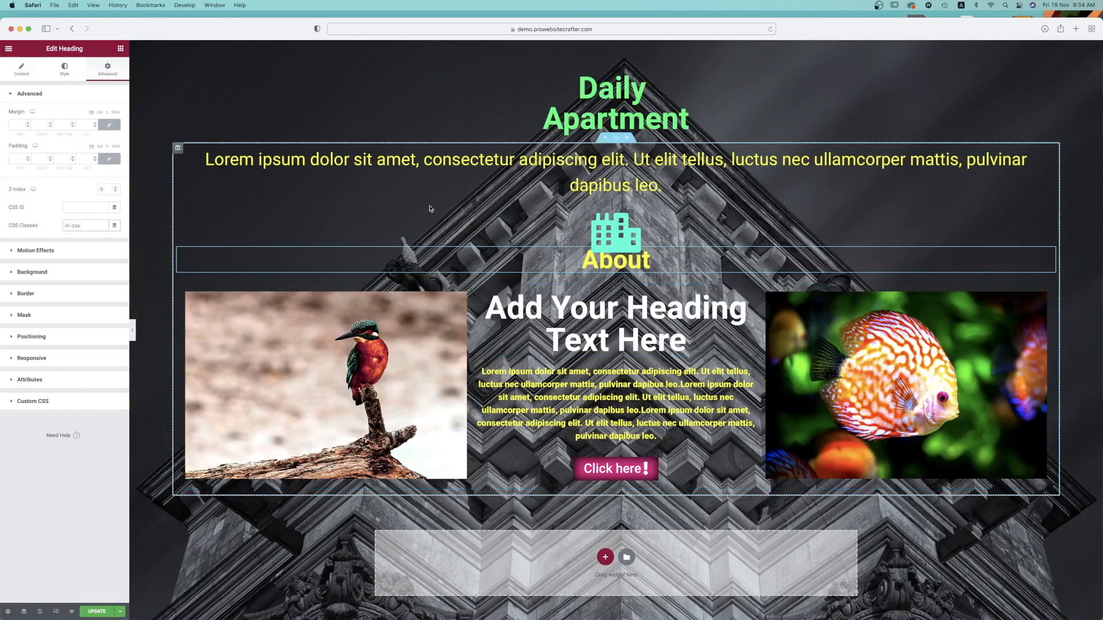
- Apply the Fade In Down entrance animation to the building icon
{"action": "left_click", "coordinate": [47, 250]}
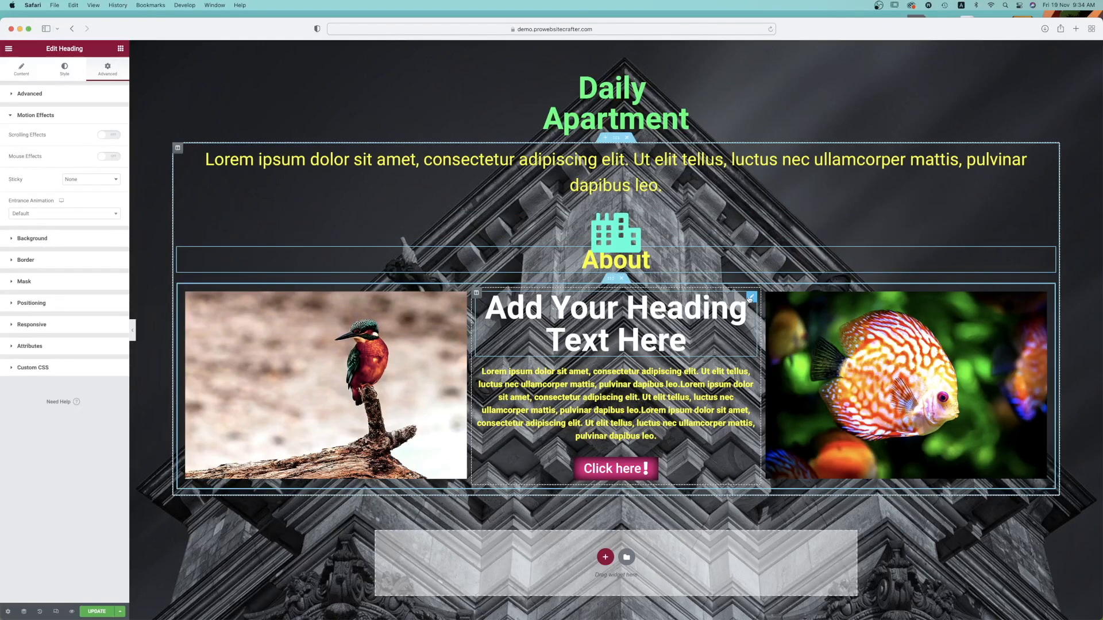
{"action": "left_click", "coordinate": [623, 236]}
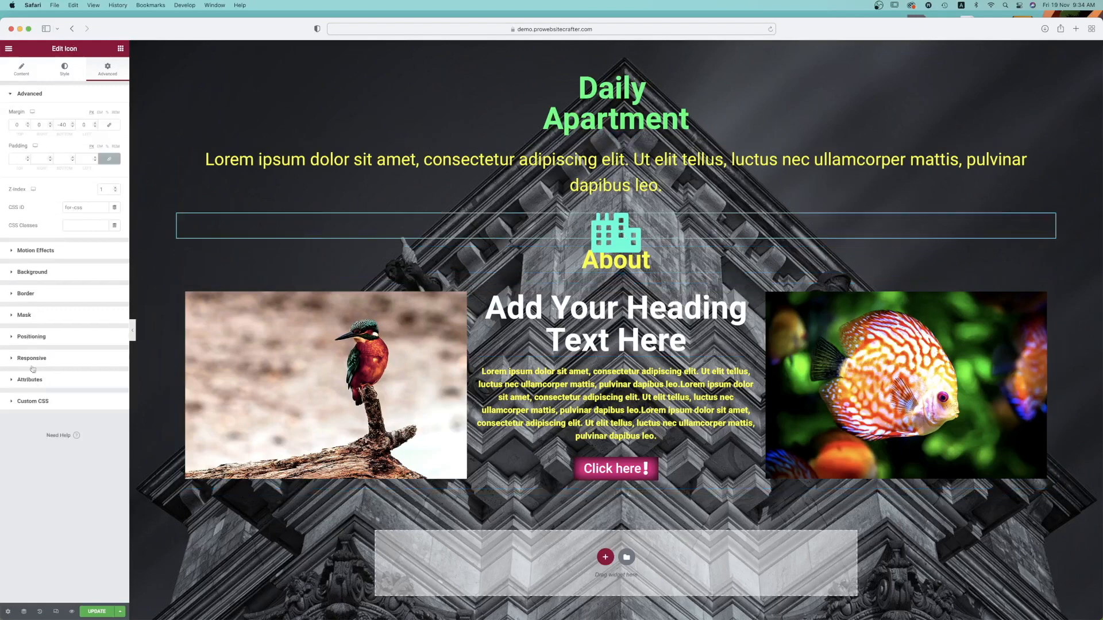
{"action": "left_click", "coordinate": [38, 253]}
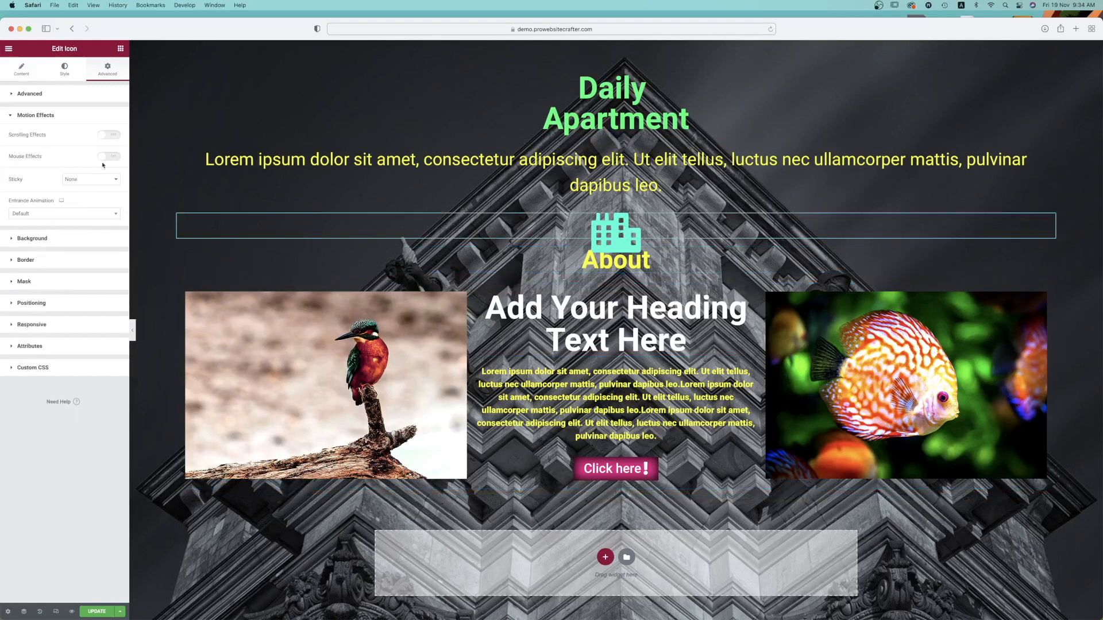
{"action": "left_click", "coordinate": [57, 215]}
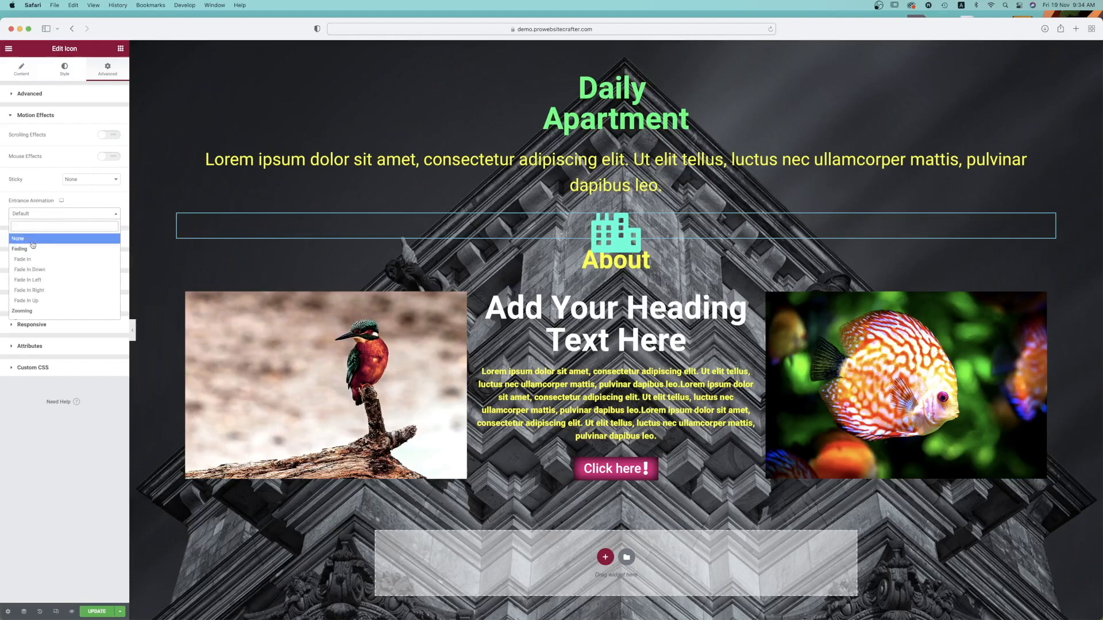
{"action": "left_click", "coordinate": [30, 269]}
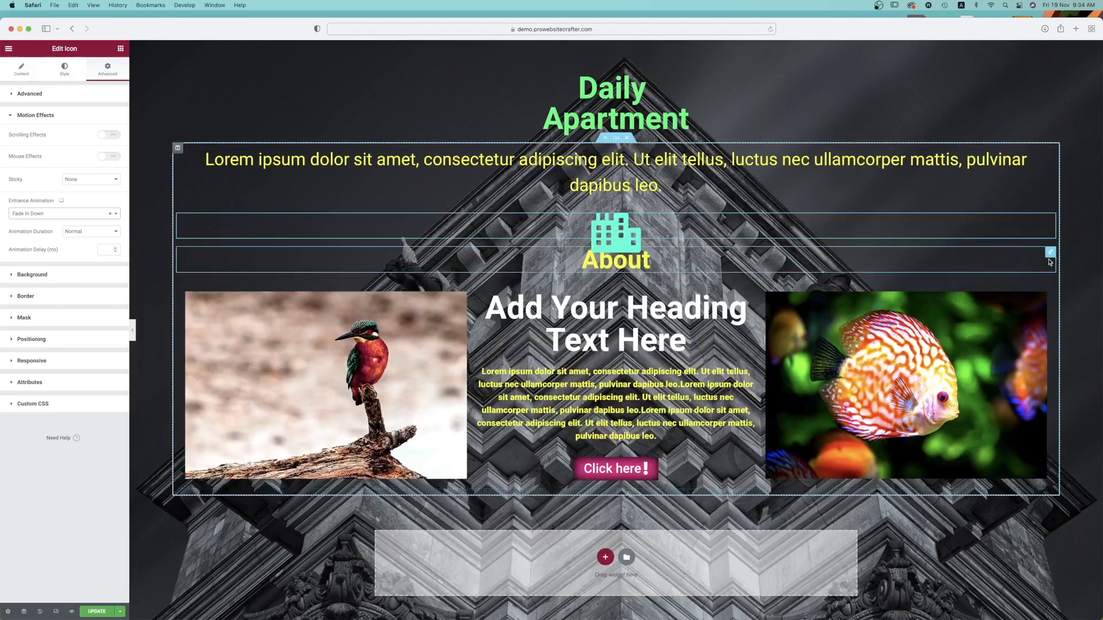
- Apply the Fade In Up entrance animation to the About heading and look at its animation duration options
{"action": "left_click", "coordinate": [1051, 258]}
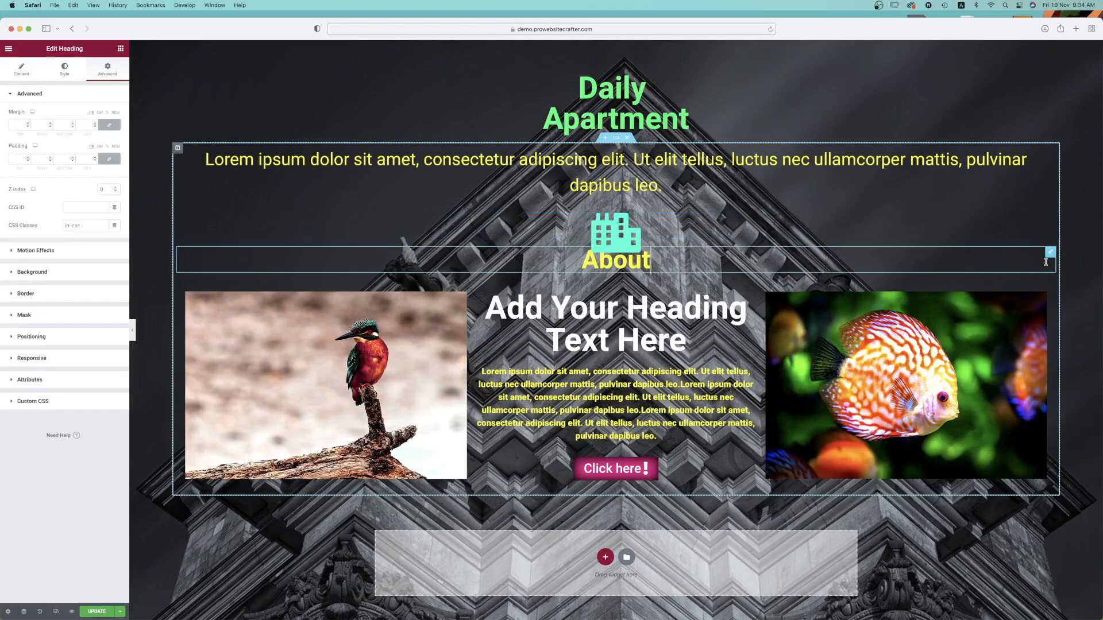
{"action": "left_click", "coordinate": [44, 253]}
{"action": "left_click", "coordinate": [23, 216]}
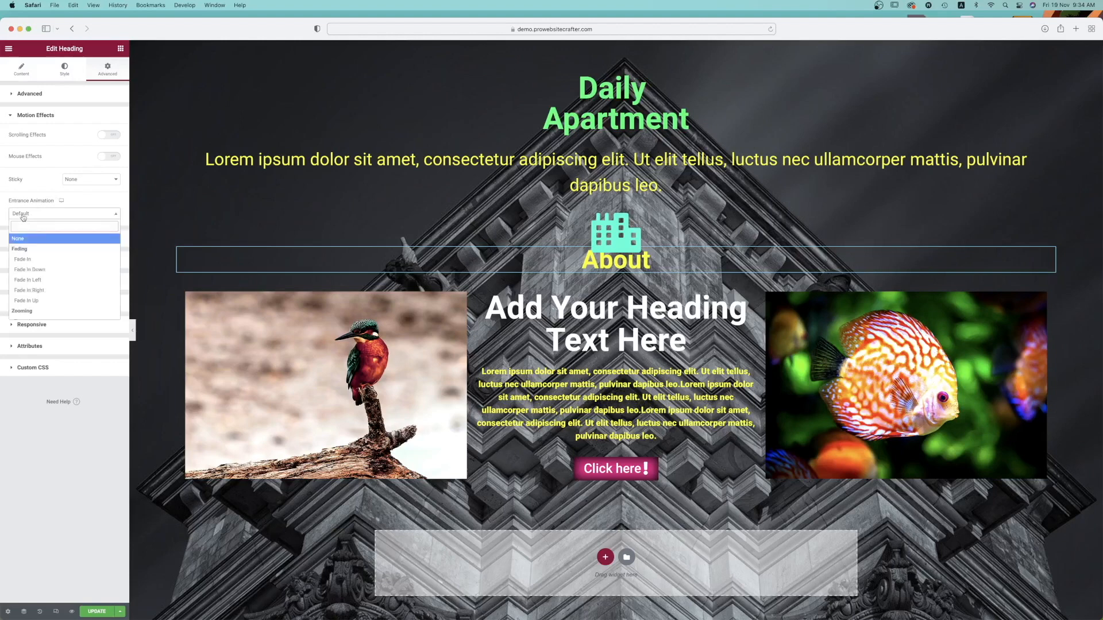
{"action": "left_click", "coordinate": [40, 301]}
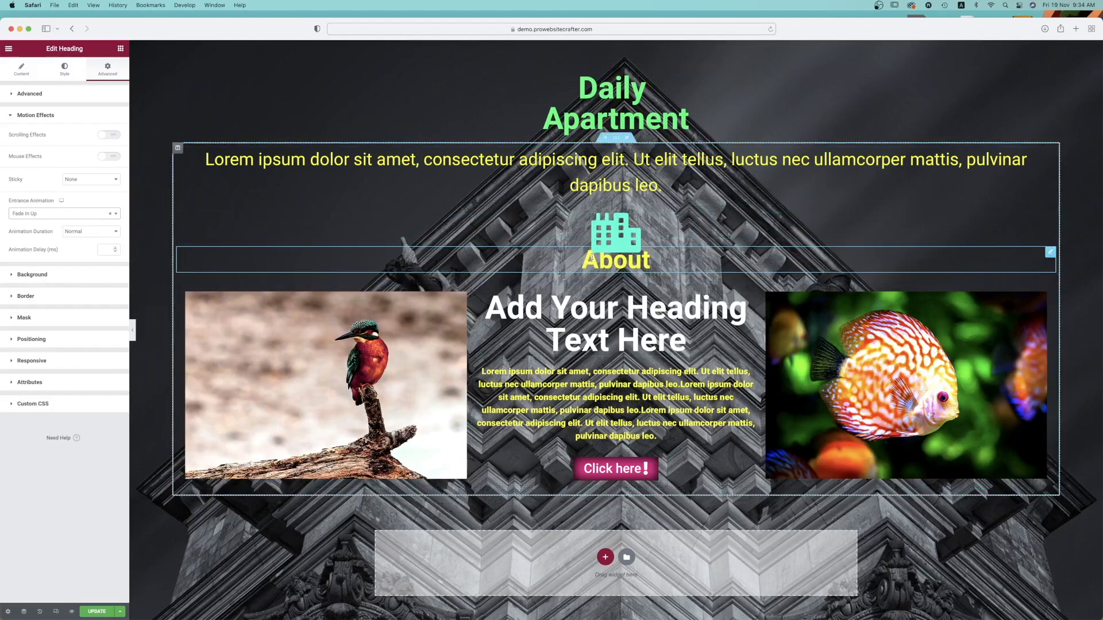
{"action": "left_click", "coordinate": [108, 234]}
{"action": "left_click", "coordinate": [87, 219]}
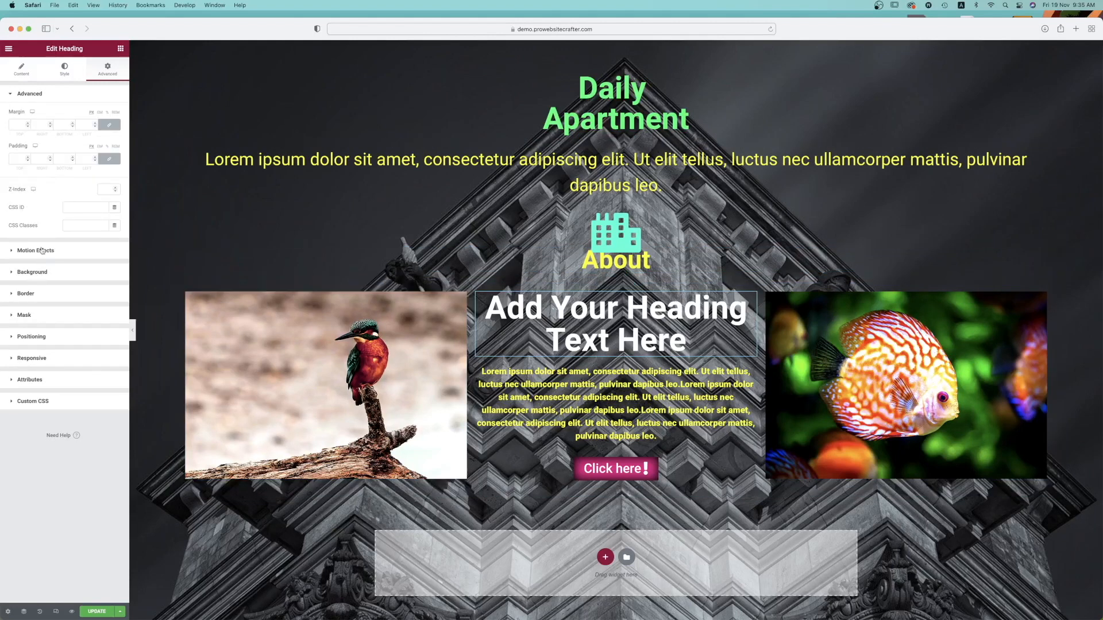
- Enable scrolling effects on the Daily Apartment heading and add a horizontal scroll to the left at speed 4
{"action": "left_click", "coordinate": [42, 251]}
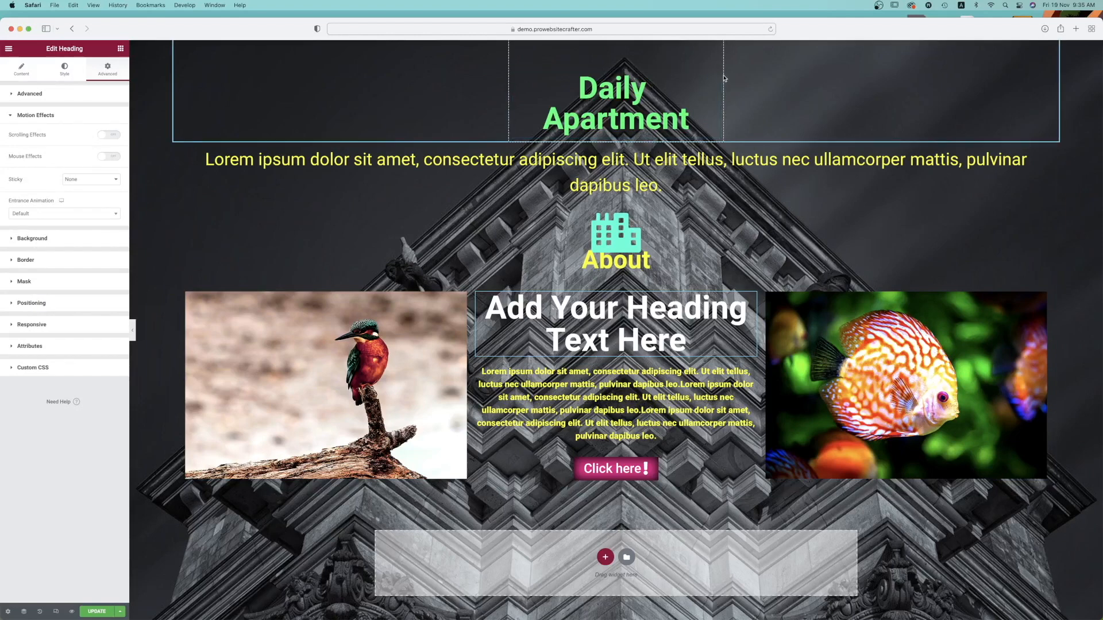
{"action": "left_click", "coordinate": [683, 80]}
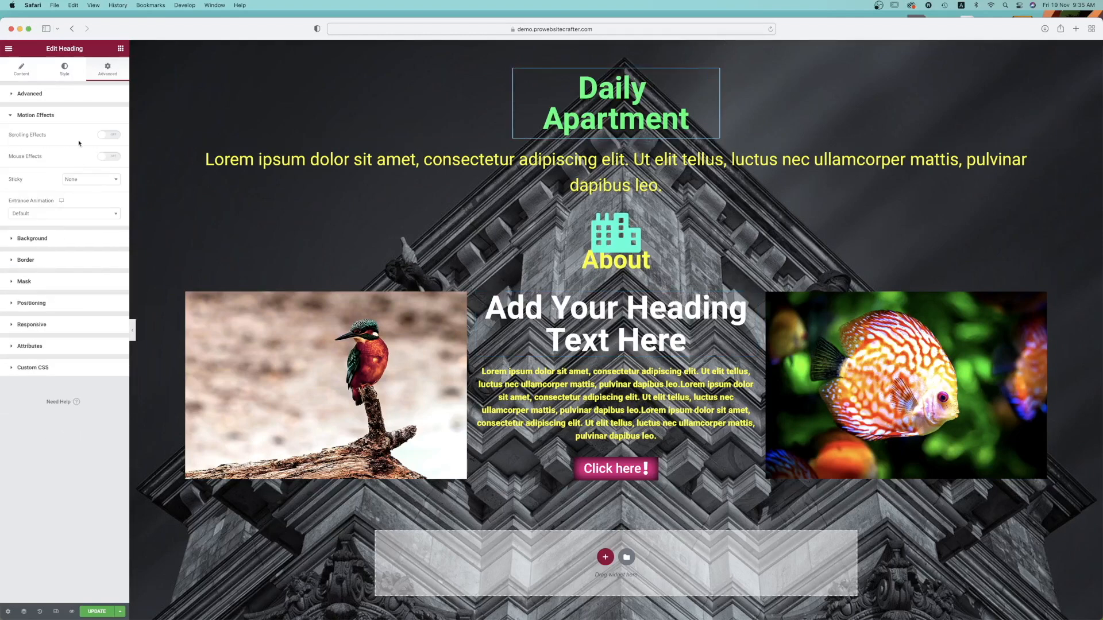
{"action": "left_click", "coordinate": [109, 135]}
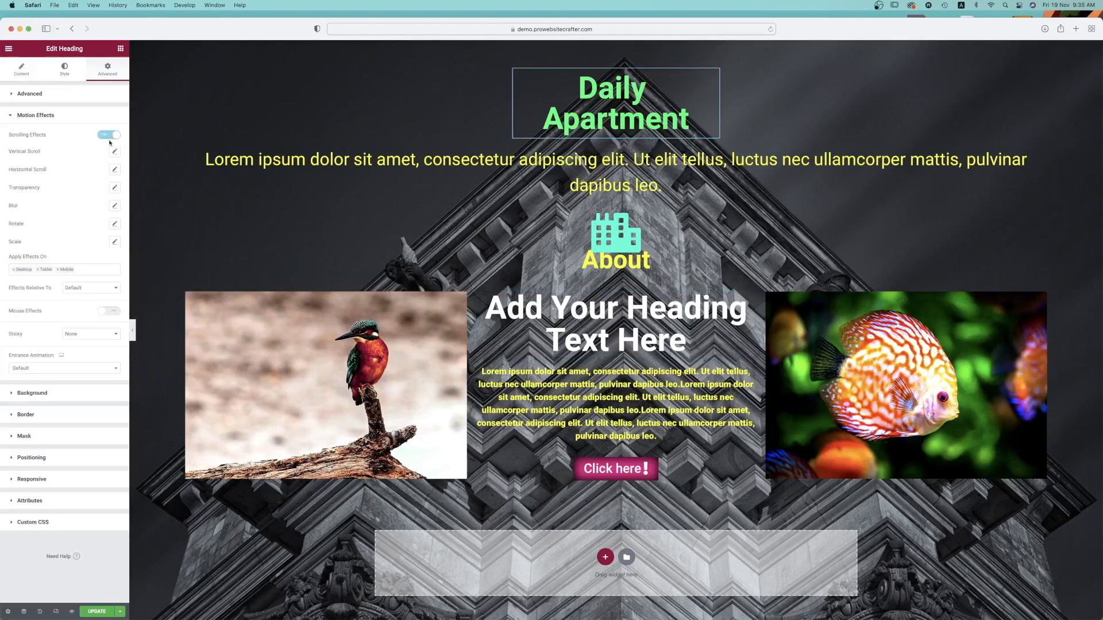
{"action": "left_click", "coordinate": [115, 169]}
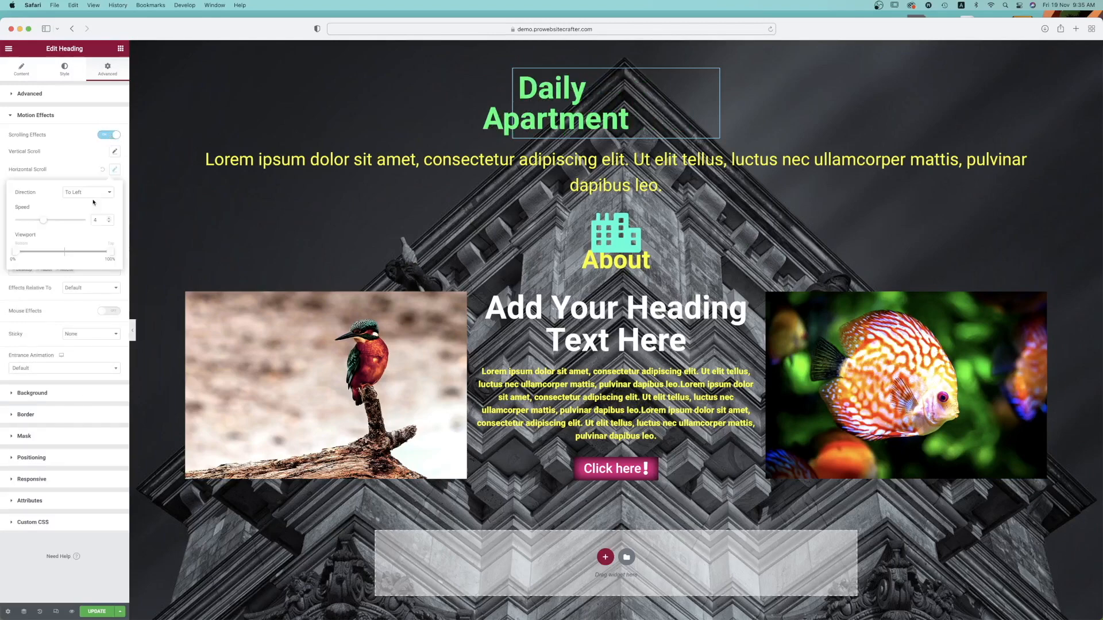
- Select the fish image and look through its sticky and entrance animation options
{"action": "left_click", "coordinate": [621, 356]}
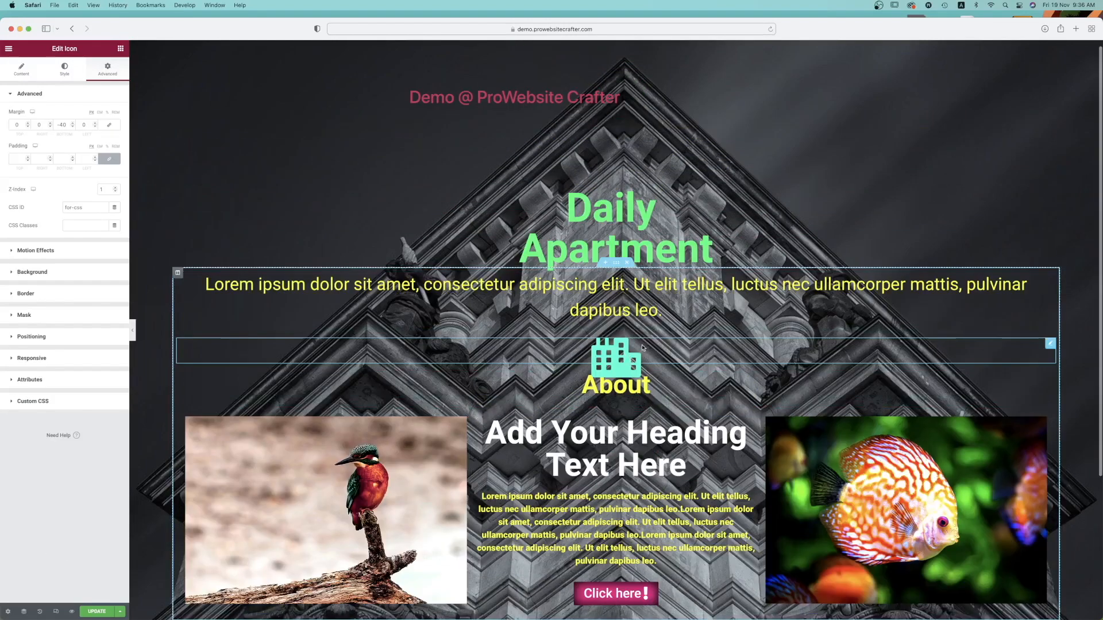
{"action": "left_click", "coordinate": [964, 556]}
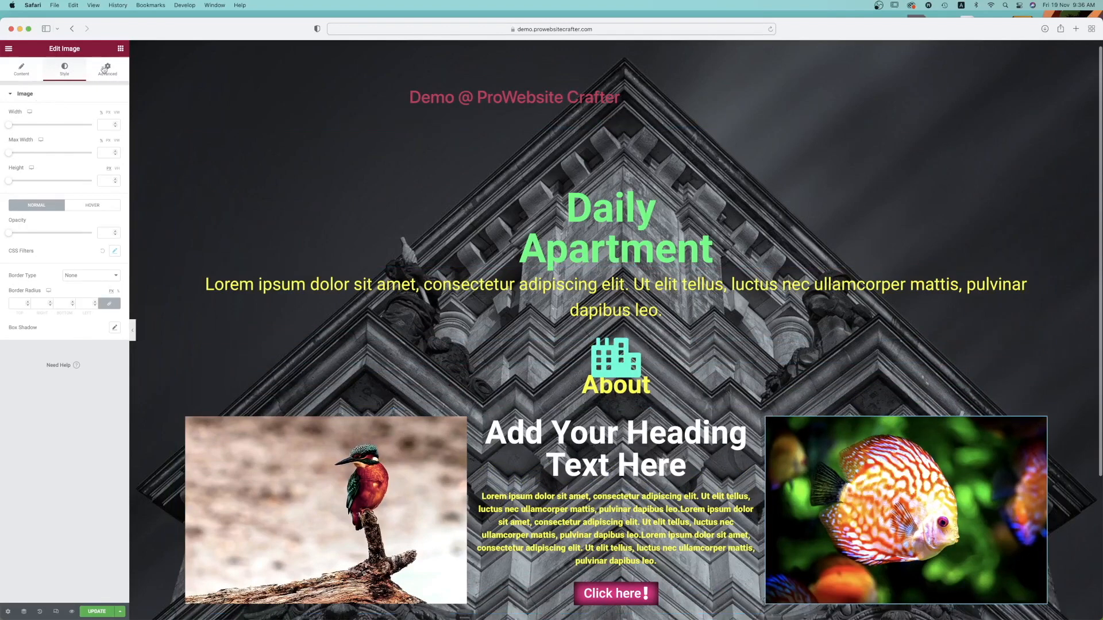
{"action": "left_click", "coordinate": [83, 179]}
{"action": "left_click", "coordinate": [26, 216]}
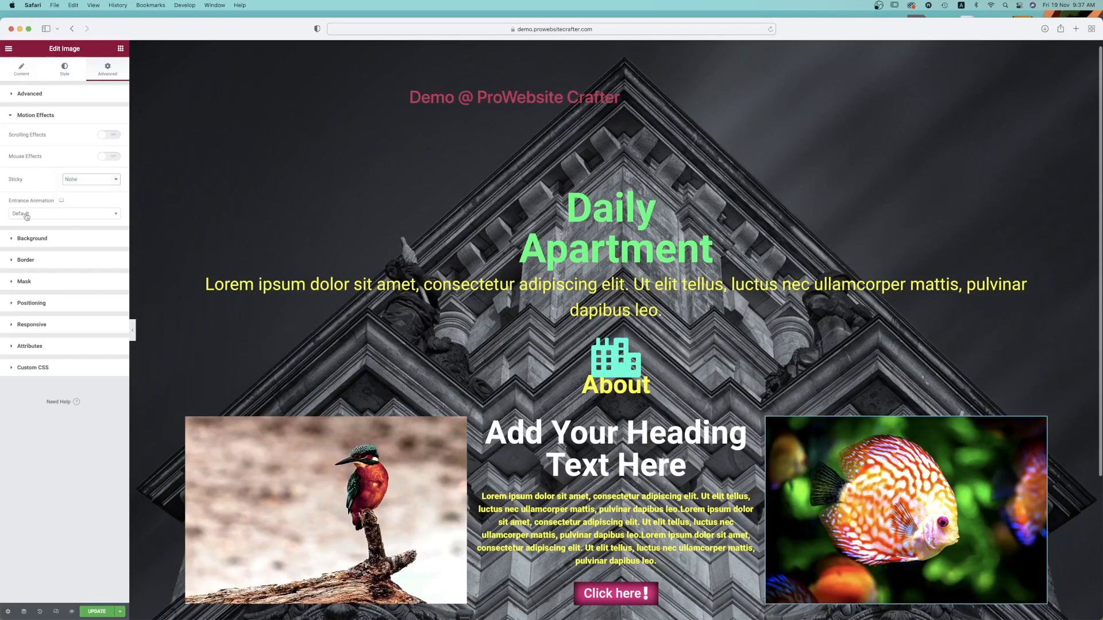
{"action": "left_click", "coordinate": [27, 216]}
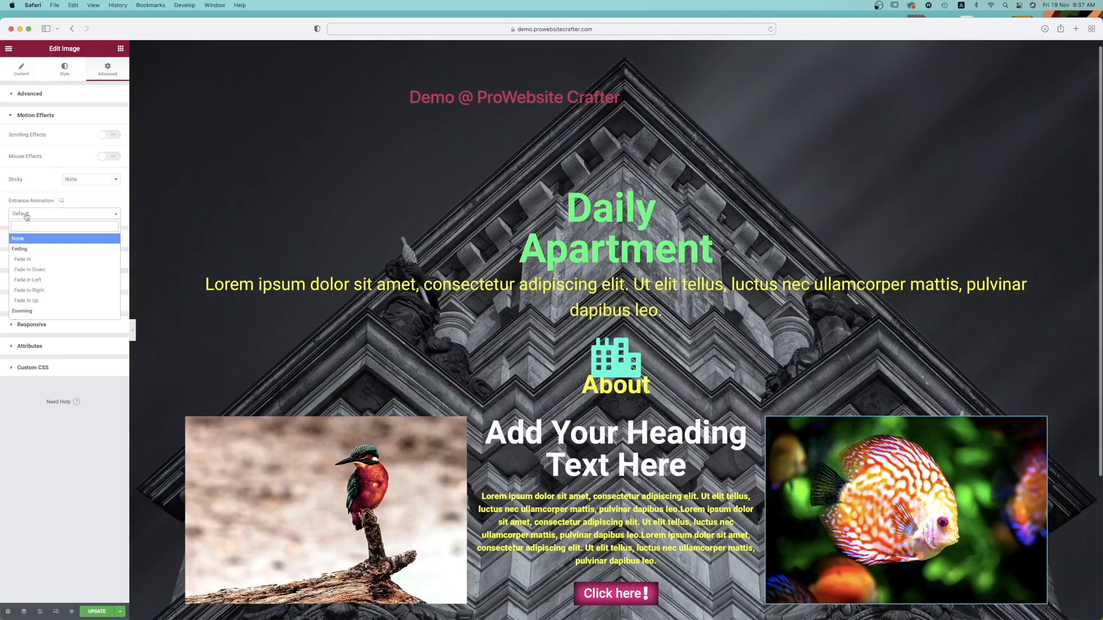
- Enable mouse effects on the fish image, turning on Mouse Track with Opposite direction and the effect below it with Direct direction at speed 4
{"action": "left_click", "coordinate": [104, 162]}
{"action": "left_click", "coordinate": [104, 161]}
{"action": "left_click", "coordinate": [114, 173]}
{"action": "left_click", "coordinate": [115, 173]}
{"action": "left_click", "coordinate": [114, 191]}
{"action": "left_click", "coordinate": [115, 173]}
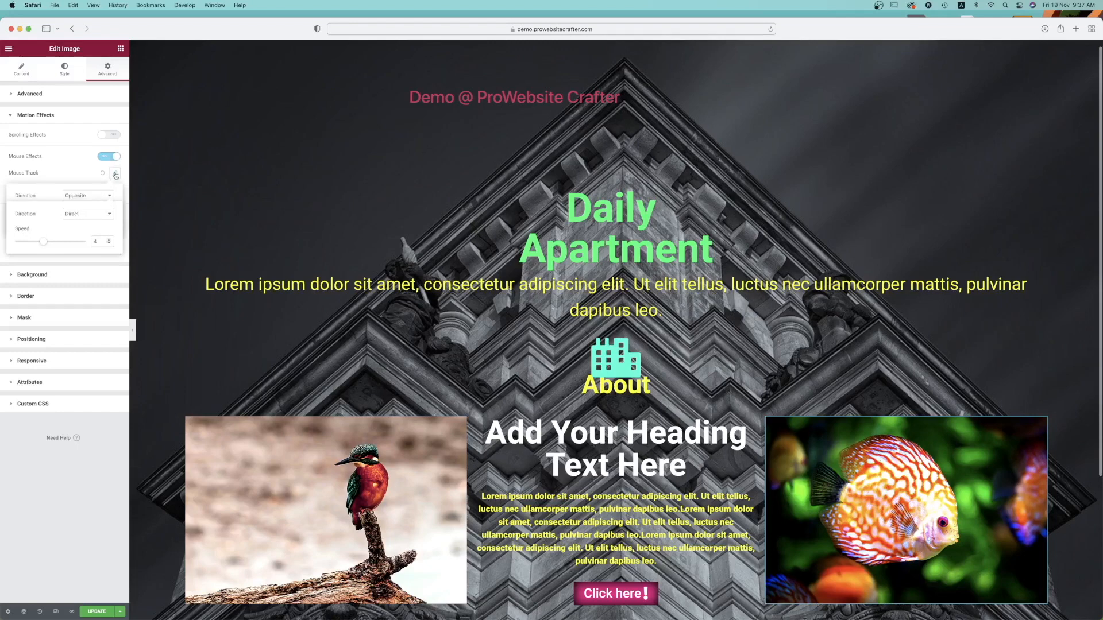
- Set the fish image's Mouse Track direction to Direct
{"action": "left_click", "coordinate": [81, 196]}
{"action": "left_click", "coordinate": [77, 203]}
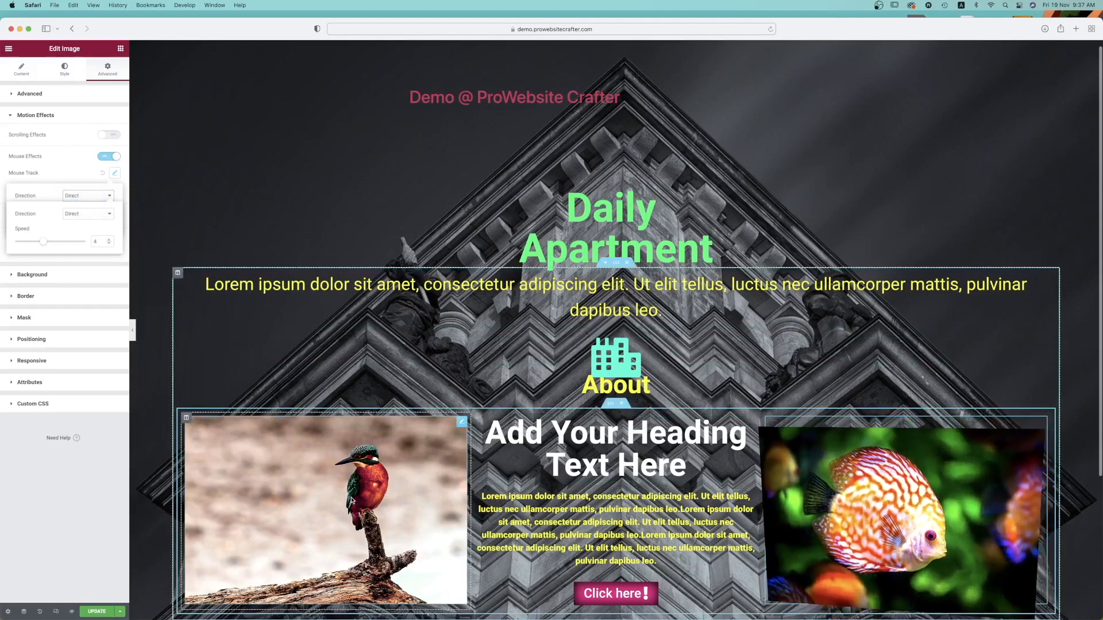
- Select the bird image and enable mouse effects with Mouse Track in its motion effects
{"action": "left_click", "coordinate": [351, 478]}
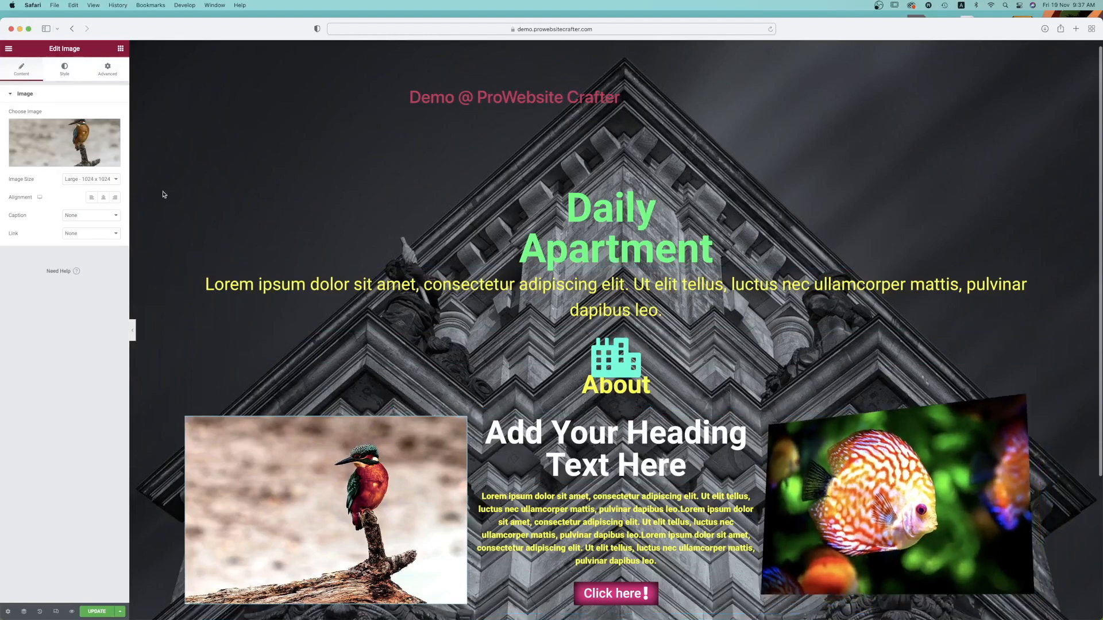
{"action": "left_click", "coordinate": [60, 67]}
{"action": "left_click", "coordinate": [109, 70]}
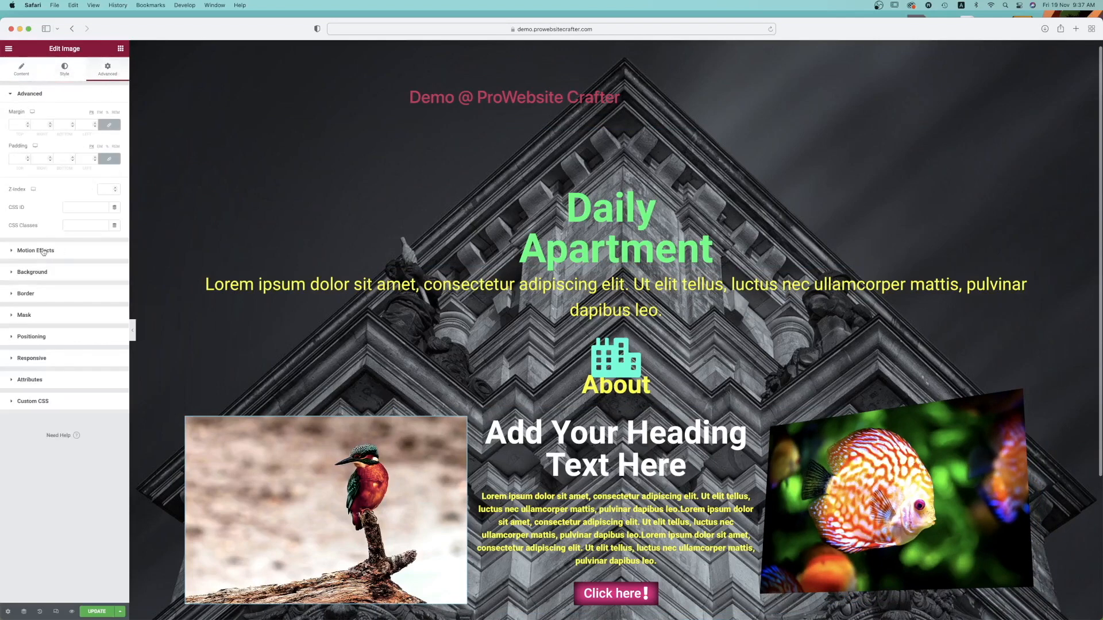
{"action": "left_click", "coordinate": [41, 251]}
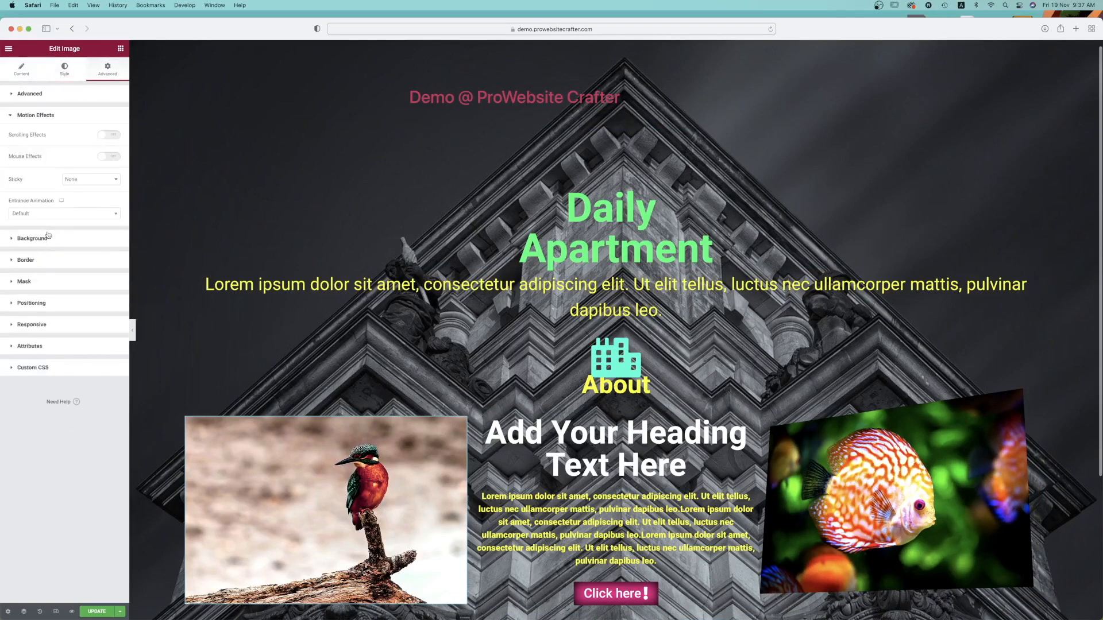
{"action": "left_click", "coordinate": [108, 135]}
{"action": "left_click", "coordinate": [109, 136]}
{"action": "left_click", "coordinate": [113, 157]}
{"action": "left_click", "coordinate": [116, 174]}
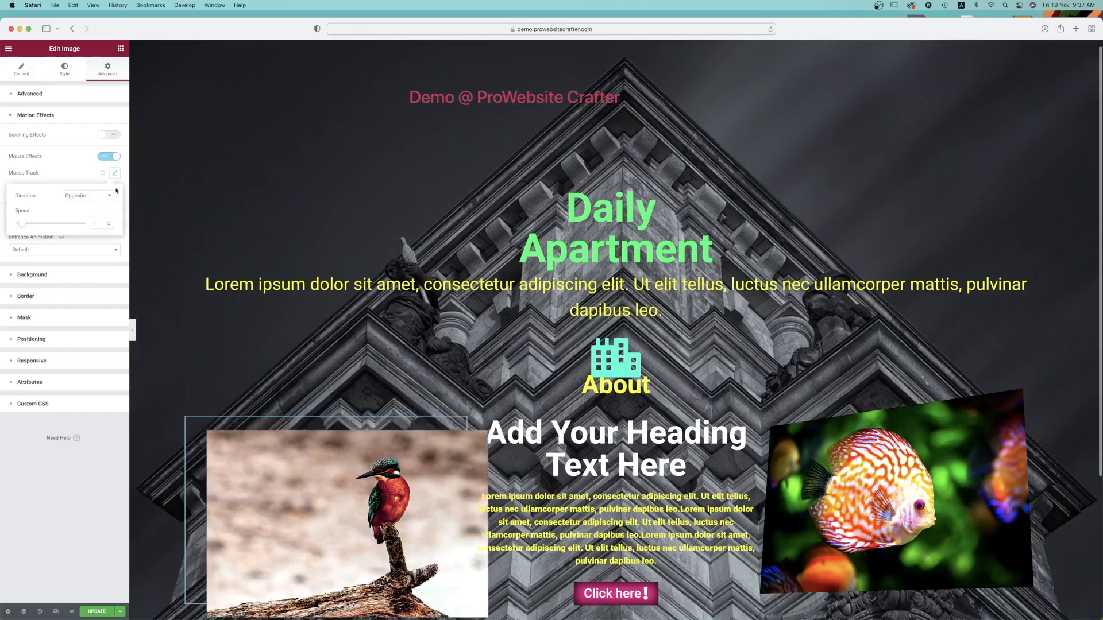
- Set the bird image's Mouse Track direction to Direct and turn on 3D Tilt with Direct direction
{"action": "left_click", "coordinate": [80, 196]}
{"action": "left_click", "coordinate": [81, 188]}
{"action": "left_click", "coordinate": [88, 170]}
{"action": "left_click", "coordinate": [115, 191]}
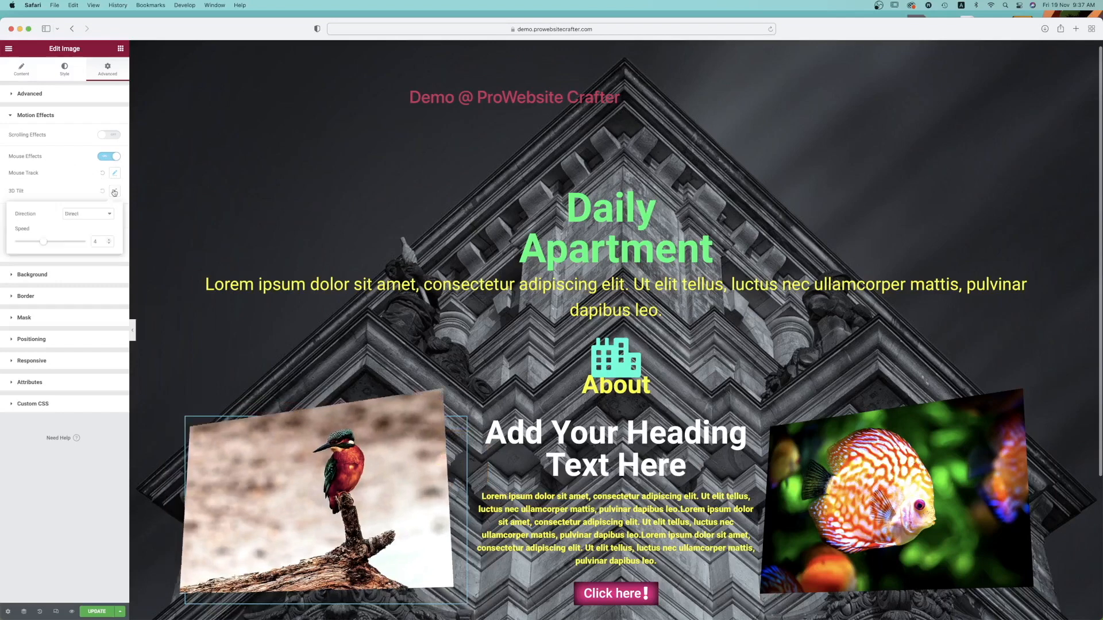
{"action": "left_click", "coordinate": [85, 219]}
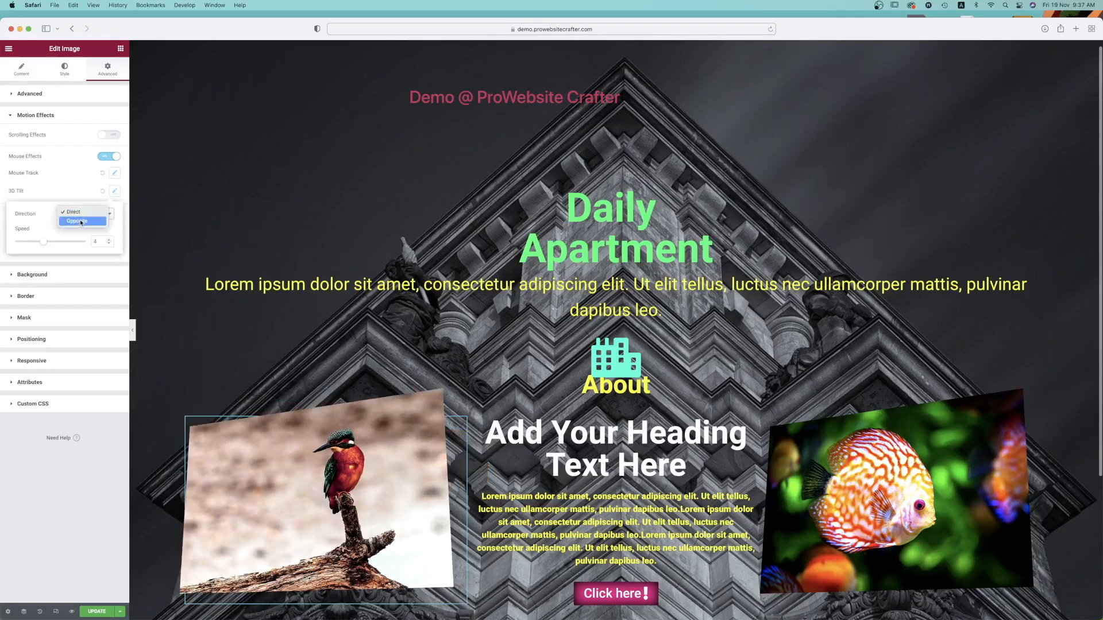
{"action": "left_click", "coordinate": [76, 213]}
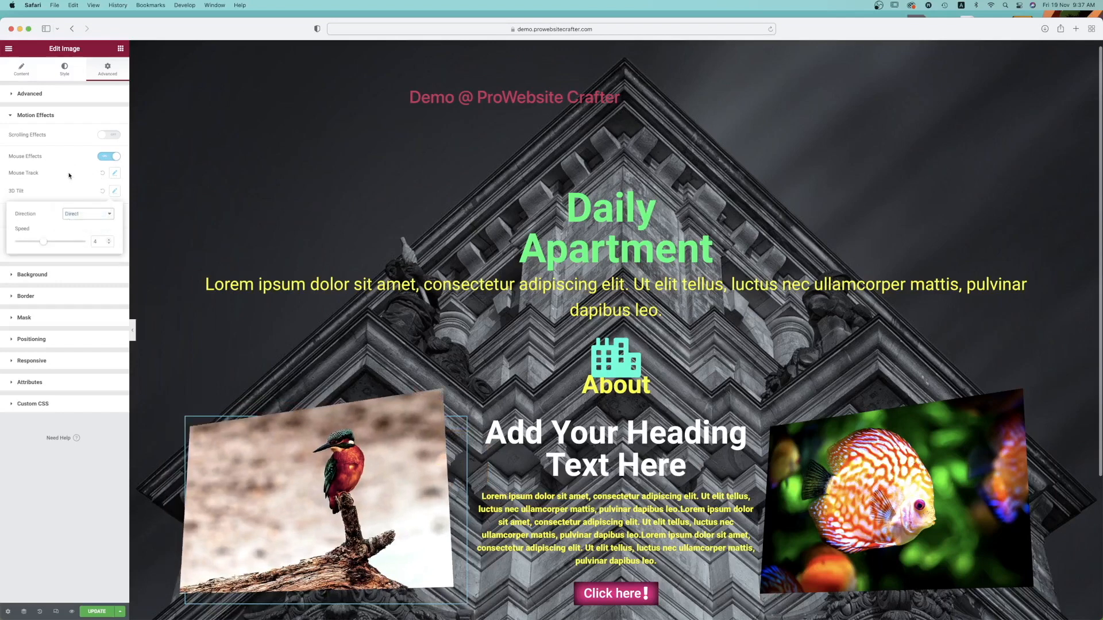
- Return to the fish image's motion effects, check its Mouse Track settings and switch its mouse effects off
{"action": "left_click", "coordinate": [83, 94]}
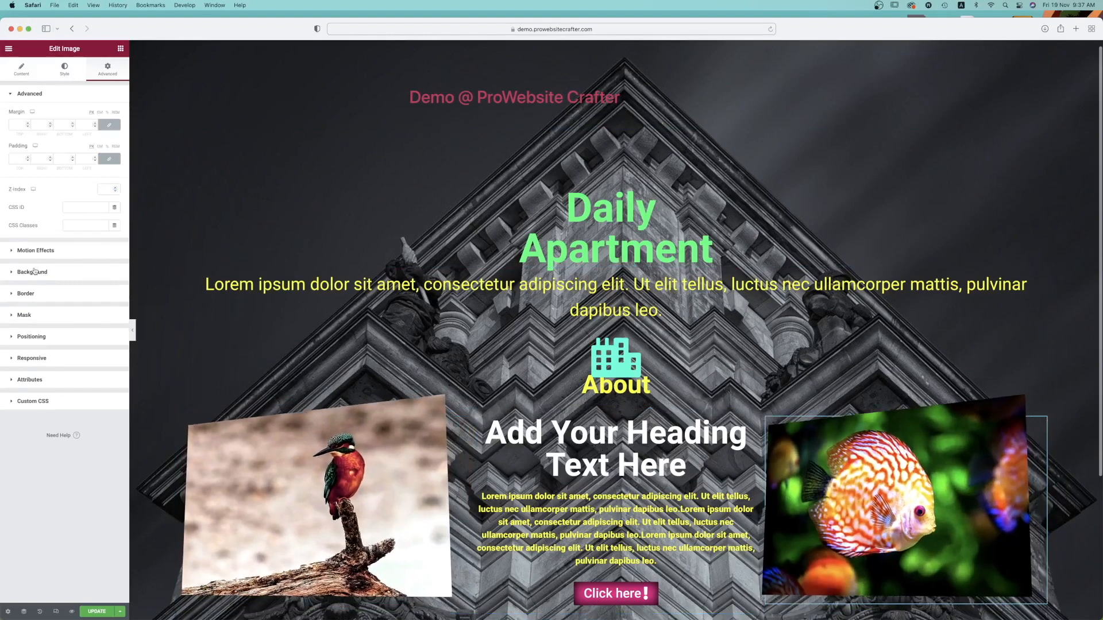
{"action": "left_click", "coordinate": [35, 271]}
{"action": "left_click", "coordinate": [43, 119]}
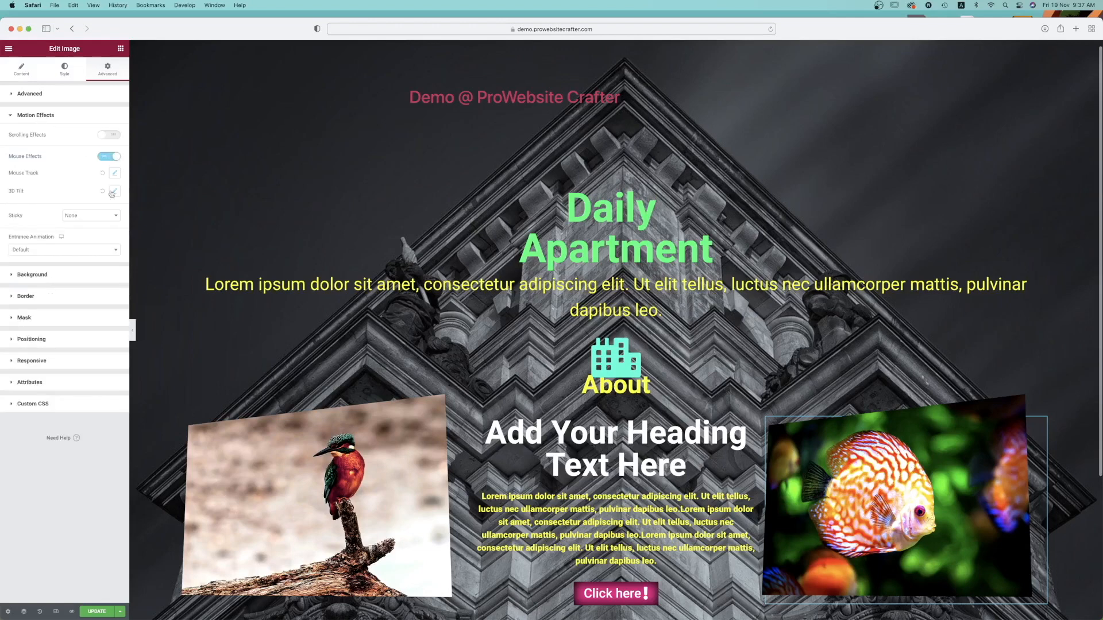
{"action": "left_click", "coordinate": [114, 173]}
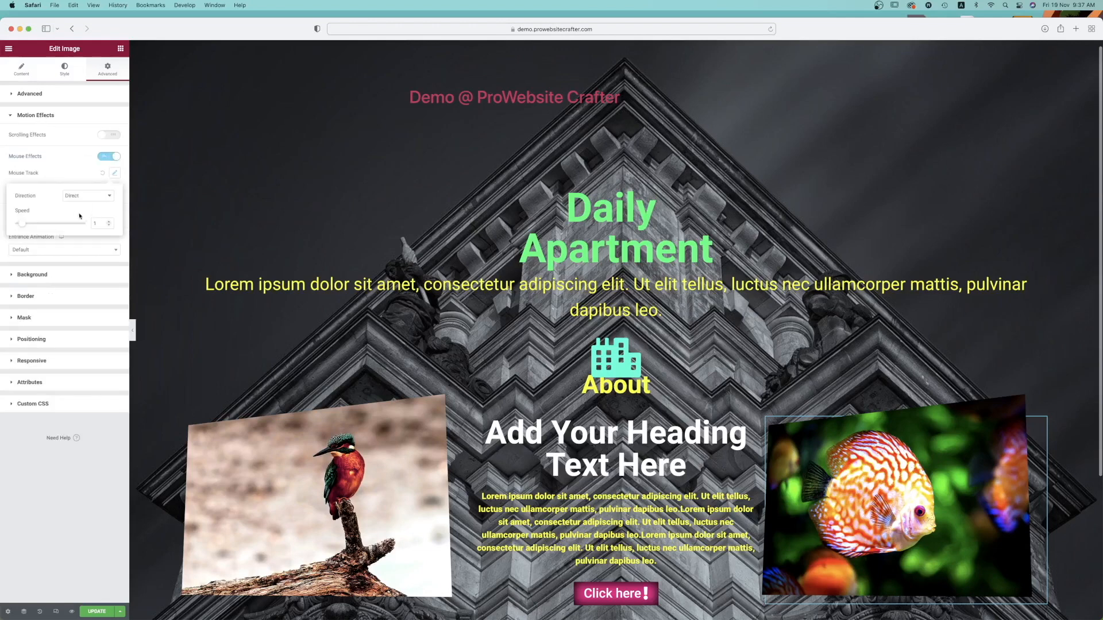
{"action": "left_click", "coordinate": [109, 156]}
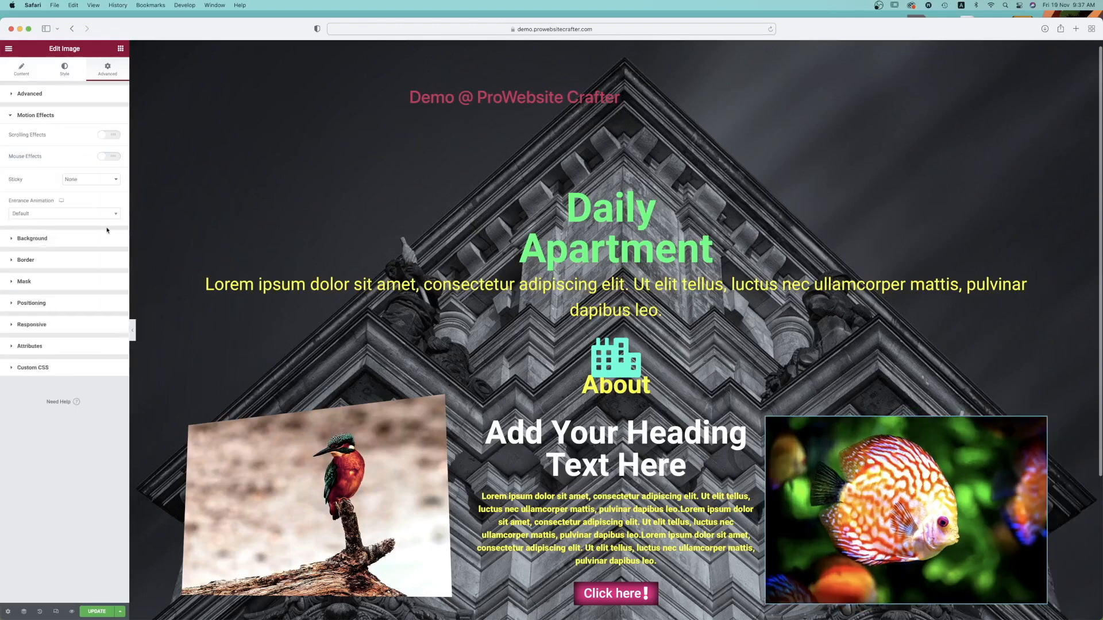
- Re-enable mouse effects on the fish image with both Mouse Track and 3D Tilt in Opposite direction
{"action": "left_click", "coordinate": [106, 161]}
{"action": "left_click", "coordinate": [115, 191]}
{"action": "left_click", "coordinate": [84, 218]}
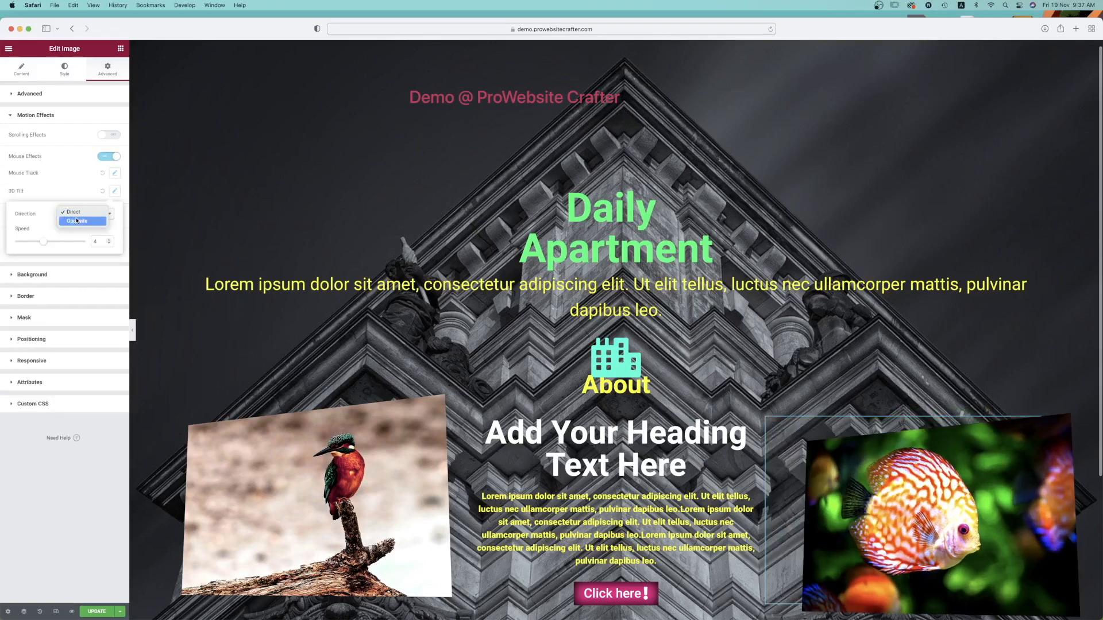
{"action": "left_click", "coordinate": [83, 227]}
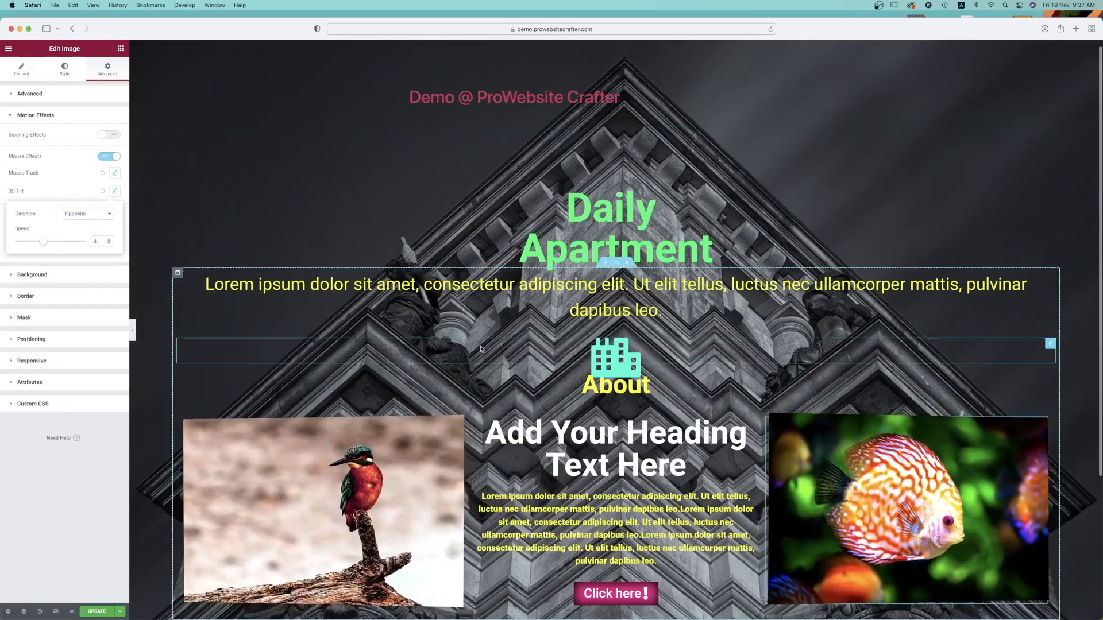
{"action": "left_click", "coordinate": [114, 174]}
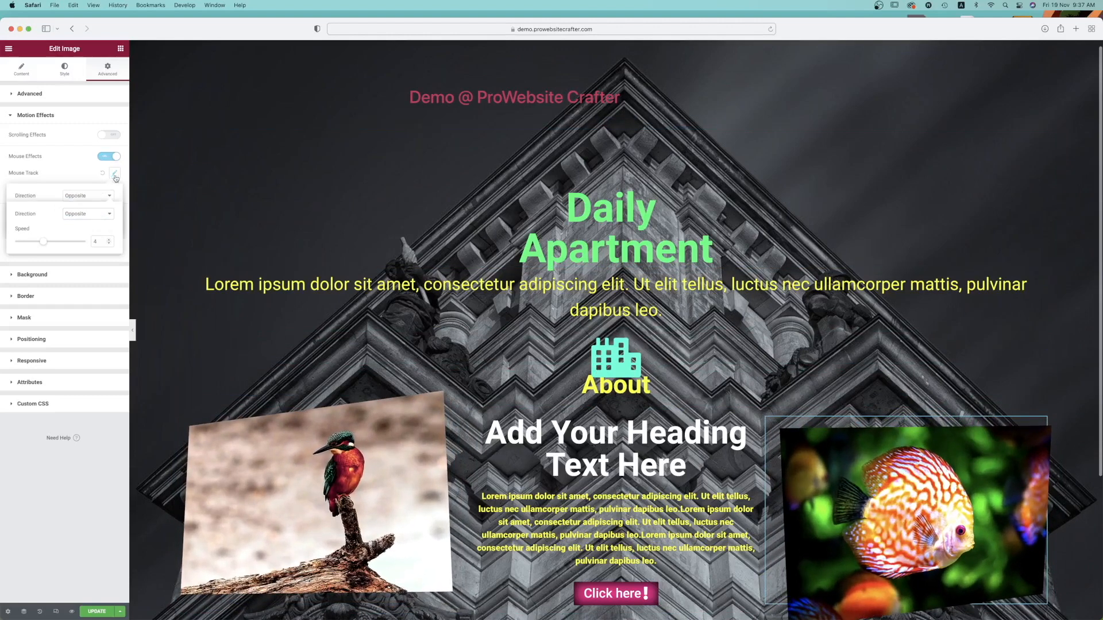
{"action": "left_click", "coordinate": [68, 163]}
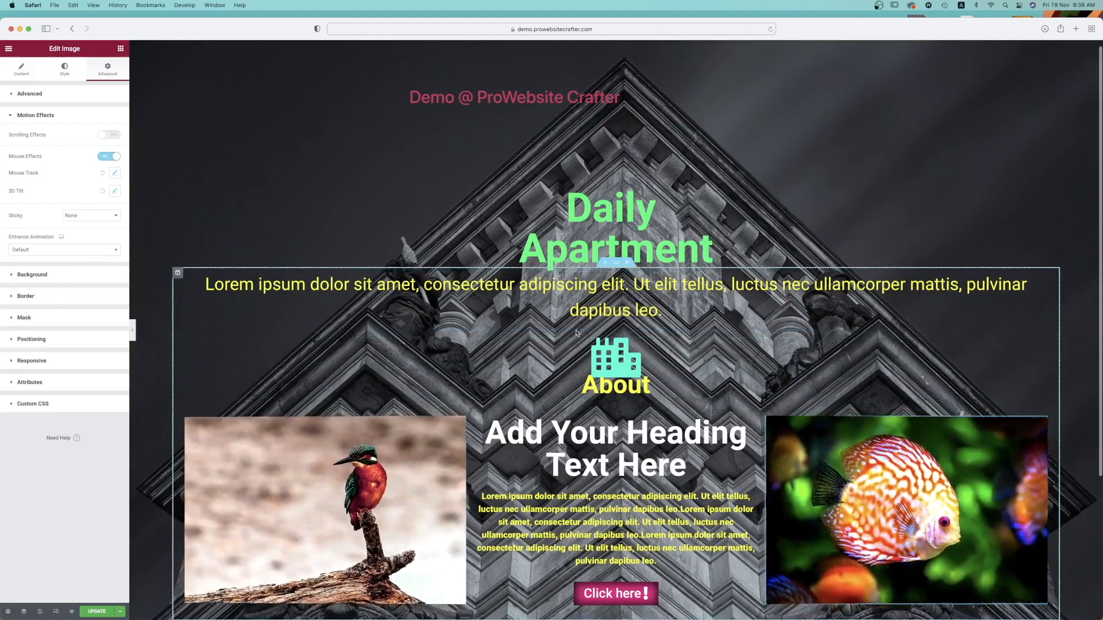
{"action": "scroll", "coordinate": [747, 259], "scroll_direction": "down", "scroll_amount": 3}
{"action": "left_click", "coordinate": [750, 230]}
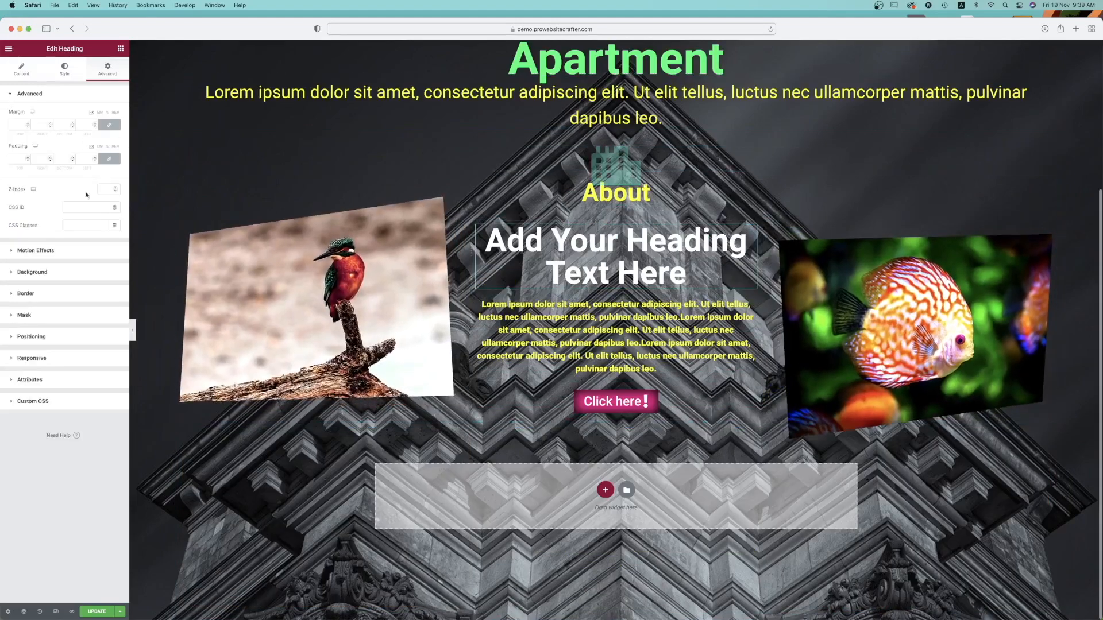
{"action": "scroll", "coordinate": [625, 229], "scroll_direction": "up", "scroll_amount": 5}
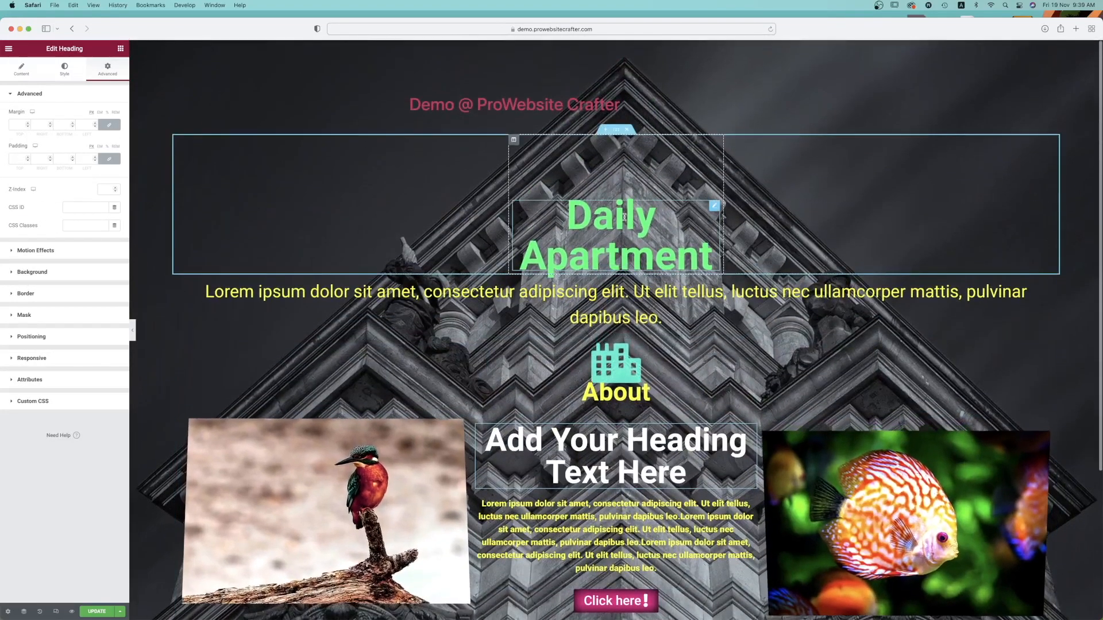
- Give the Daily Apartment heading a gradient background with New Global Color as first color and Emerald as second
{"action": "left_click", "coordinate": [625, 218]}
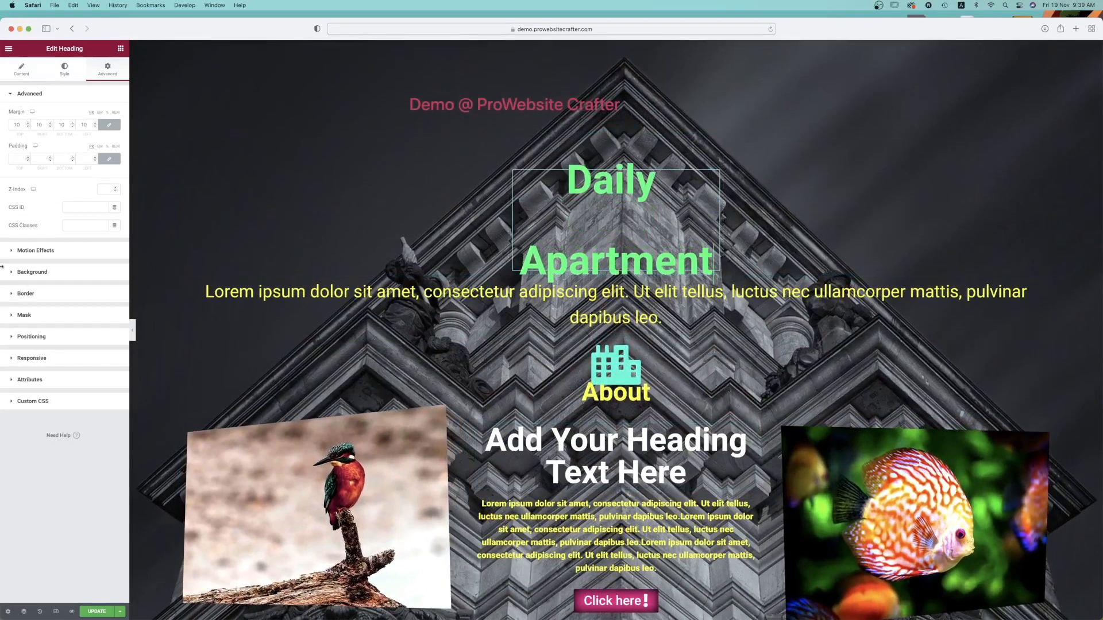
{"action": "left_click", "coordinate": [33, 272]}
{"action": "left_click", "coordinate": [113, 177]}
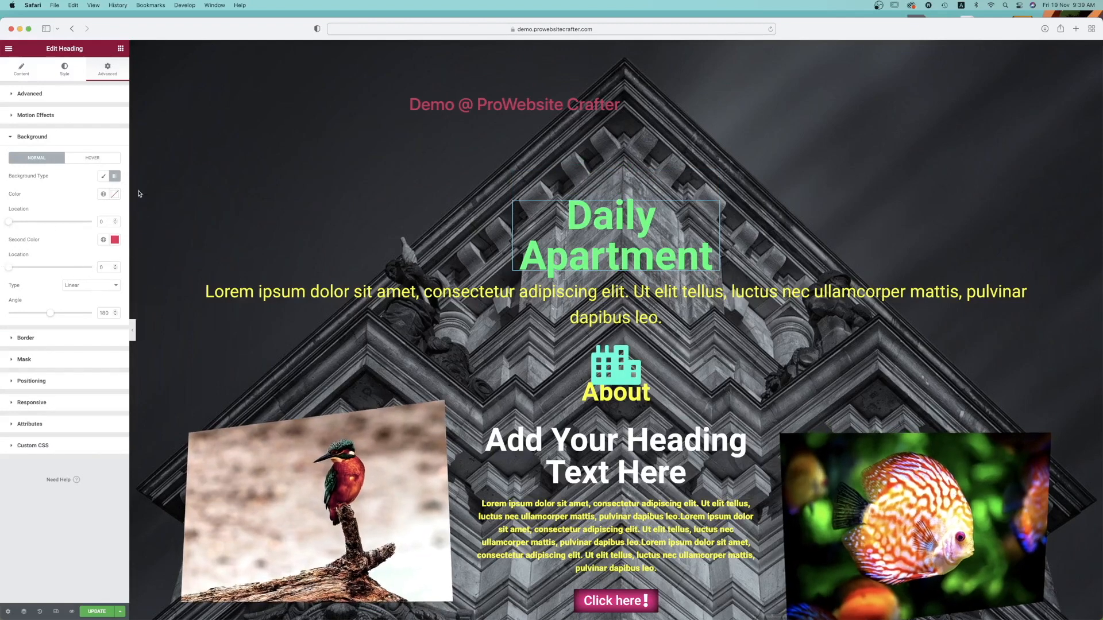
{"action": "left_click", "coordinate": [104, 194]}
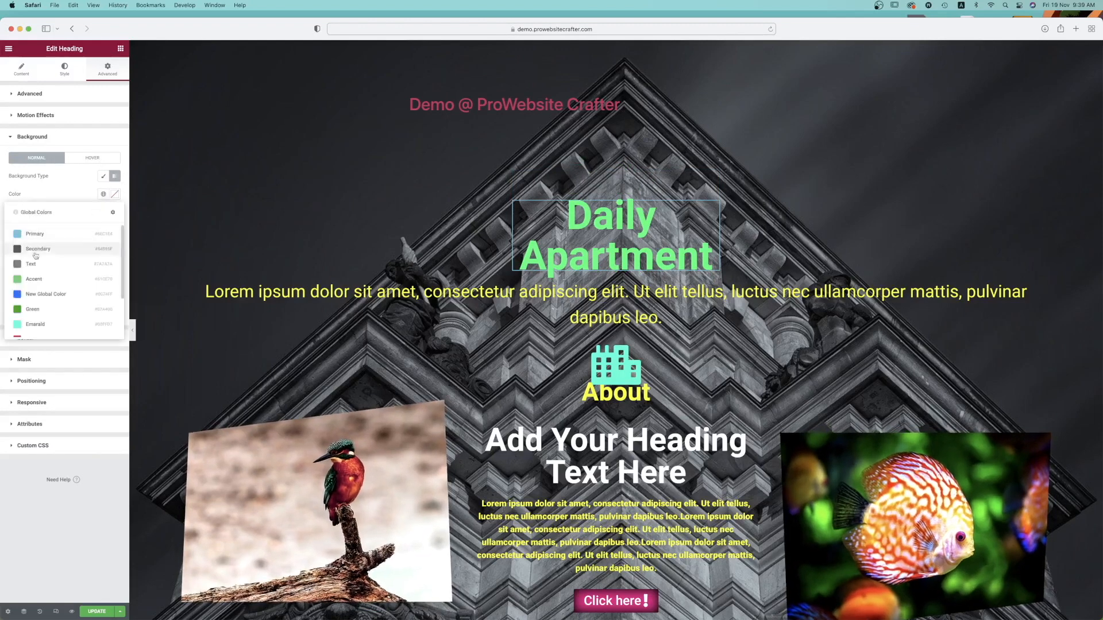
{"action": "left_click", "coordinate": [41, 296]}
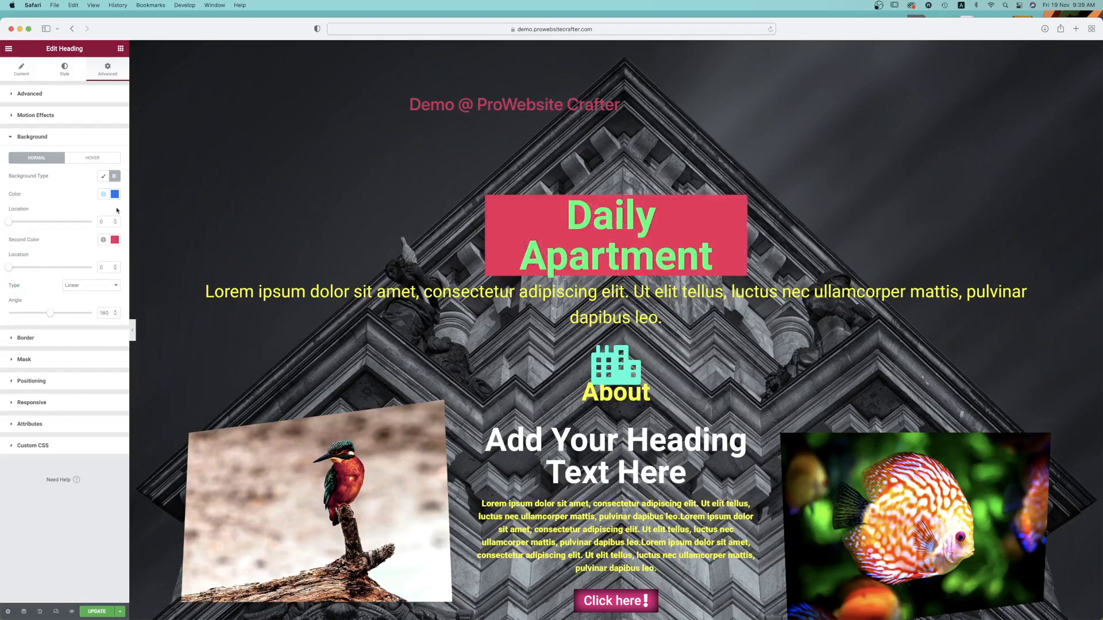
{"action": "left_click", "coordinate": [106, 241]}
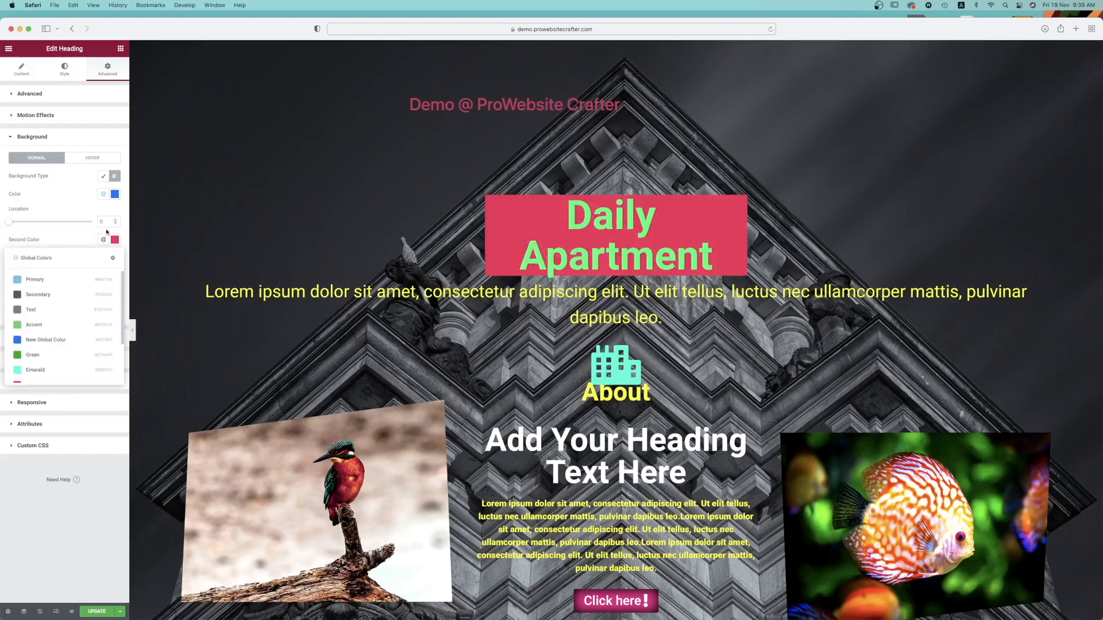
{"action": "left_click", "coordinate": [34, 372]}
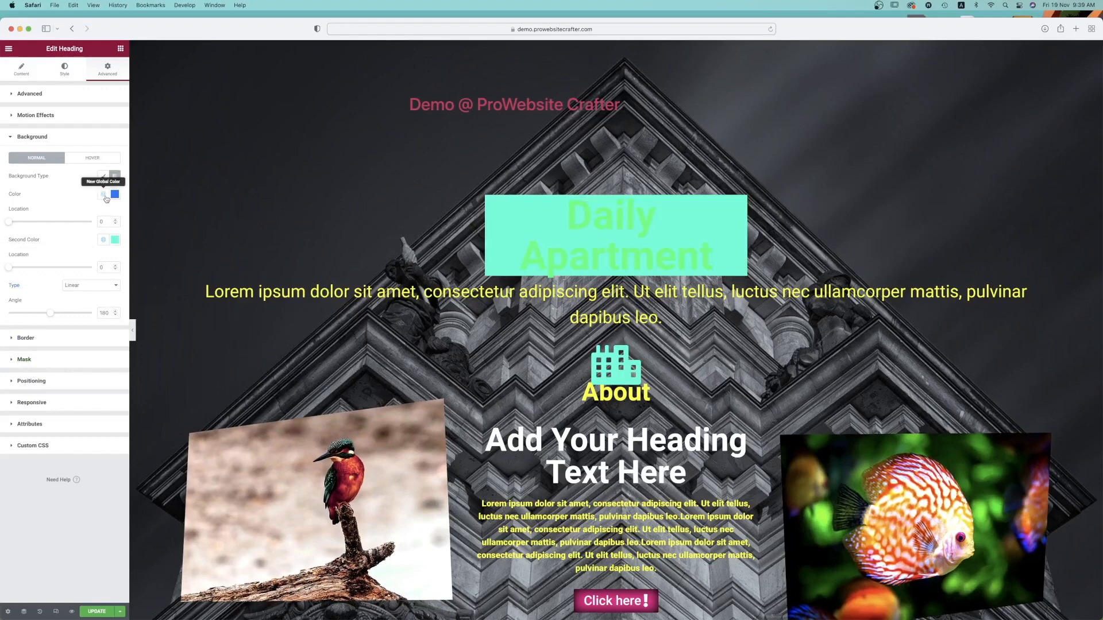
- Change the heading's gradient to sunflower yellow as first color and a pink global color as second
{"action": "left_click", "coordinate": [104, 194]}
{"action": "left_click", "coordinate": [44, 311]}
{"action": "left_click", "coordinate": [105, 240]}
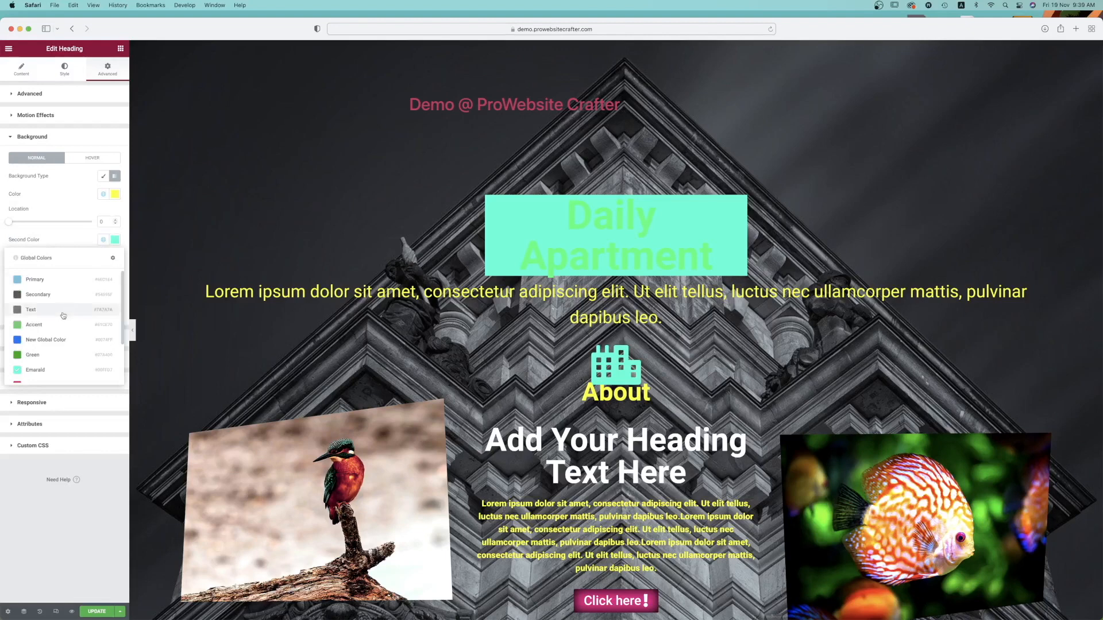
{"action": "left_click", "coordinate": [32, 384]}
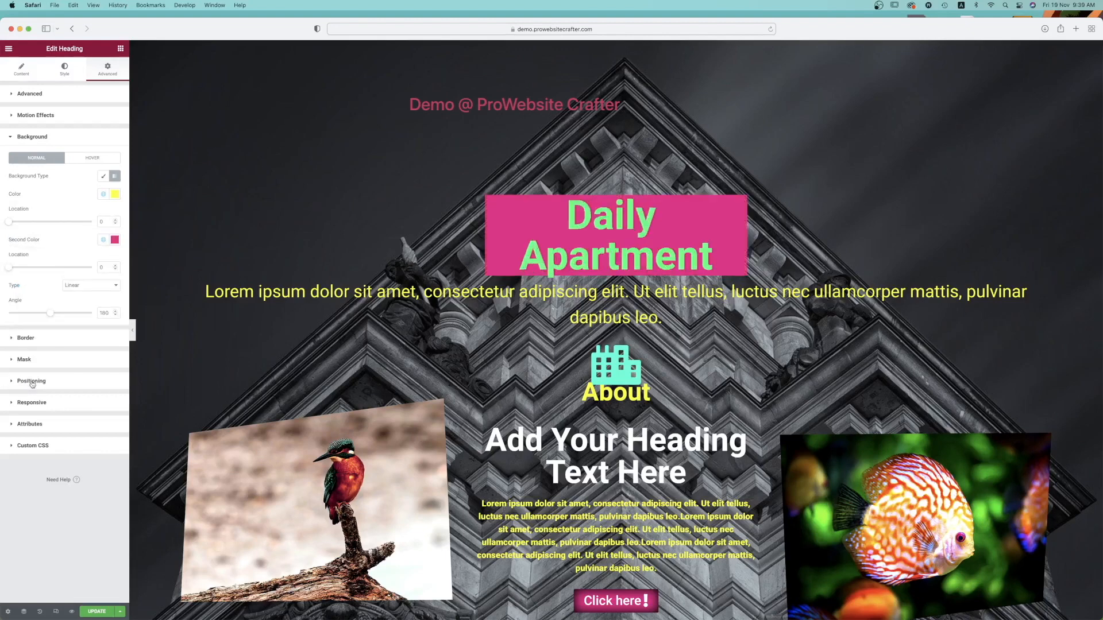
- Set the first gradient color's location to 46 and change that color to New Global Color
{"action": "left_click_drag", "start_coordinate": [9, 230], "coordinate": [49, 228]}
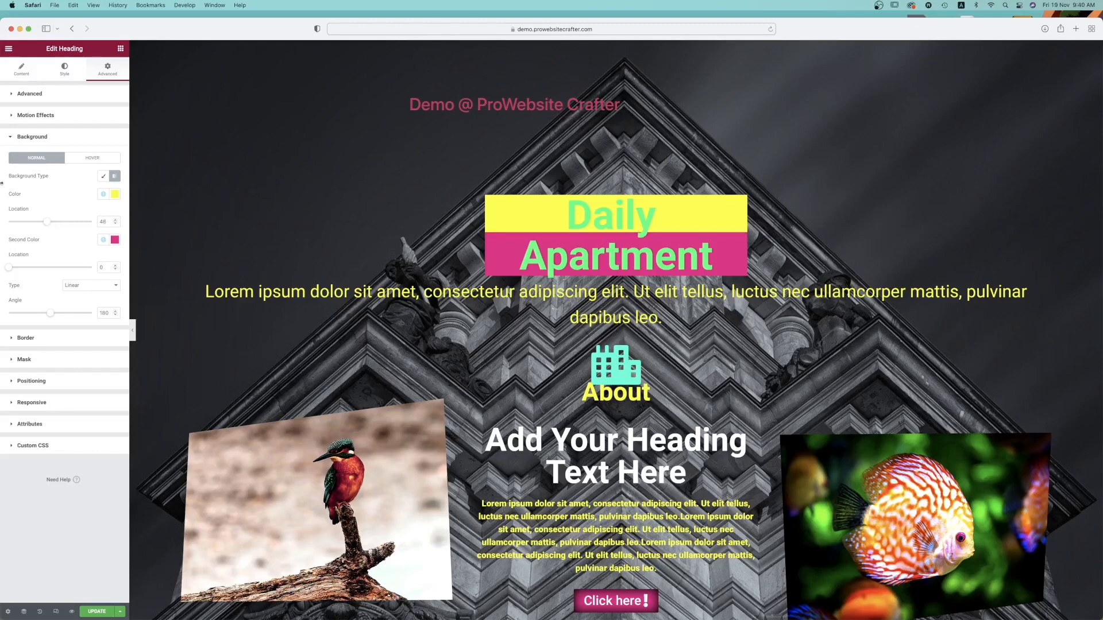
{"action": "left_click", "coordinate": [102, 196]}
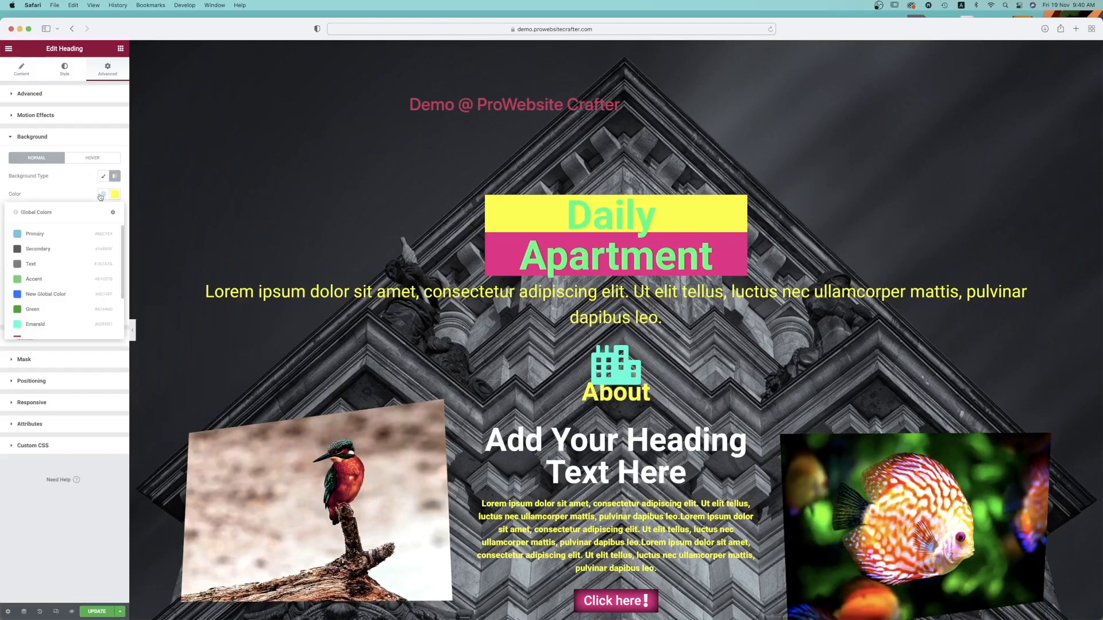
{"action": "scroll", "coordinate": [38, 312], "scroll_direction": "down", "scroll_amount": 3}
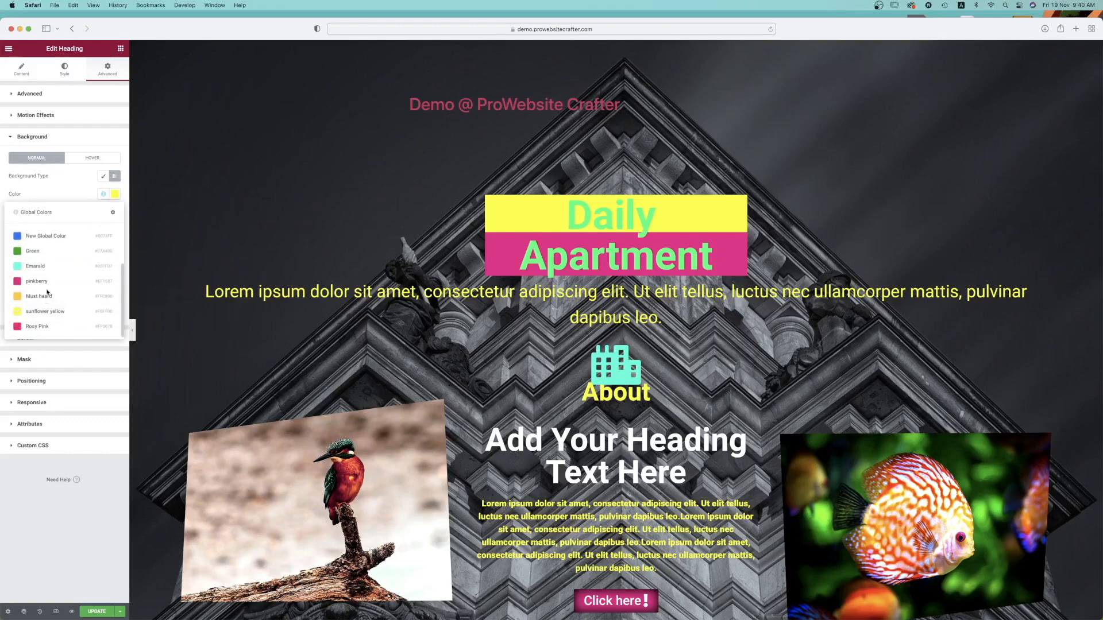
{"action": "scroll", "coordinate": [46, 290], "scroll_direction": "up", "scroll_amount": 2}
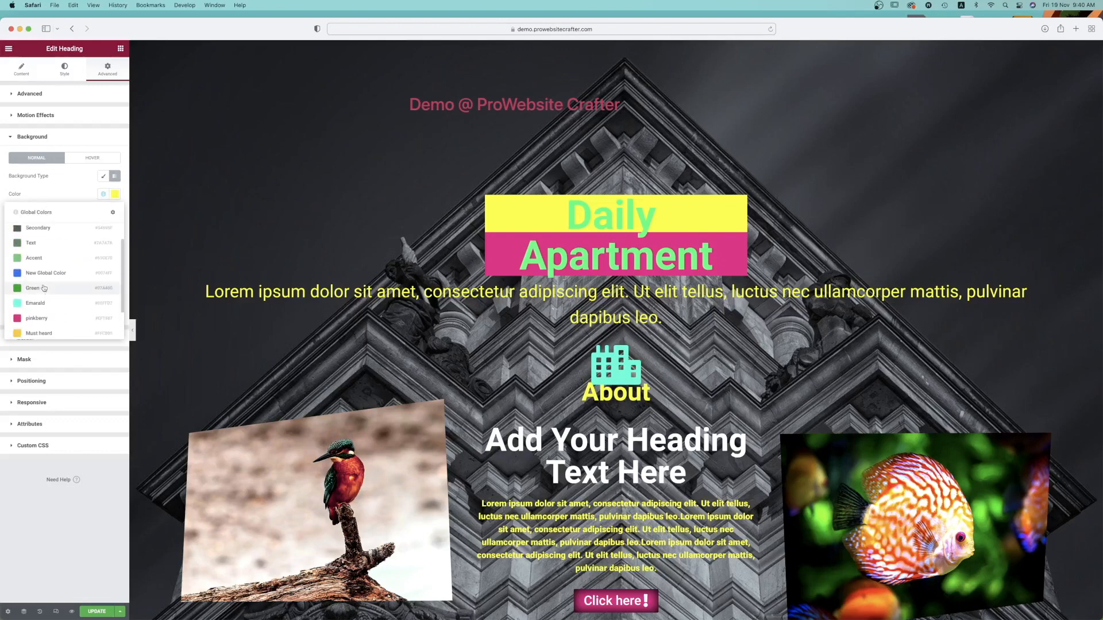
{"action": "left_click", "coordinate": [40, 274]}
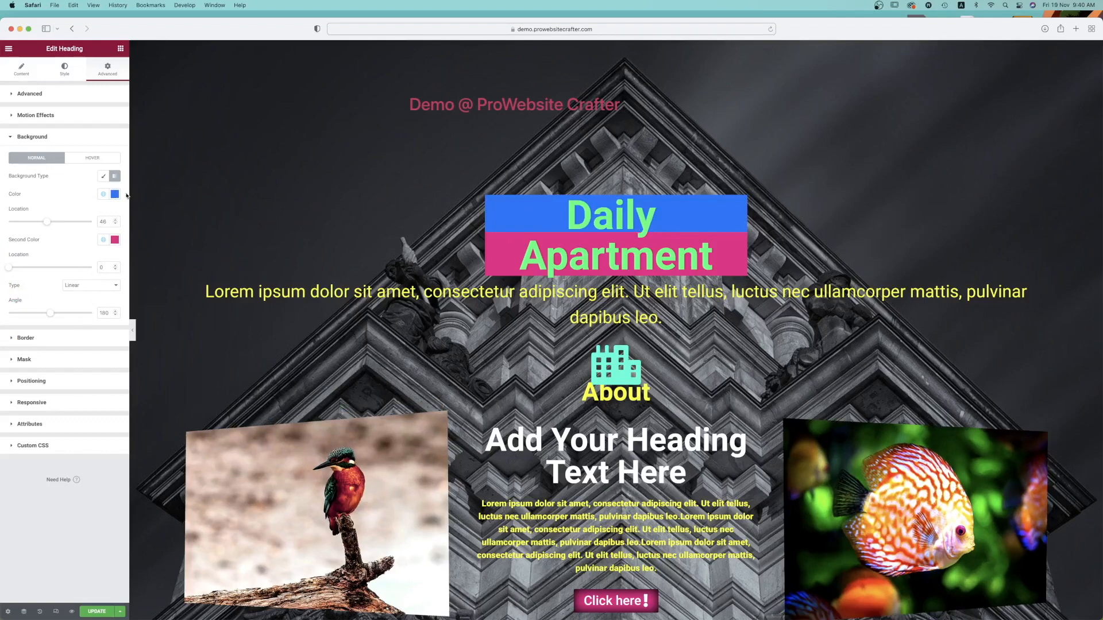
- View the heading's background hover options and set its border type to Groove
{"action": "left_click", "coordinate": [97, 158]}
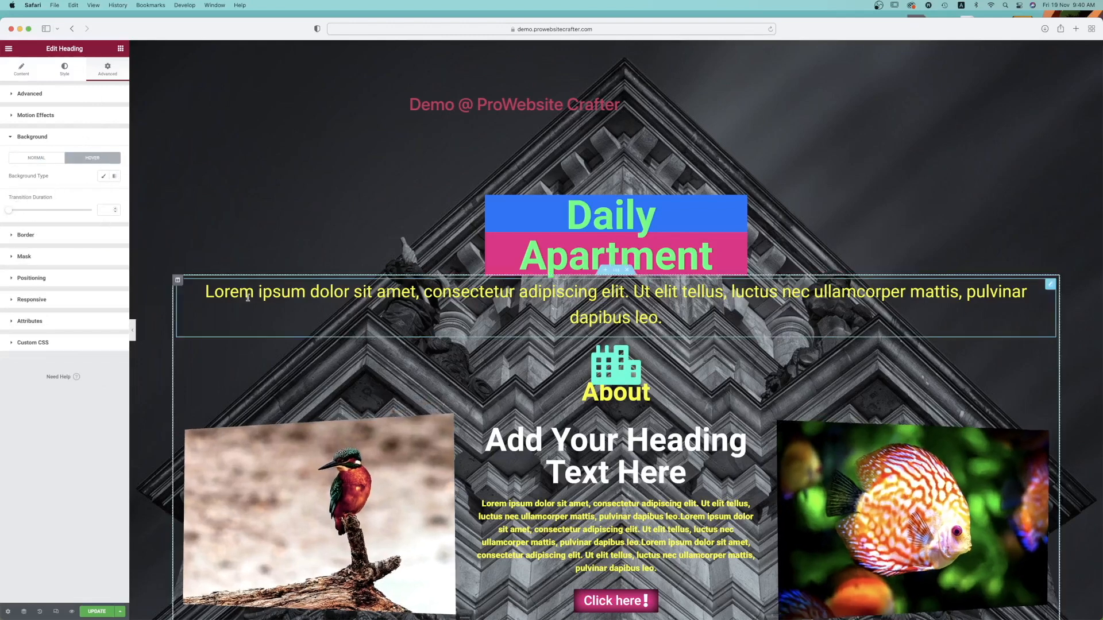
{"action": "left_click", "coordinate": [26, 235]}
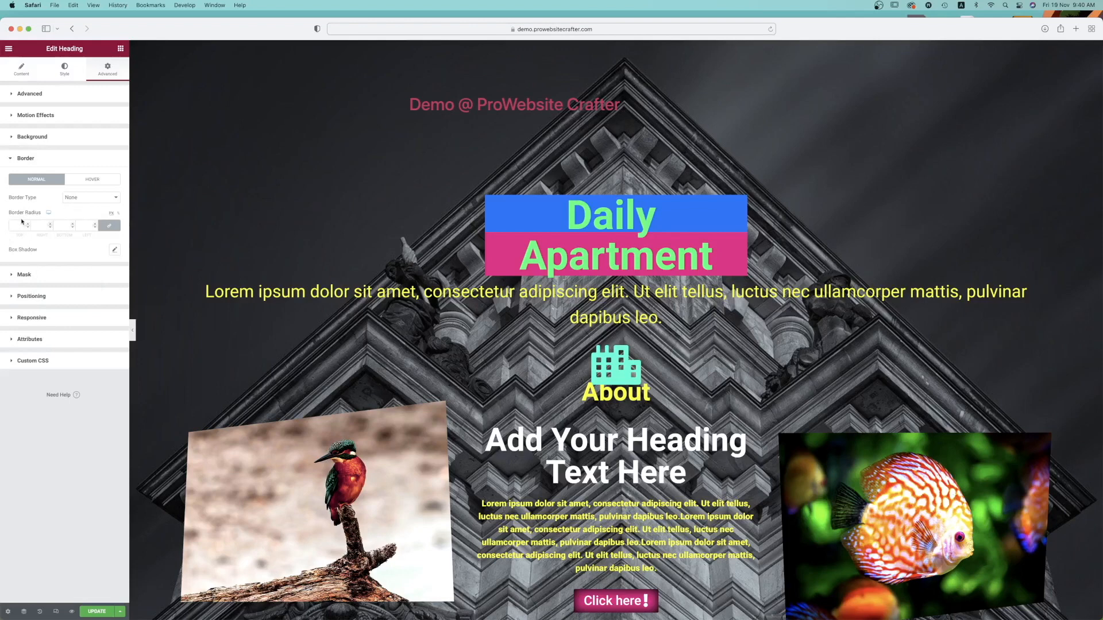
{"action": "left_click", "coordinate": [72, 201]}
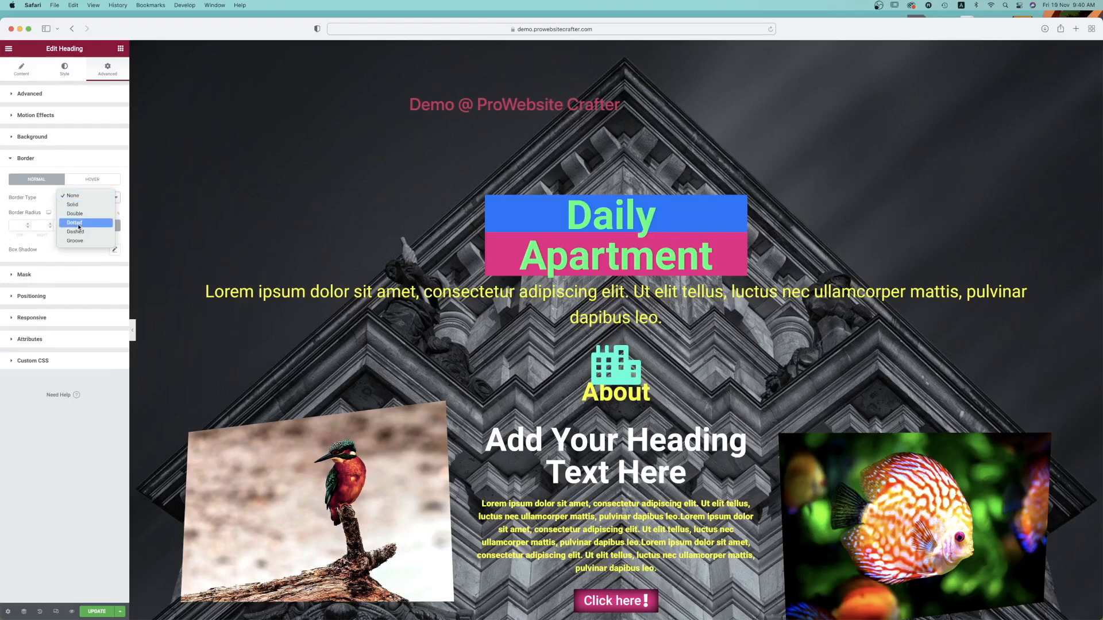
{"action": "left_click", "coordinate": [83, 241]}
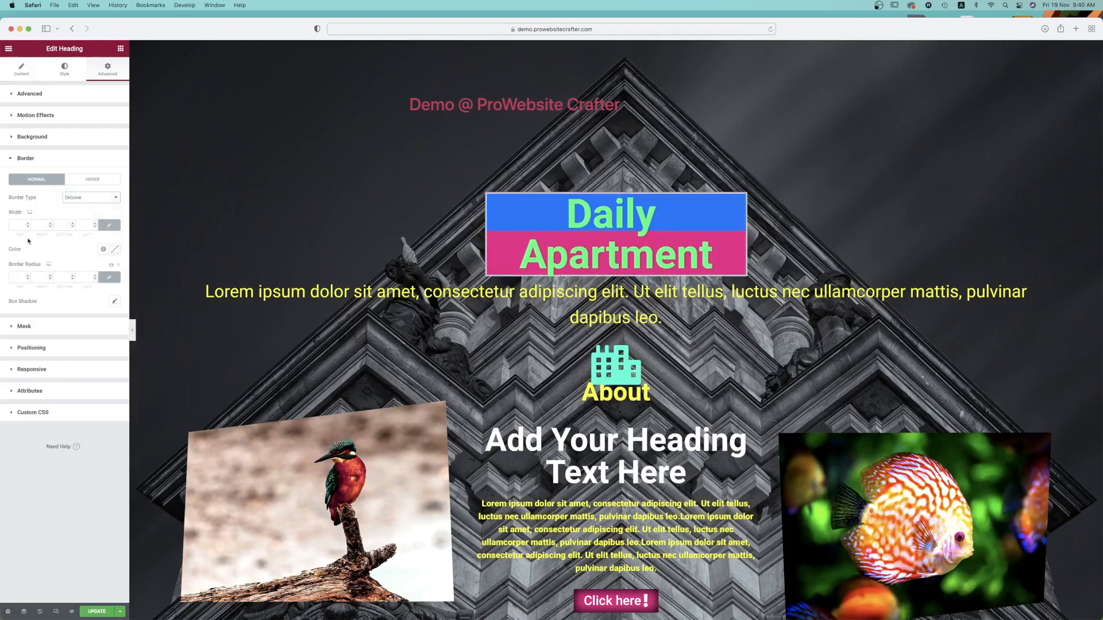
- Set the Daily Apartment heading's groove border color to sunflower yellow and its width to 10 on all sides
{"action": "left_click", "coordinate": [104, 249]}
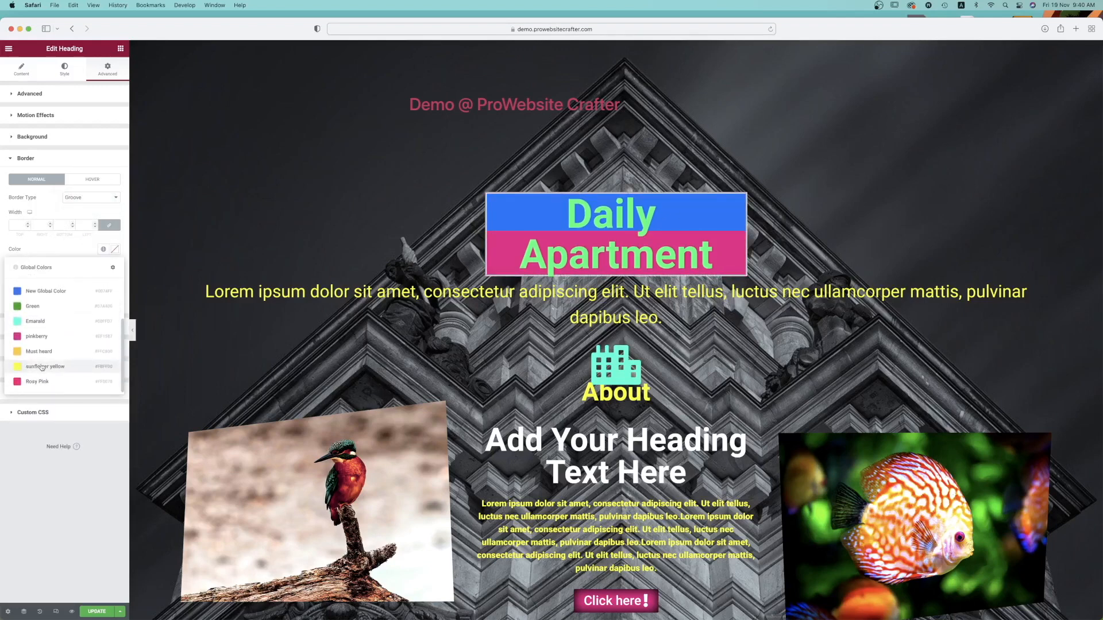
{"action": "left_click", "coordinate": [43, 365]}
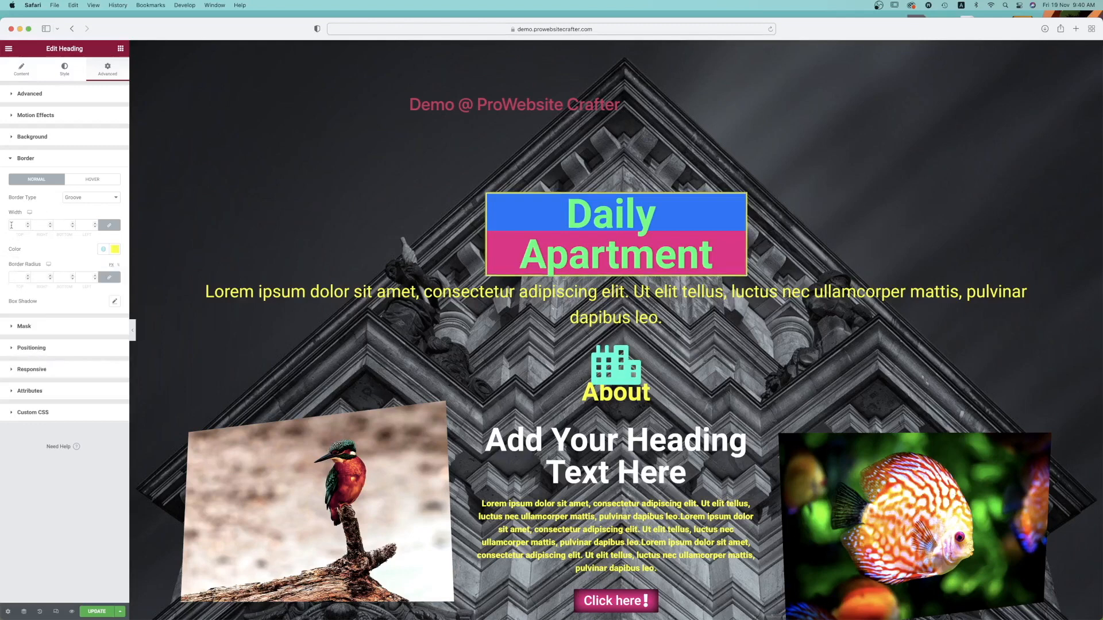
{"action": "type", "text": "10"}
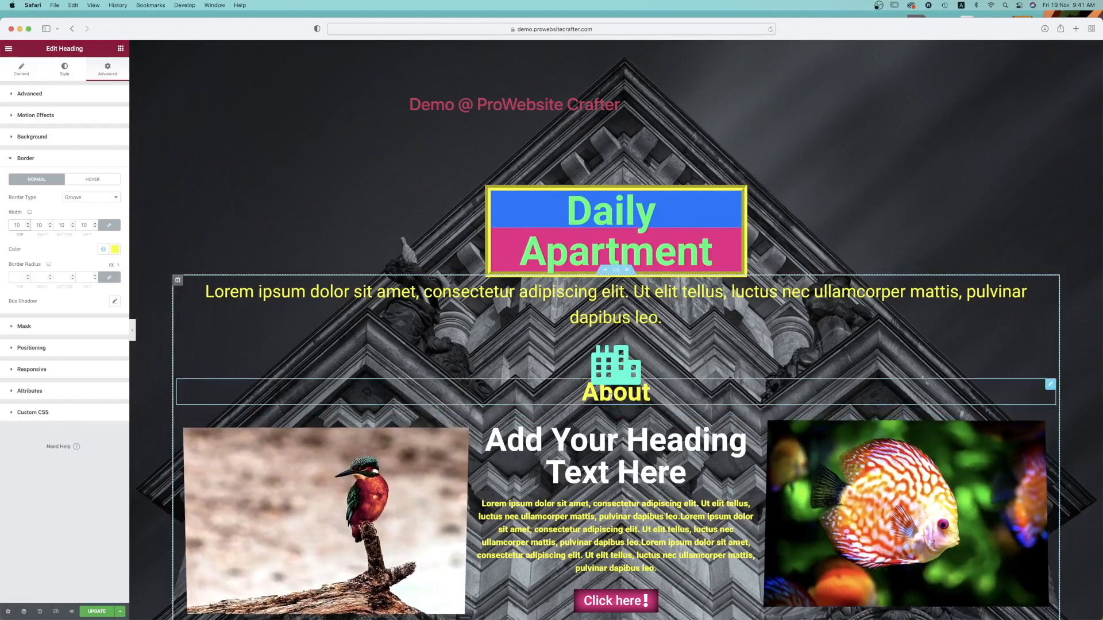
{"action": "scroll", "coordinate": [608, 396], "scroll_direction": "down", "scroll_amount": 3}
{"action": "scroll", "coordinate": [610, 395], "scroll_direction": "up", "scroll_amount": 3}
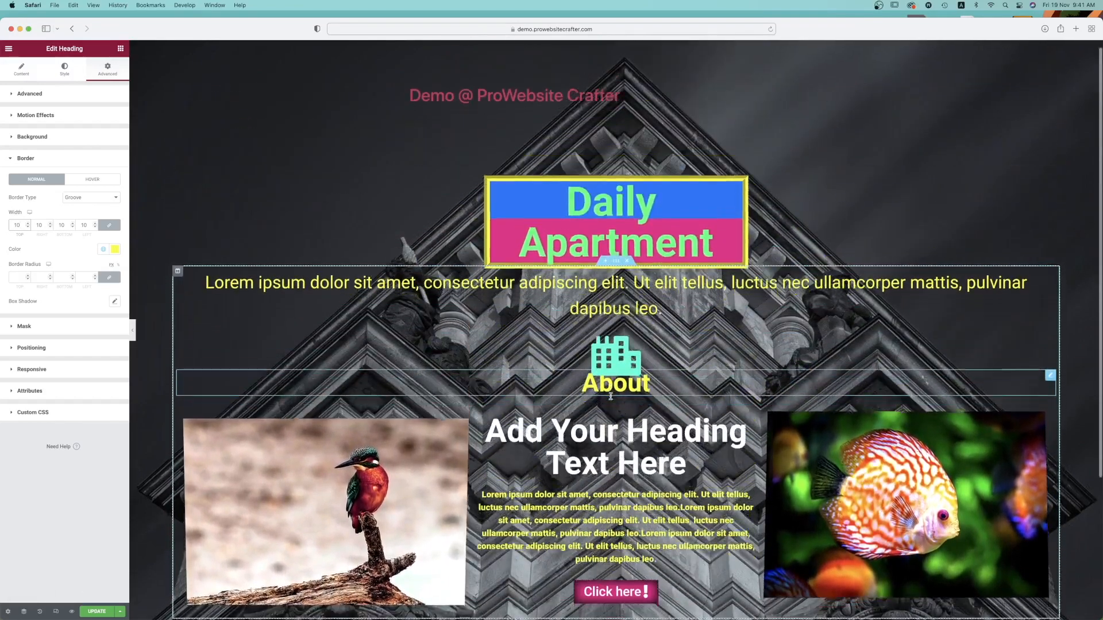
{"action": "scroll", "coordinate": [611, 396], "scroll_direction": "down", "scroll_amount": 3}
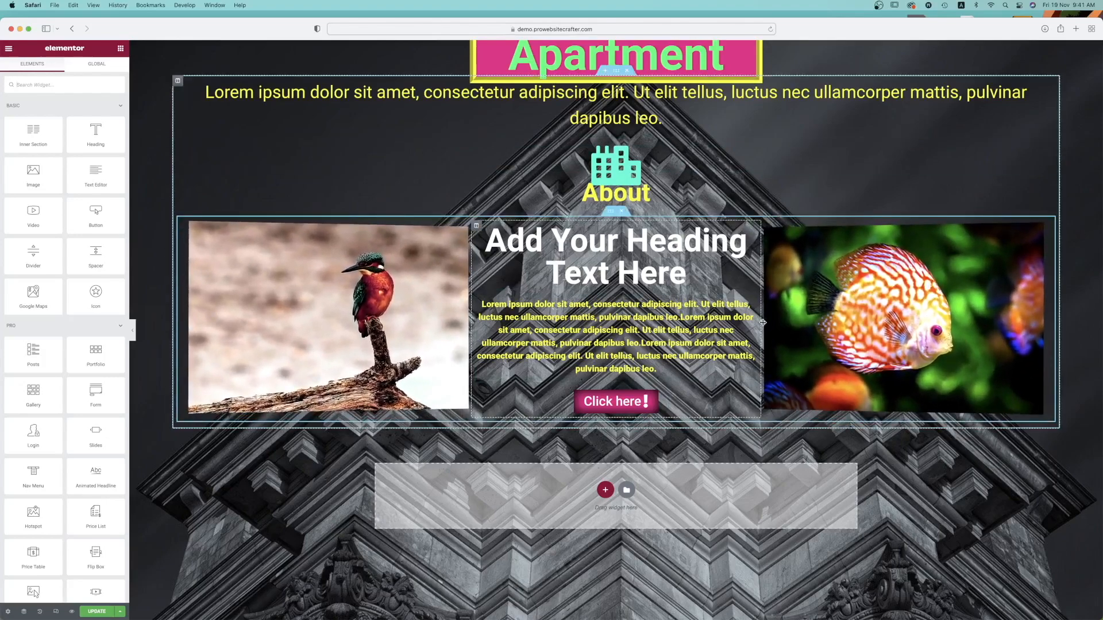
{"action": "scroll", "coordinate": [723, 155], "scroll_direction": "up", "scroll_amount": 5}
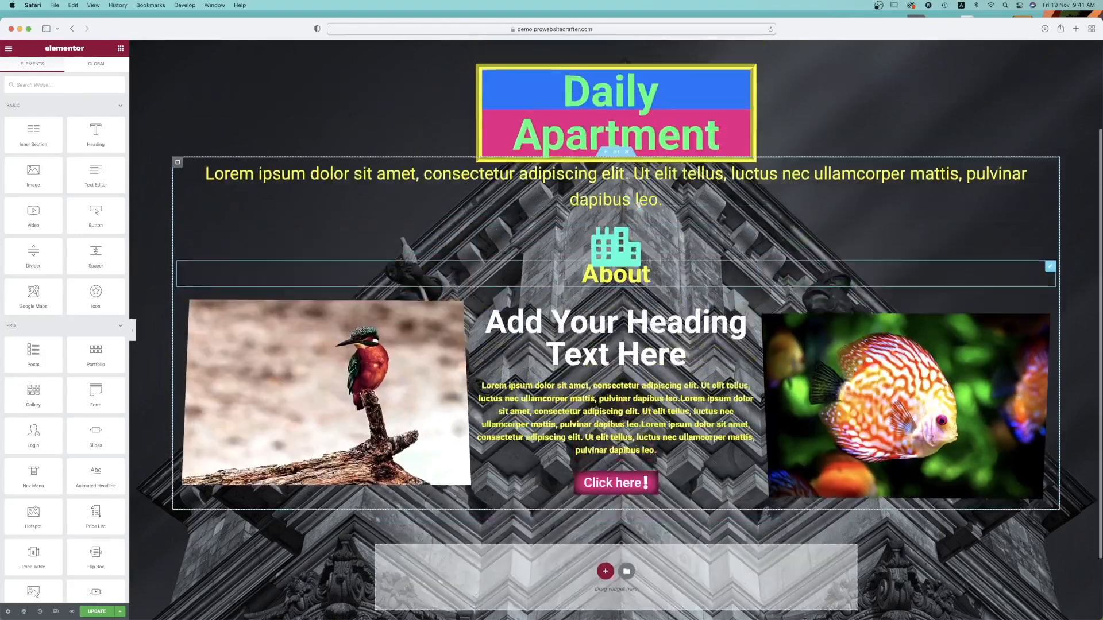
{"action": "scroll", "coordinate": [695, 109], "scroll_direction": "down", "scroll_amount": 3}
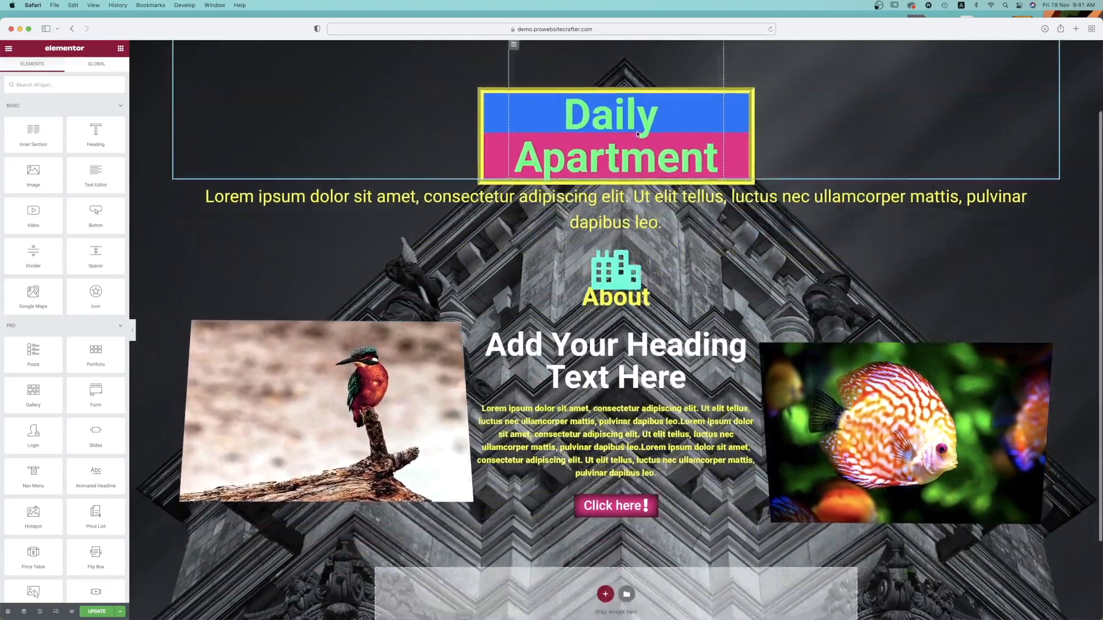
{"action": "scroll", "coordinate": [683, 228], "scroll_direction": "up", "scroll_amount": 4}
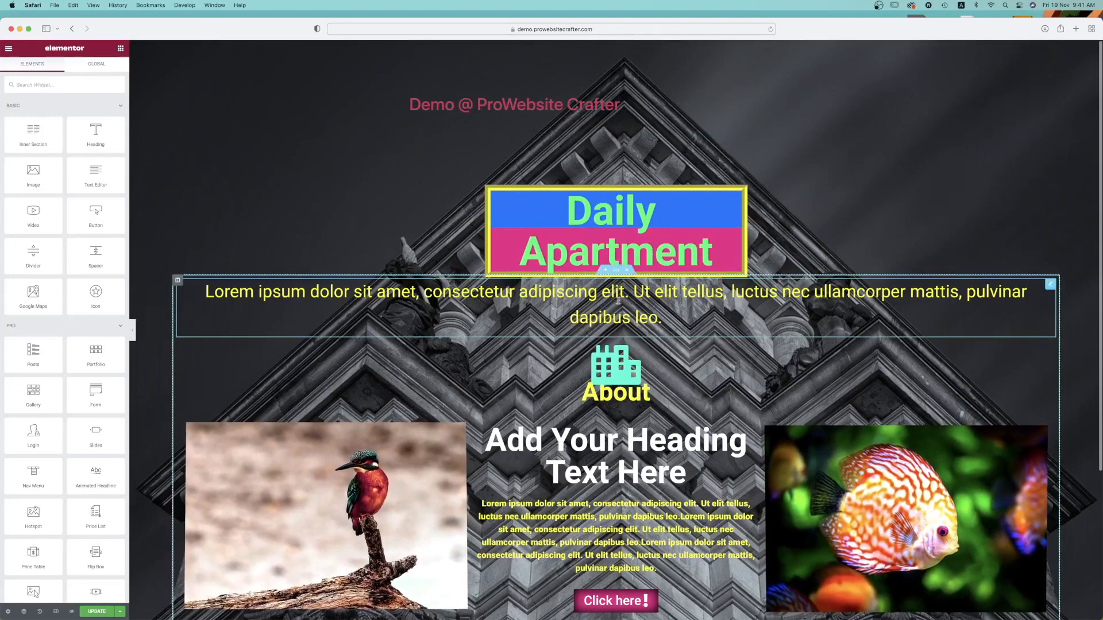
{"action": "left_click", "coordinate": [447, 264]}
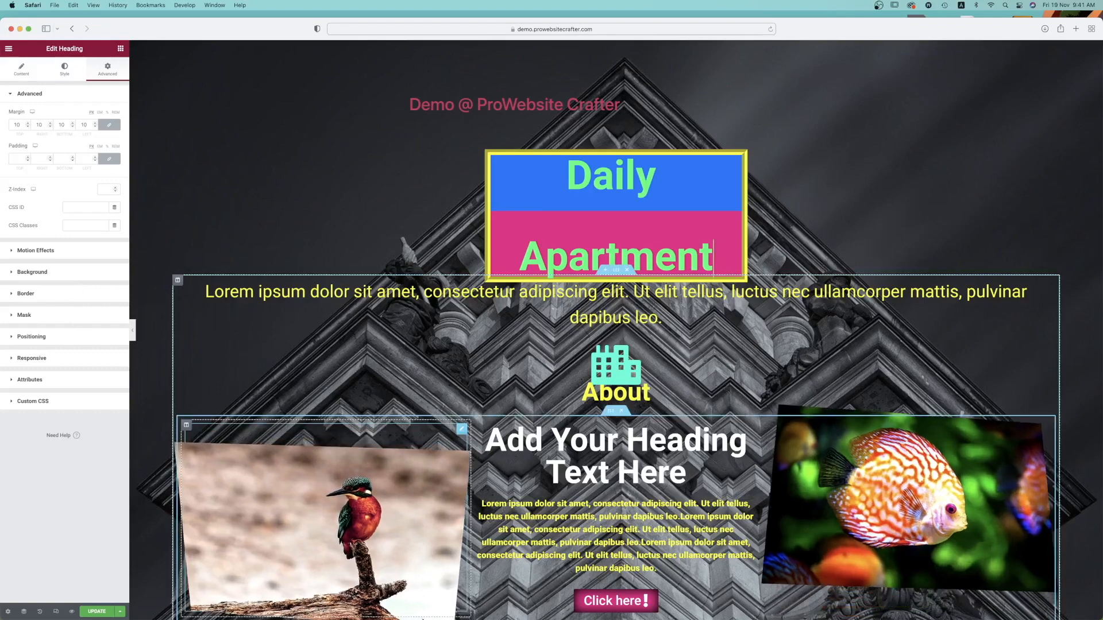
{"action": "mouse_move", "coordinate": [827, 606]}
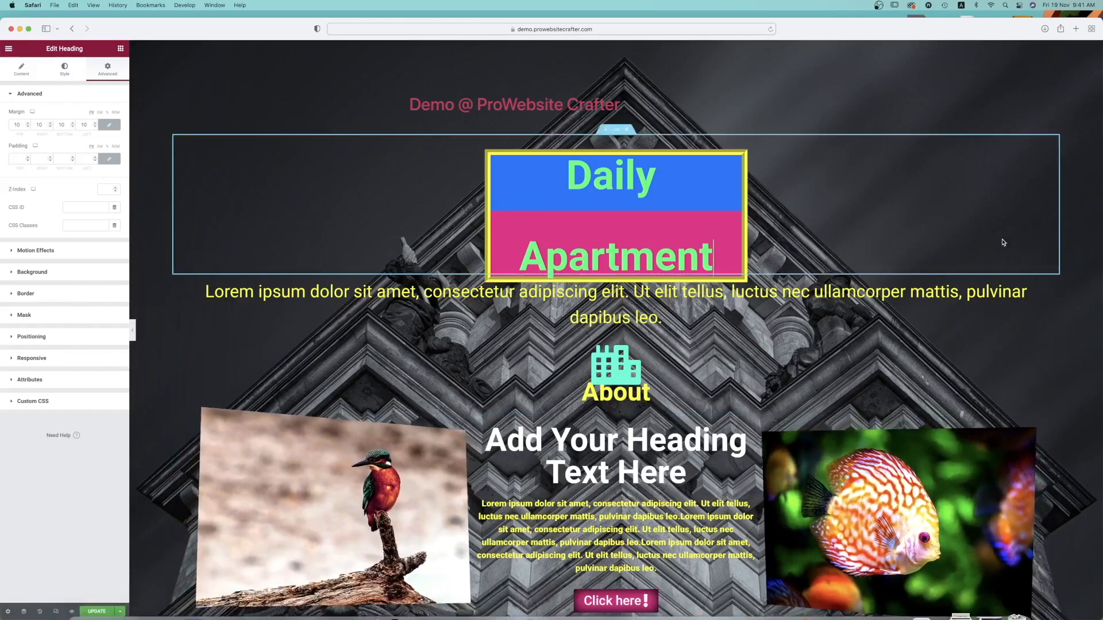
{"action": "scroll", "coordinate": [1074, 373], "scroll_direction": "down", "scroll_amount": 3}
{"action": "left_click_drag", "start_coordinate": [1044, 353], "coordinate": [1031, 352]}
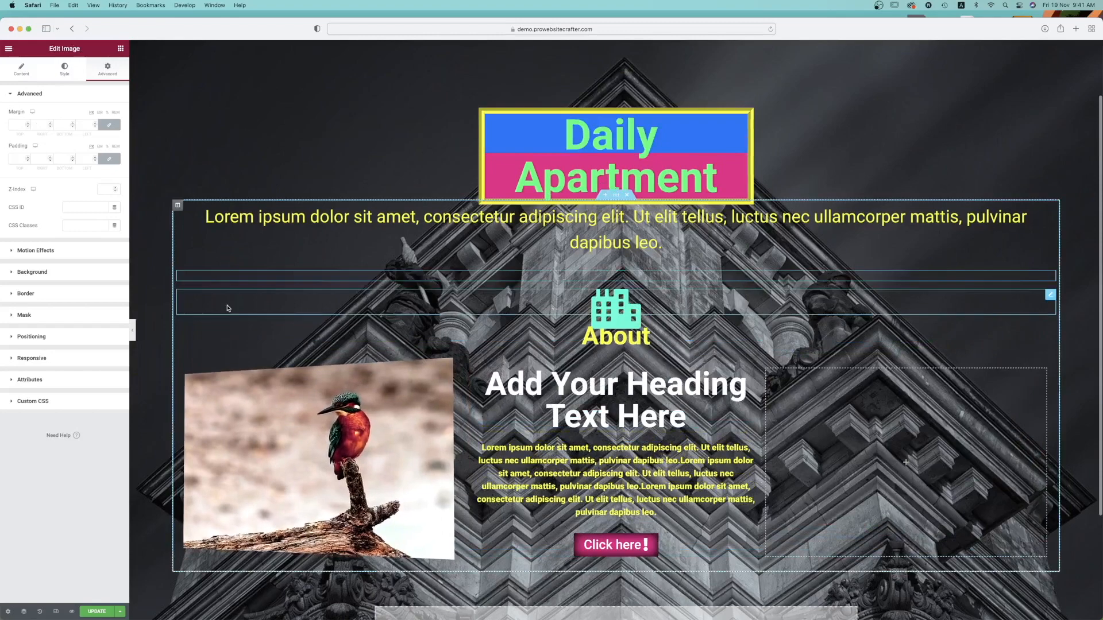
{"action": "left_click", "coordinate": [32, 315]}
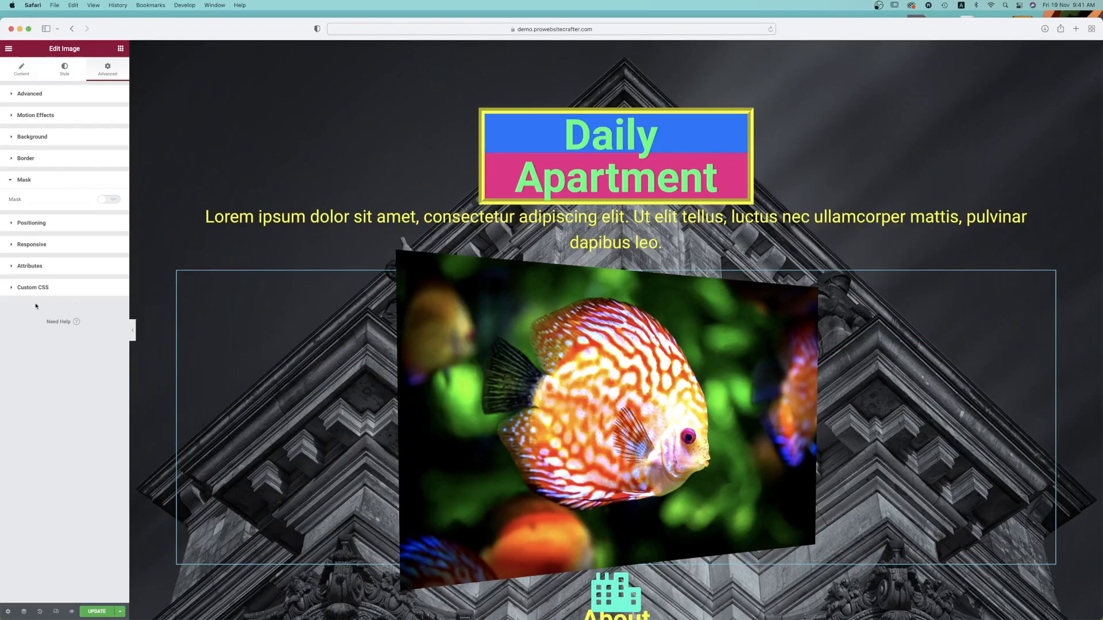
{"action": "key", "text": "Delete"}
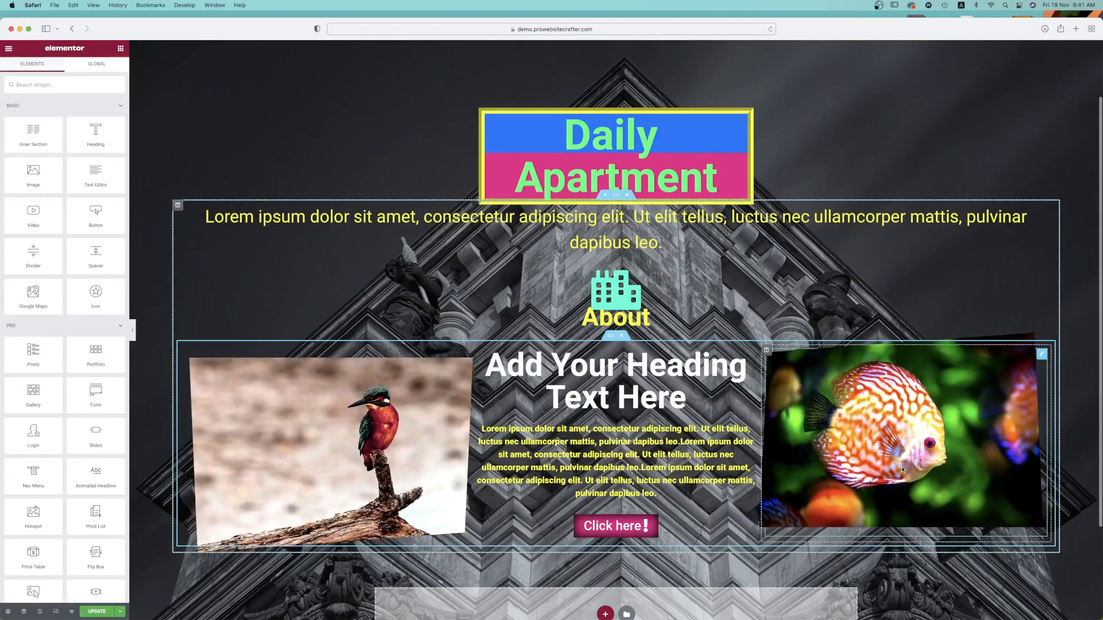
- Enable a mask with the Circle shape on the fish image
{"action": "left_click", "coordinate": [902, 470]}
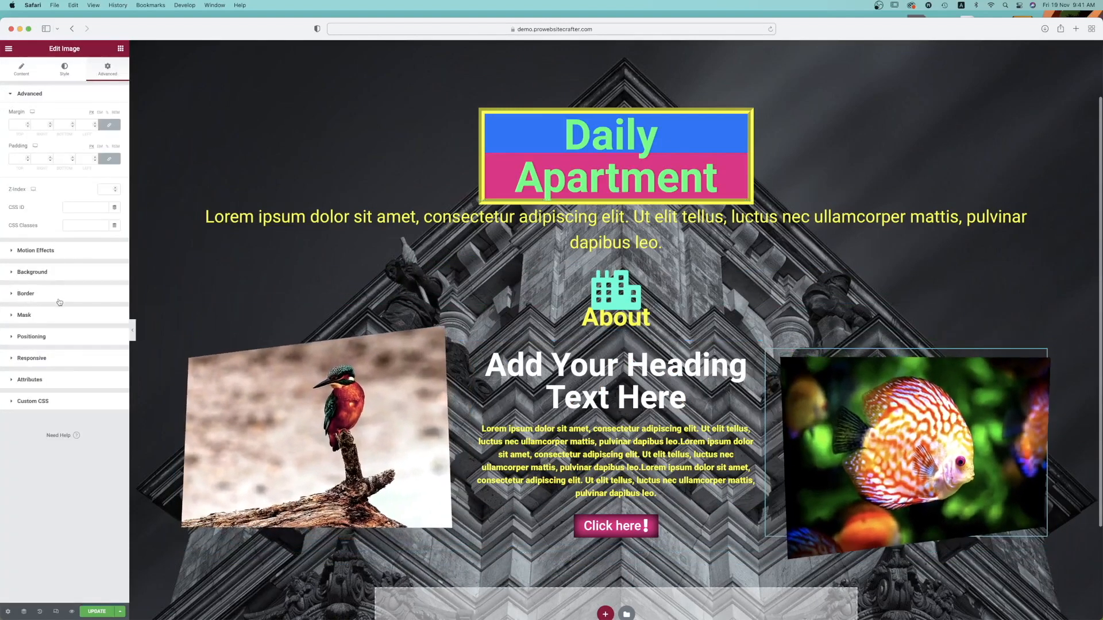
{"action": "left_click", "coordinate": [29, 317]}
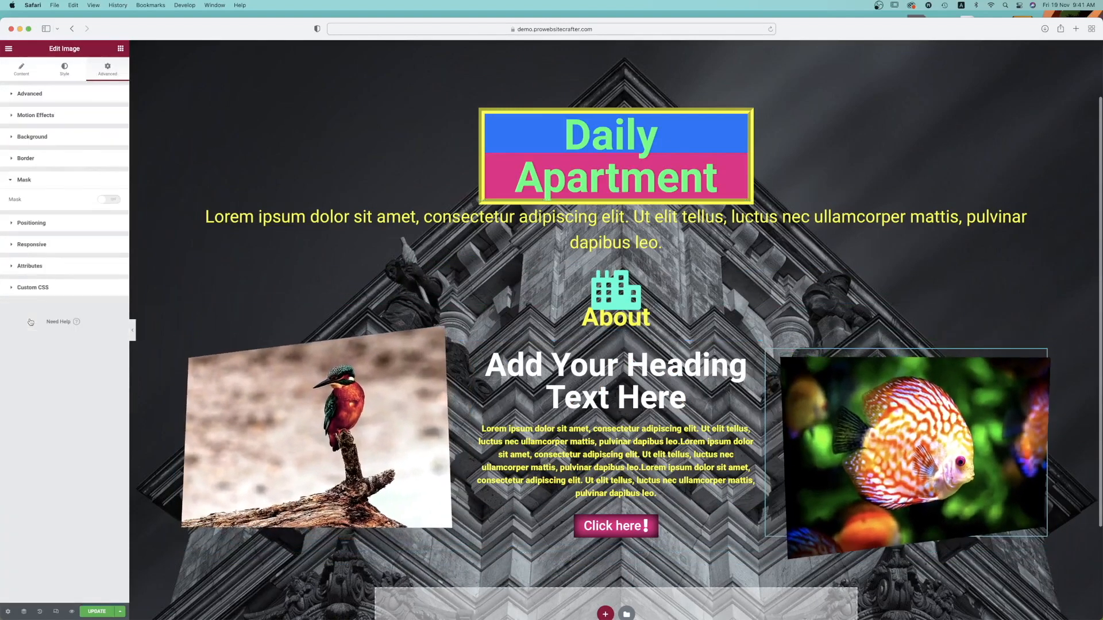
{"action": "left_click", "coordinate": [102, 201]}
{"action": "left_click", "coordinate": [95, 217]}
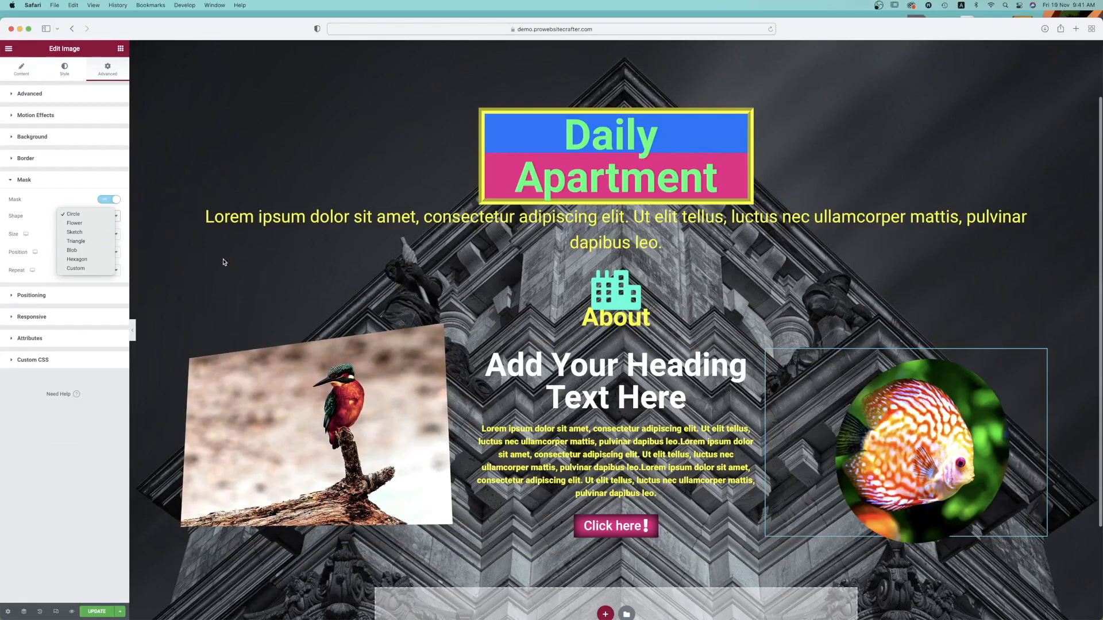
{"action": "left_click", "coordinate": [1, 294]}
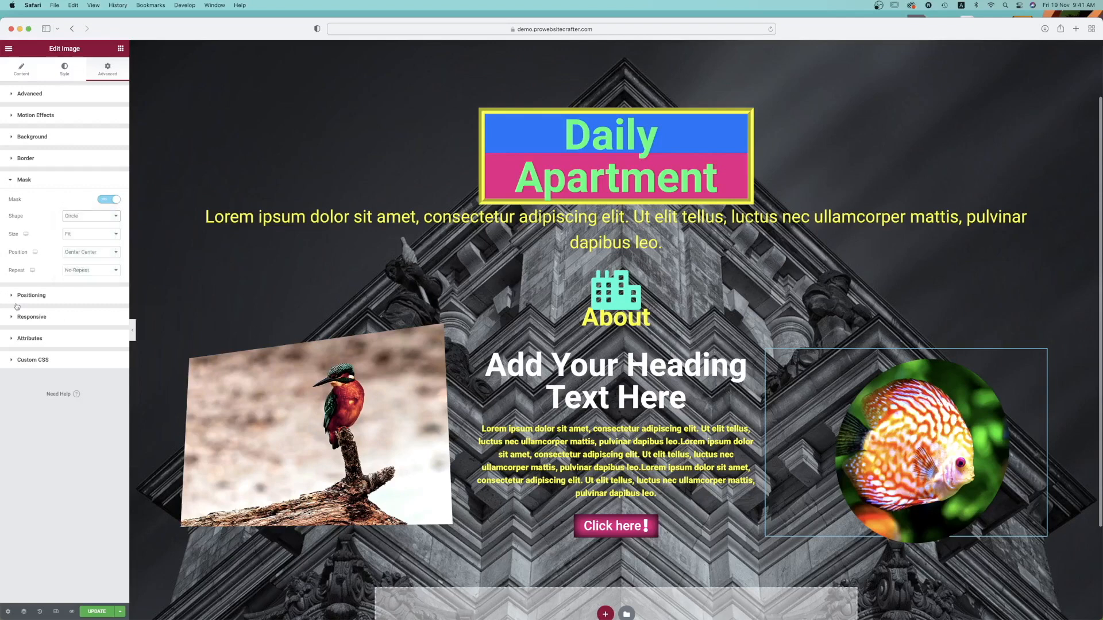
- Set the fish image's mask position to Custom with X position 27, and try several Y positions
{"action": "left_click", "coordinate": [73, 255]}
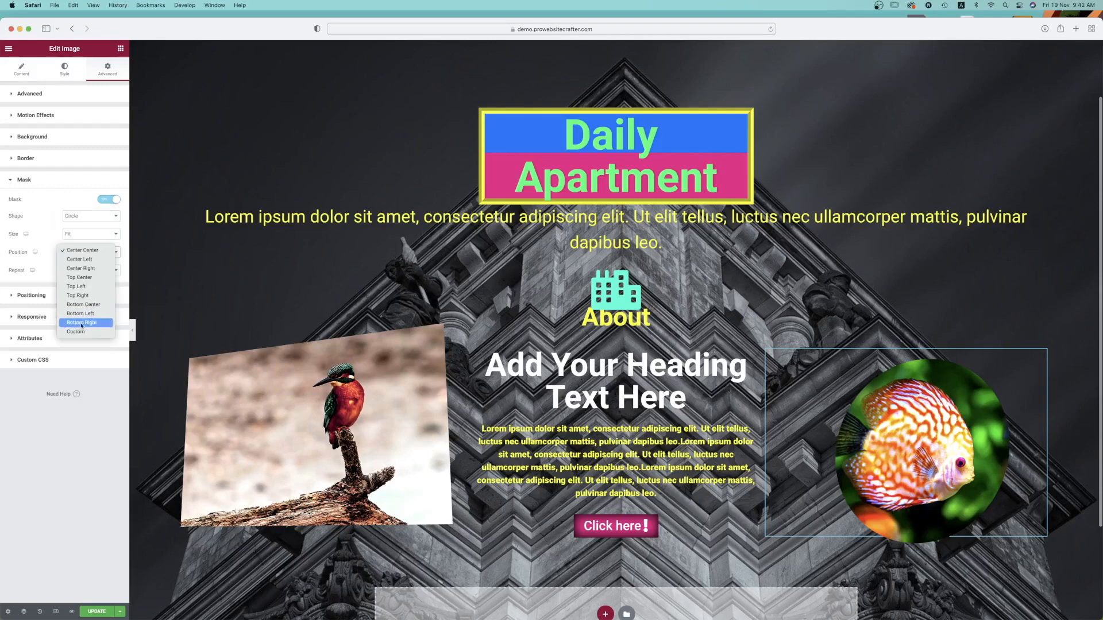
{"action": "left_click", "coordinate": [80, 321]}
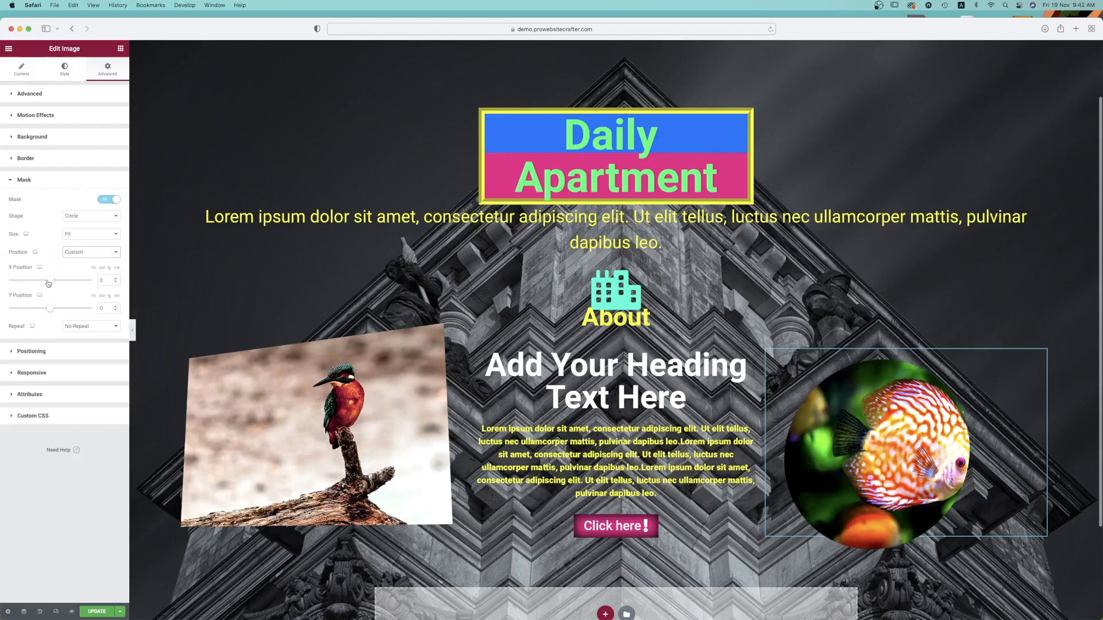
{"action": "left_click_drag", "start_coordinate": [48, 282], "coordinate": [86, 309]}
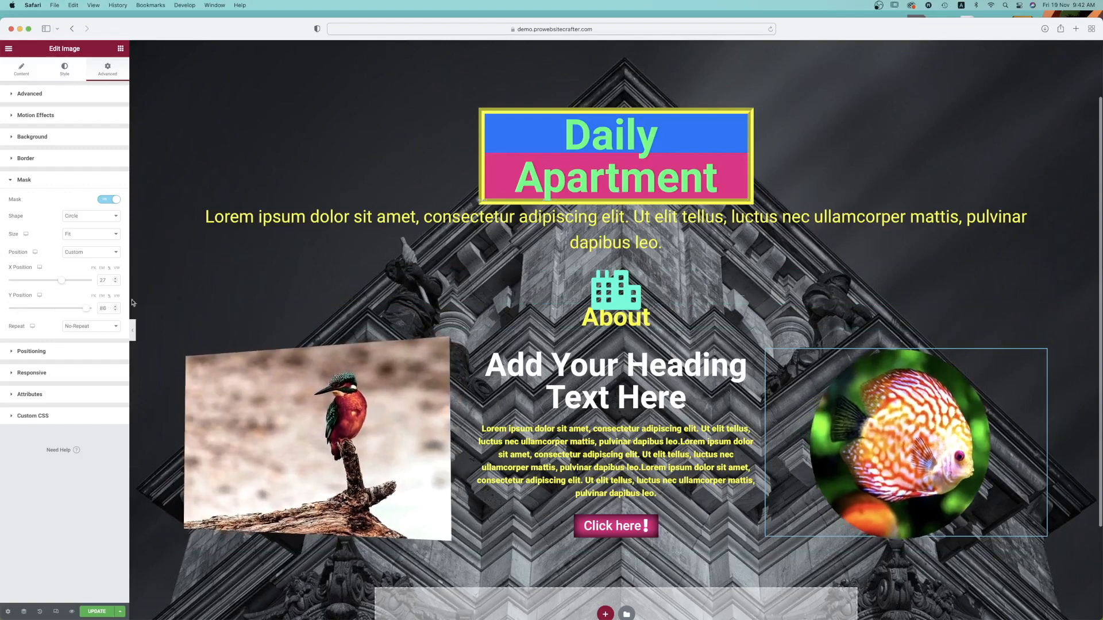
{"action": "left_click", "coordinate": [24, 312]}
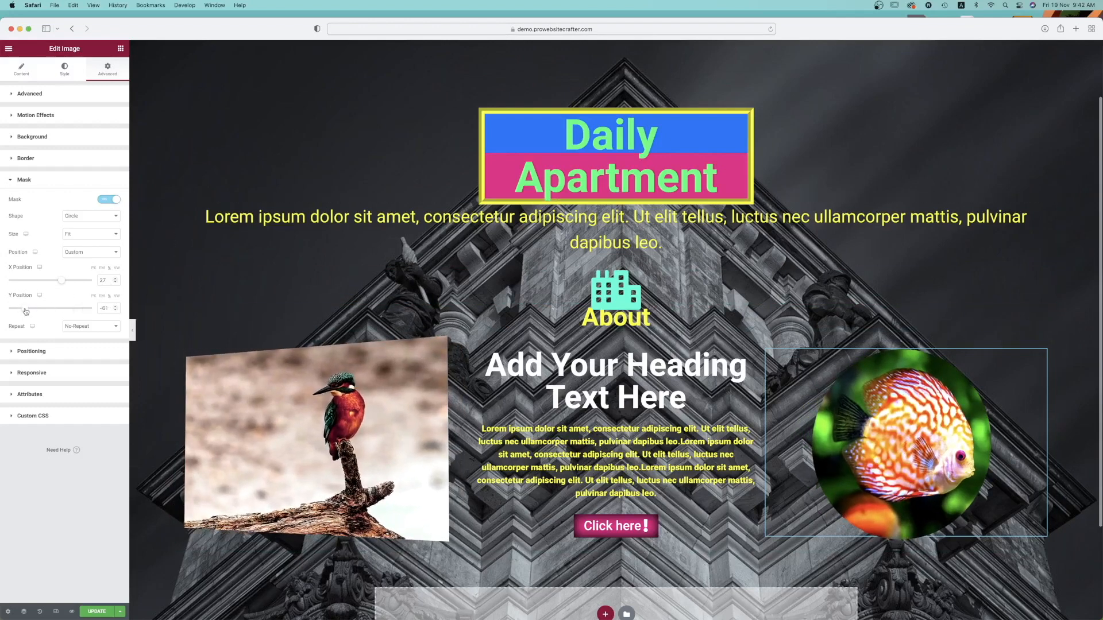
{"action": "left_click_drag", "start_coordinate": [74, 310], "coordinate": [113, 312]}
{"action": "left_click", "coordinate": [81, 293]}
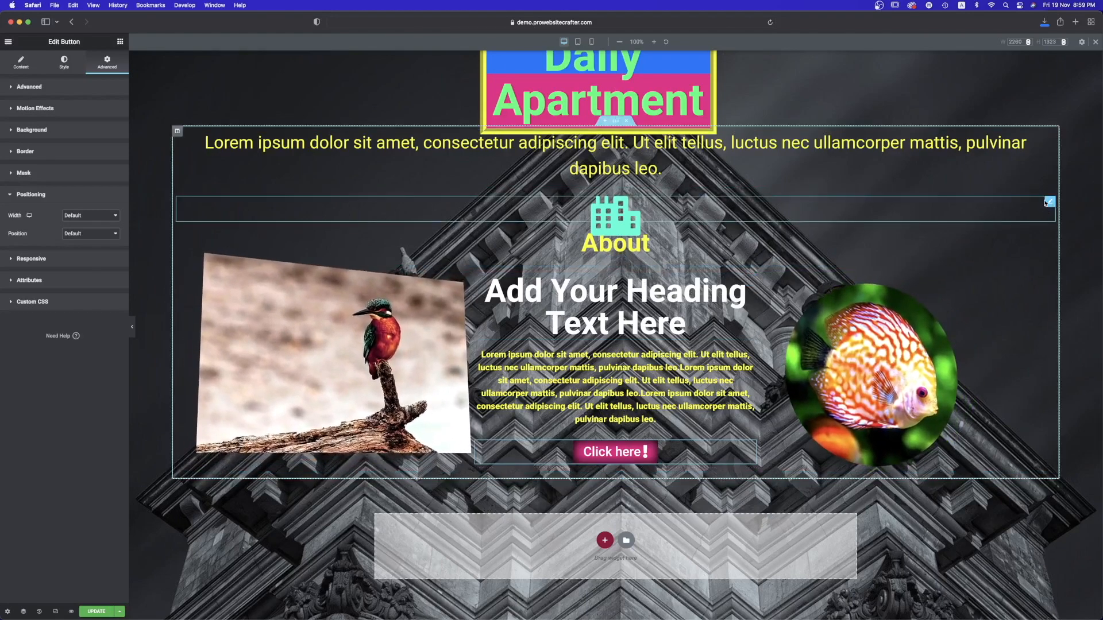
- Move the building icon below the Click here button and try Full Width (100%) and Inline (auto) as the button's width
{"action": "left_click_drag", "start_coordinate": [1045, 202], "coordinate": [615, 426]}
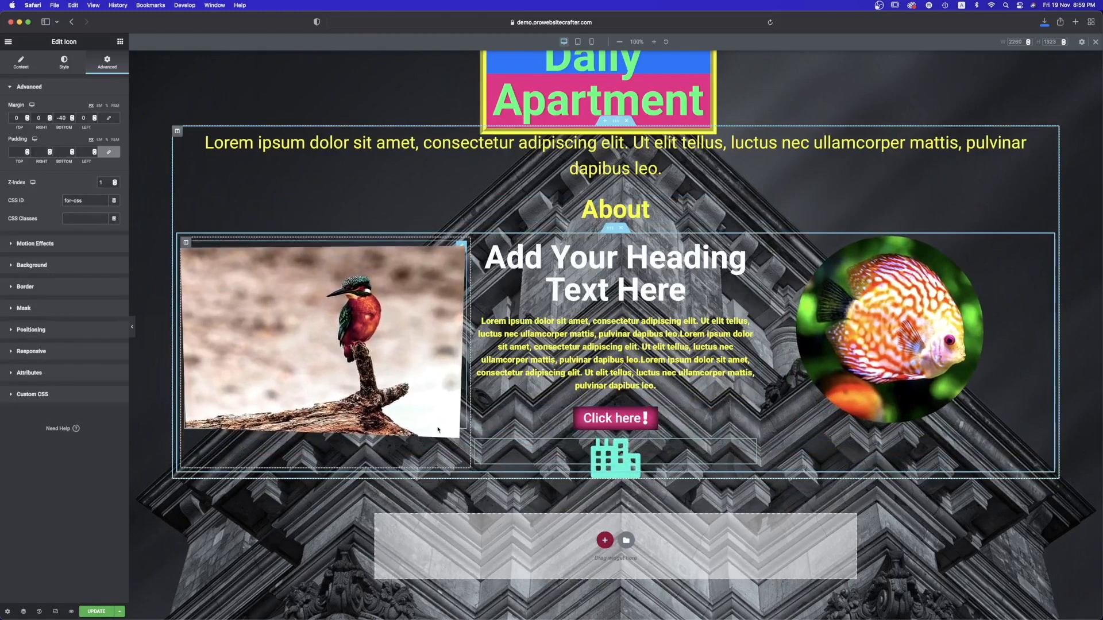
{"action": "left_click", "coordinate": [629, 428]}
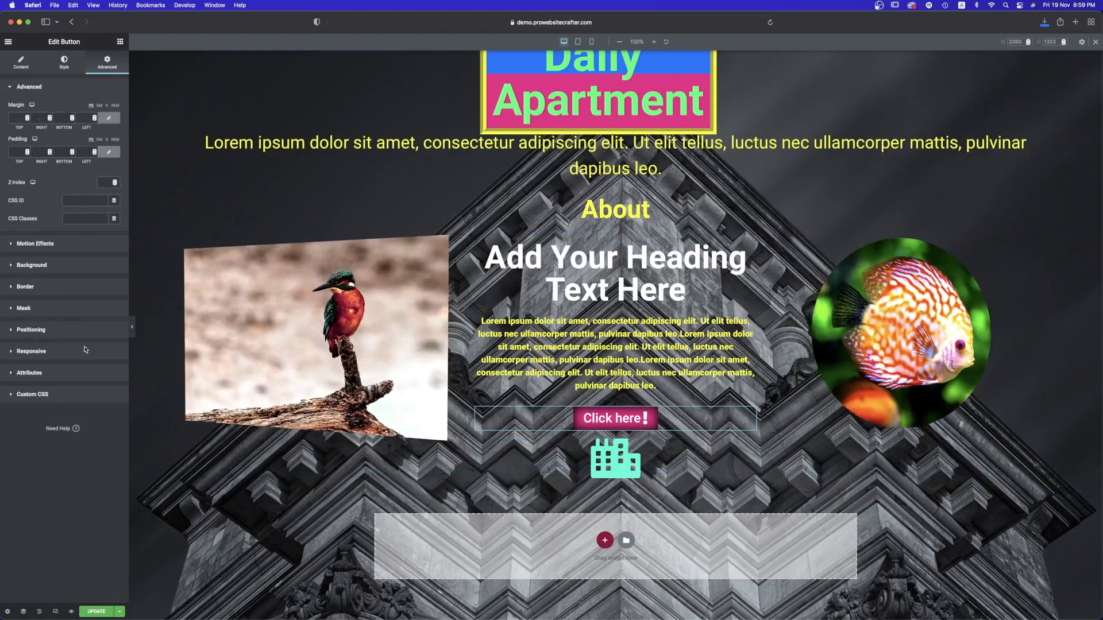
{"action": "left_click", "coordinate": [73, 326]}
{"action": "left_click", "coordinate": [79, 216]}
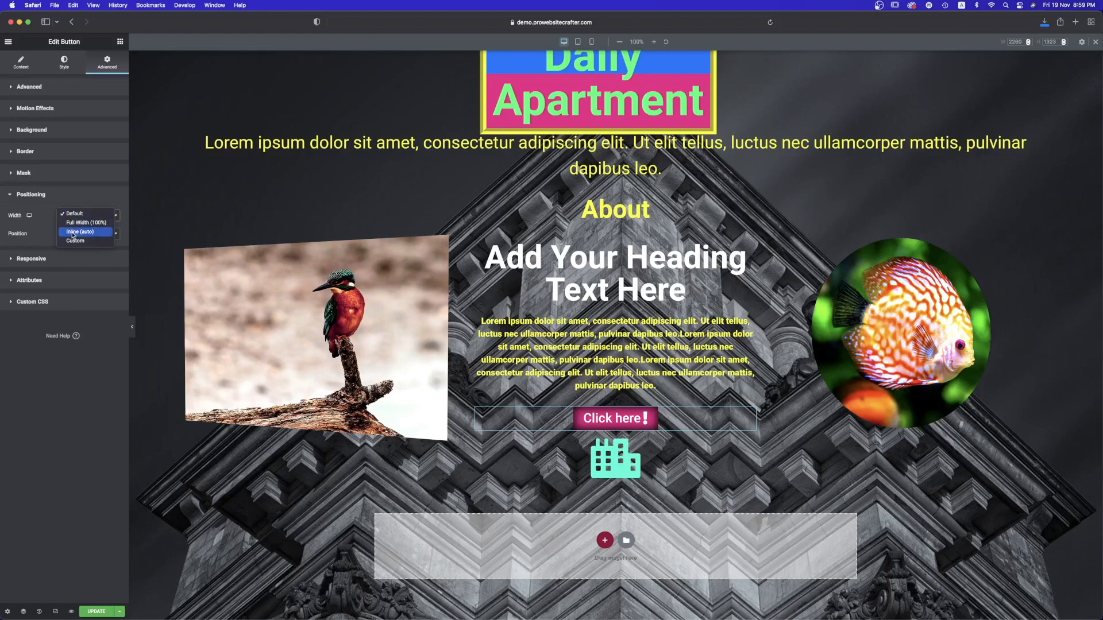
{"action": "left_click", "coordinate": [80, 223]}
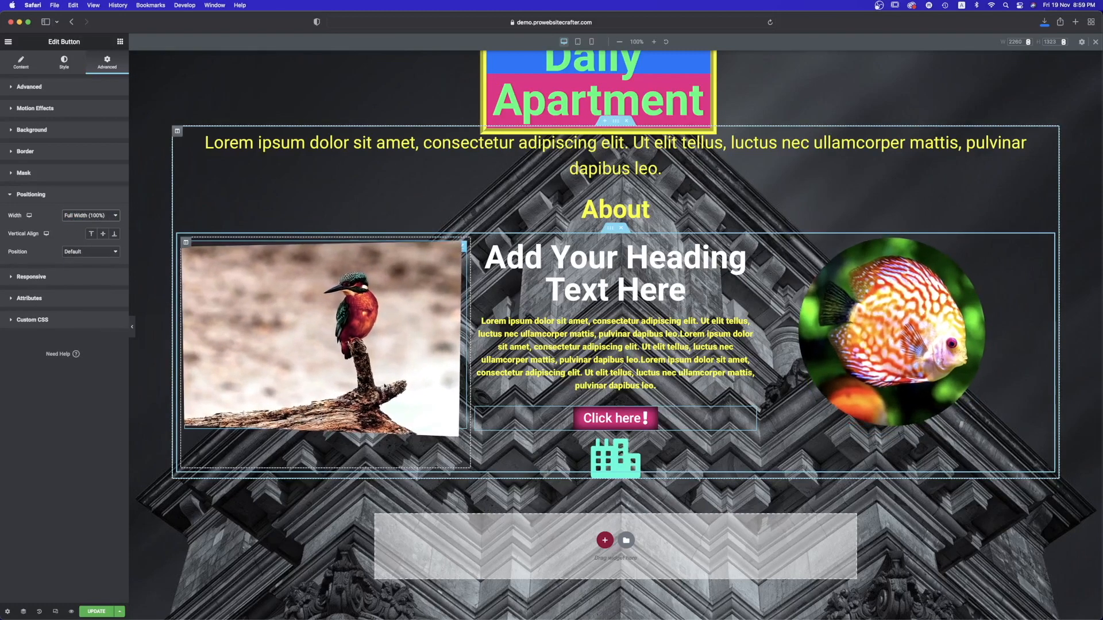
{"action": "left_click", "coordinate": [92, 217]}
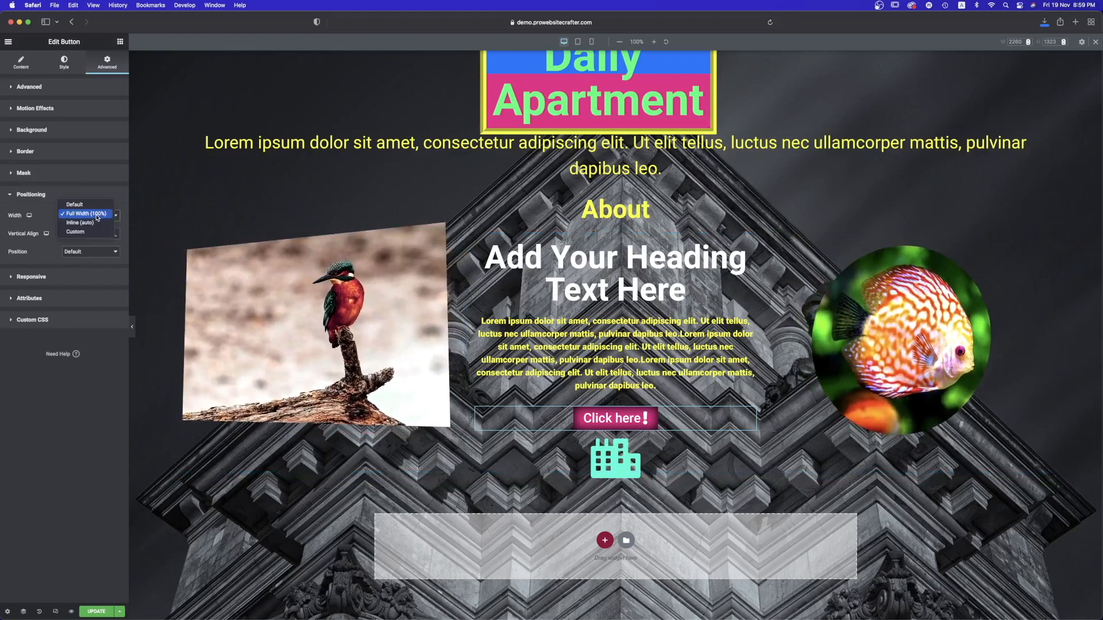
{"action": "left_click", "coordinate": [95, 225]}
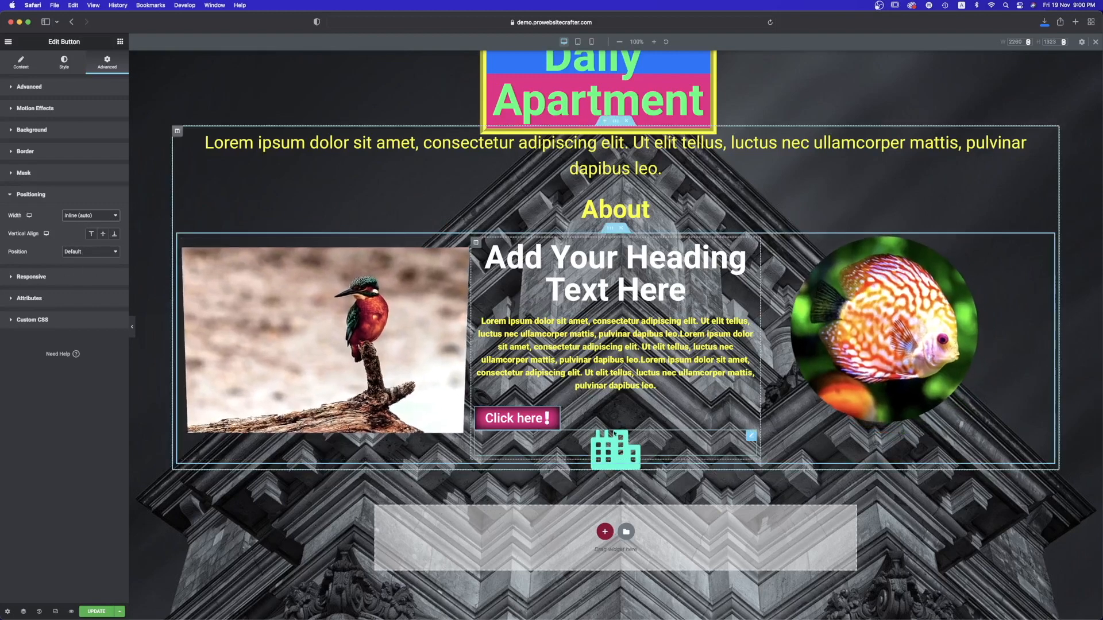
- Give the Click here button a custom width, trying 50 px and settling on 50%
{"action": "left_click", "coordinate": [86, 218]}
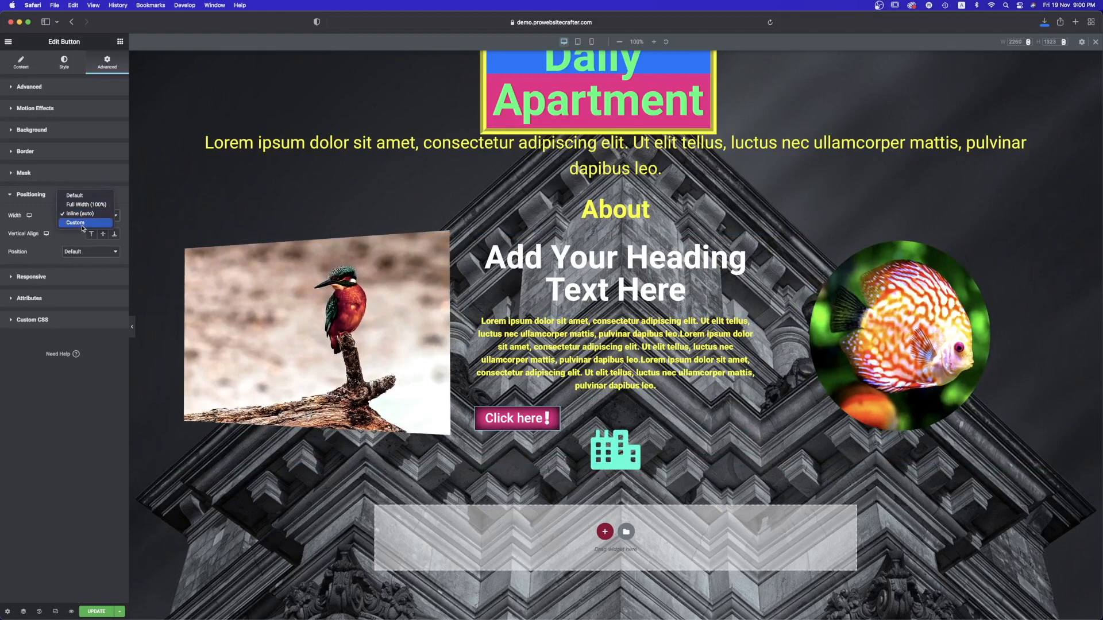
{"action": "left_click", "coordinate": [82, 226]}
{"action": "left_click", "coordinate": [86, 216]}
{"action": "left_click", "coordinate": [87, 220]}
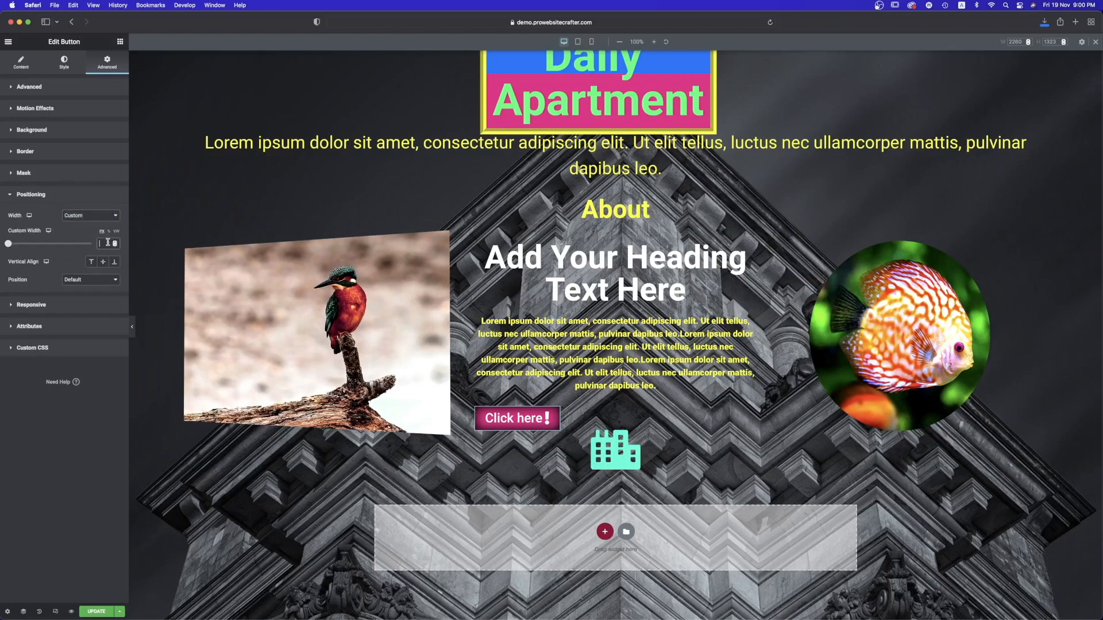
{"action": "type", "text": "50"}
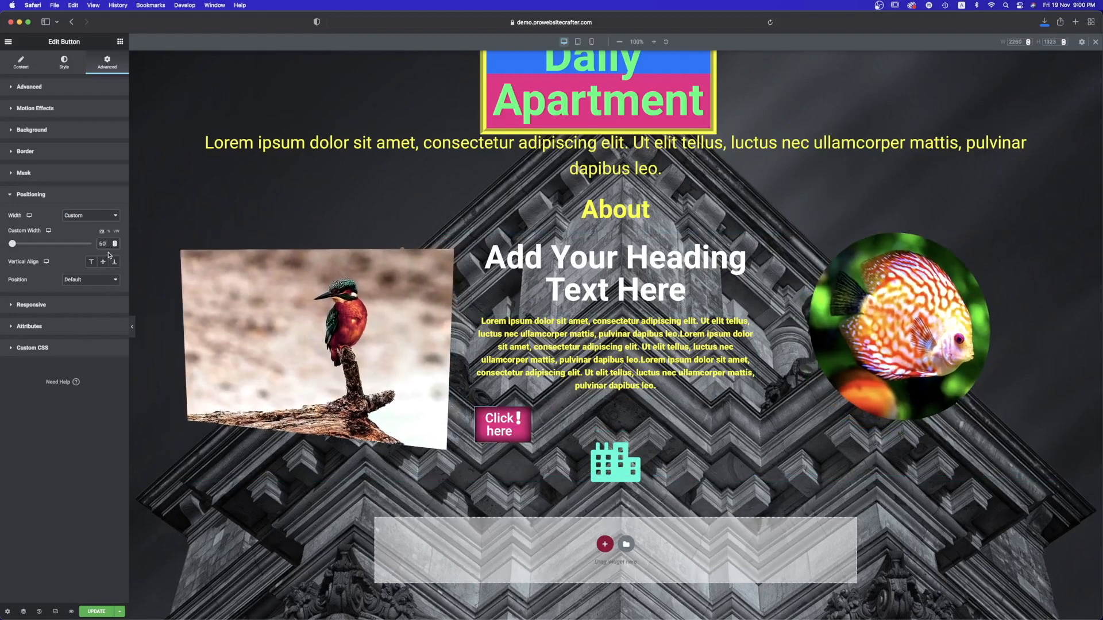
{"action": "left_click", "coordinate": [108, 231]}
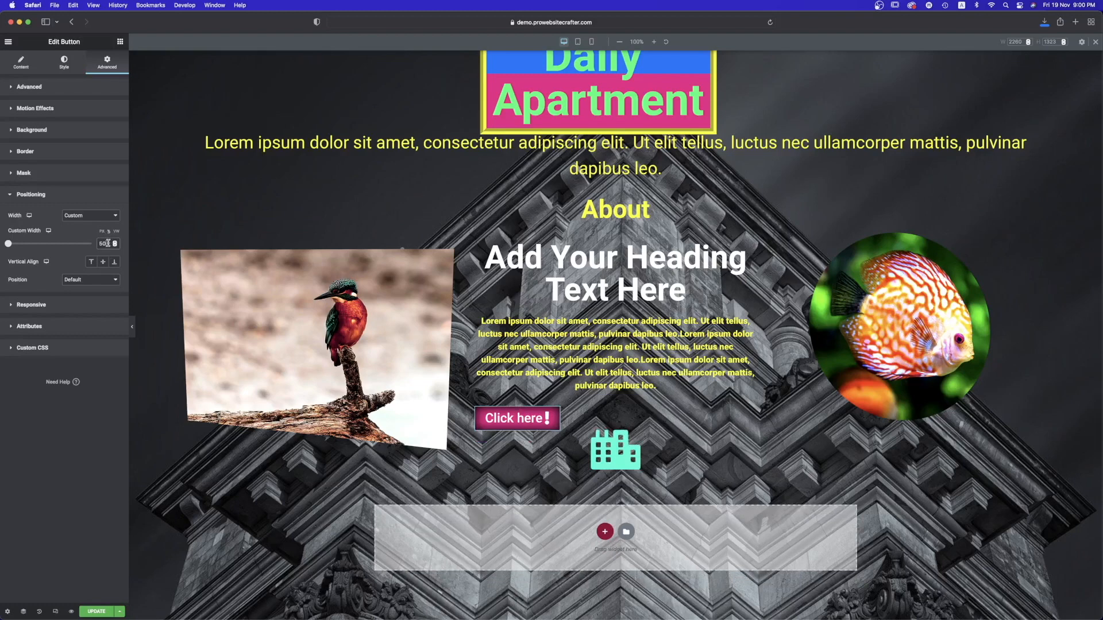
{"action": "key", "text": "BackSpace"}
{"action": "type", "text": "0"}
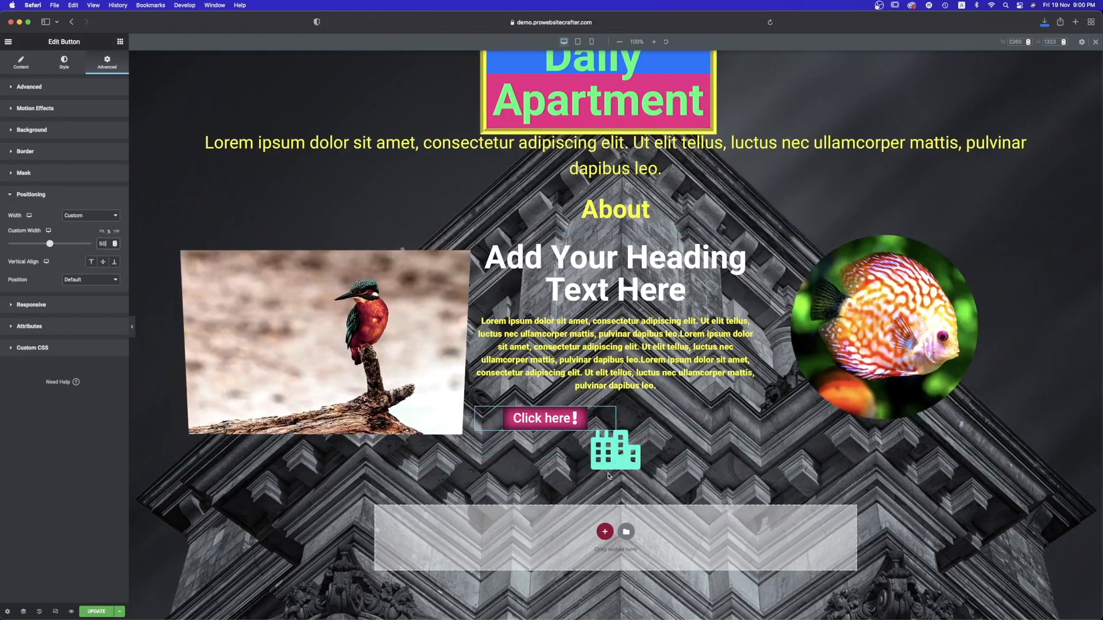
- Leave the building icon's position at Default and set its width to Inline (auto)
{"action": "left_click", "coordinate": [721, 437]}
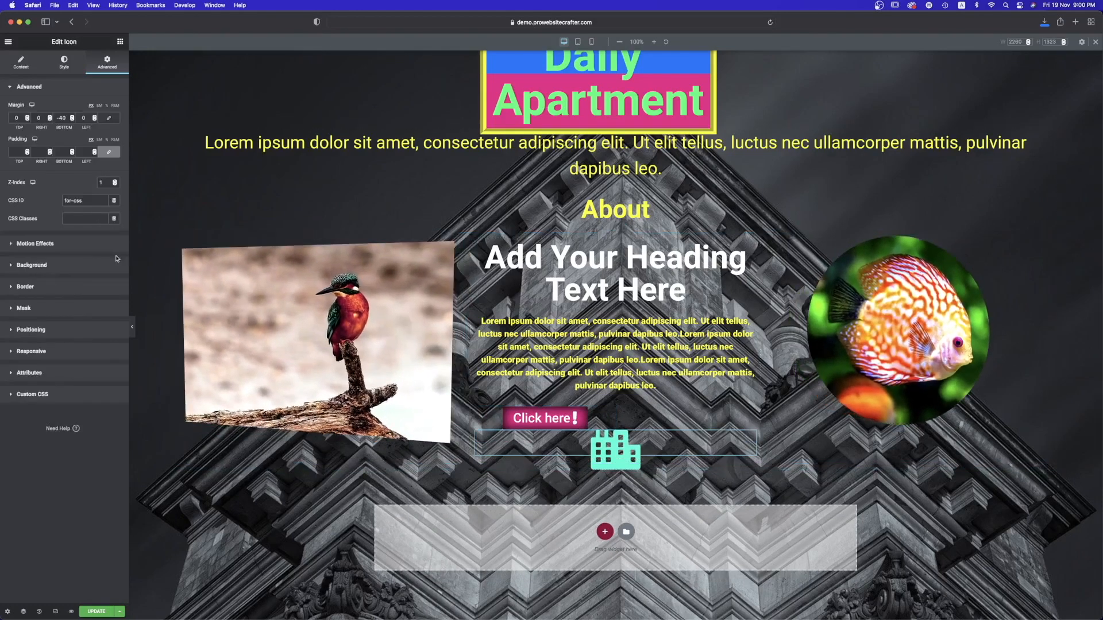
{"action": "left_click", "coordinate": [40, 328]}
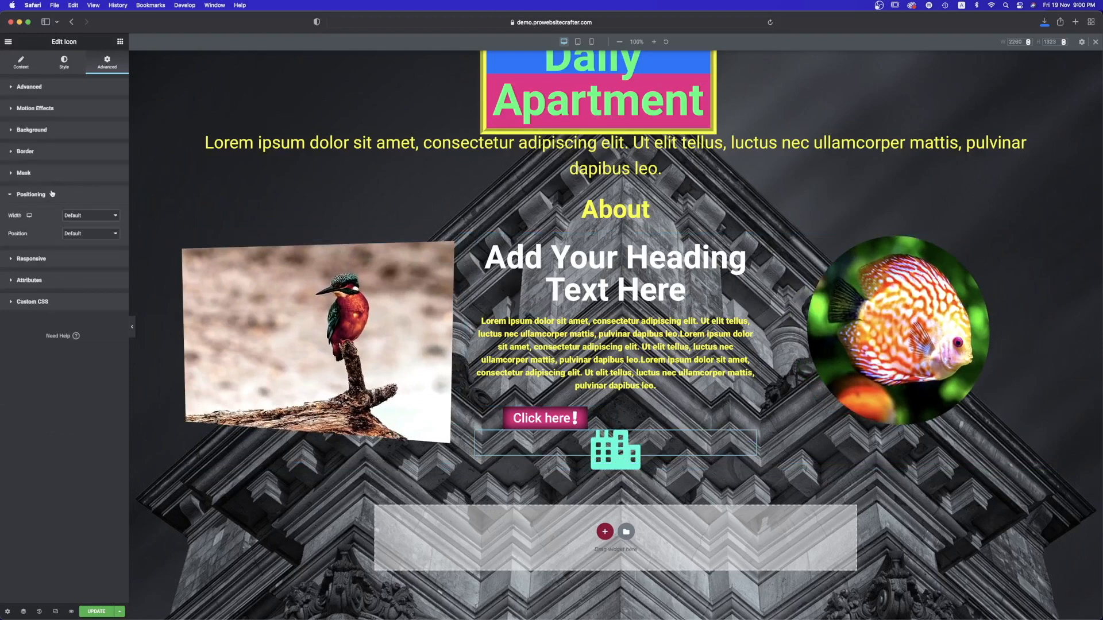
{"action": "left_click", "coordinate": [86, 233]}
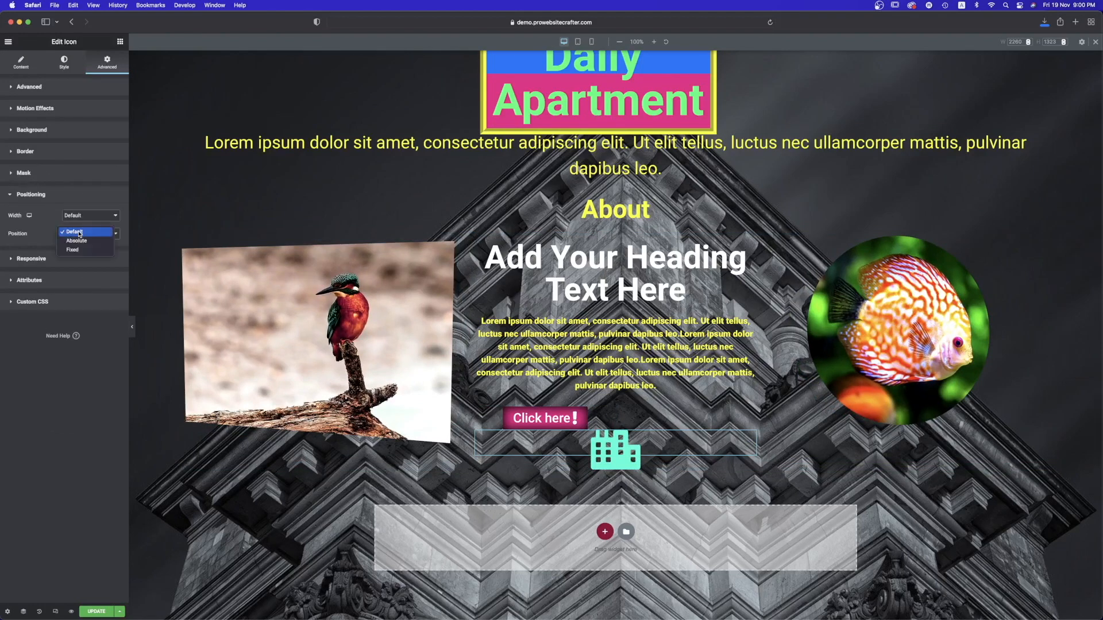
{"action": "left_click", "coordinate": [80, 232]}
{"action": "left_click", "coordinate": [75, 216]}
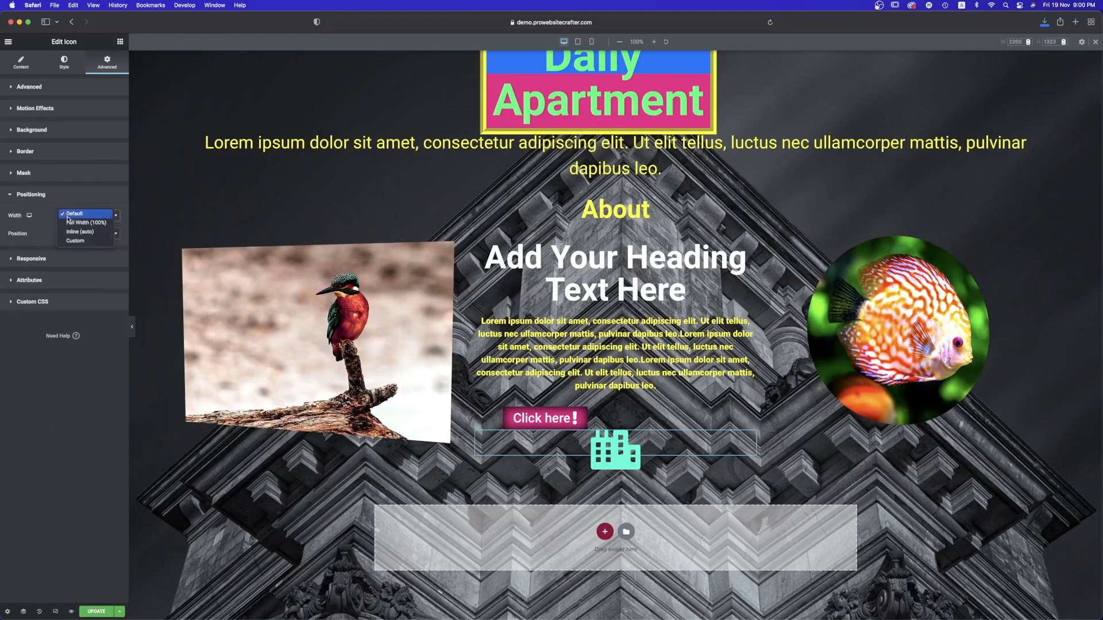
{"action": "left_click", "coordinate": [79, 231]}
- Give the building icon a custom width of 50%
{"action": "left_click", "coordinate": [77, 216]}
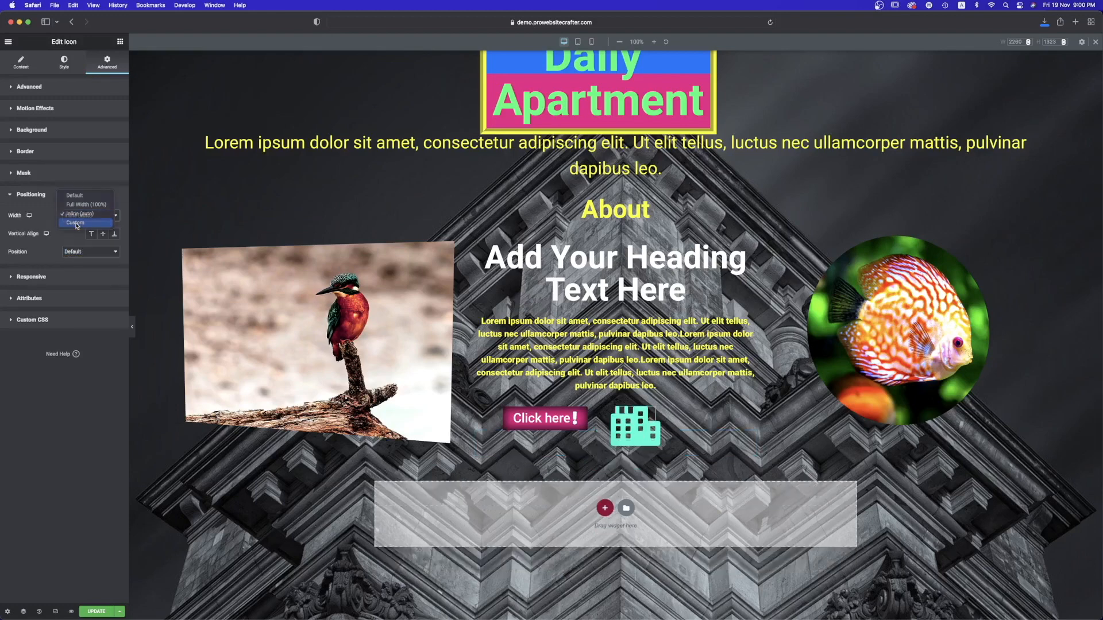
{"action": "left_click", "coordinate": [76, 224]}
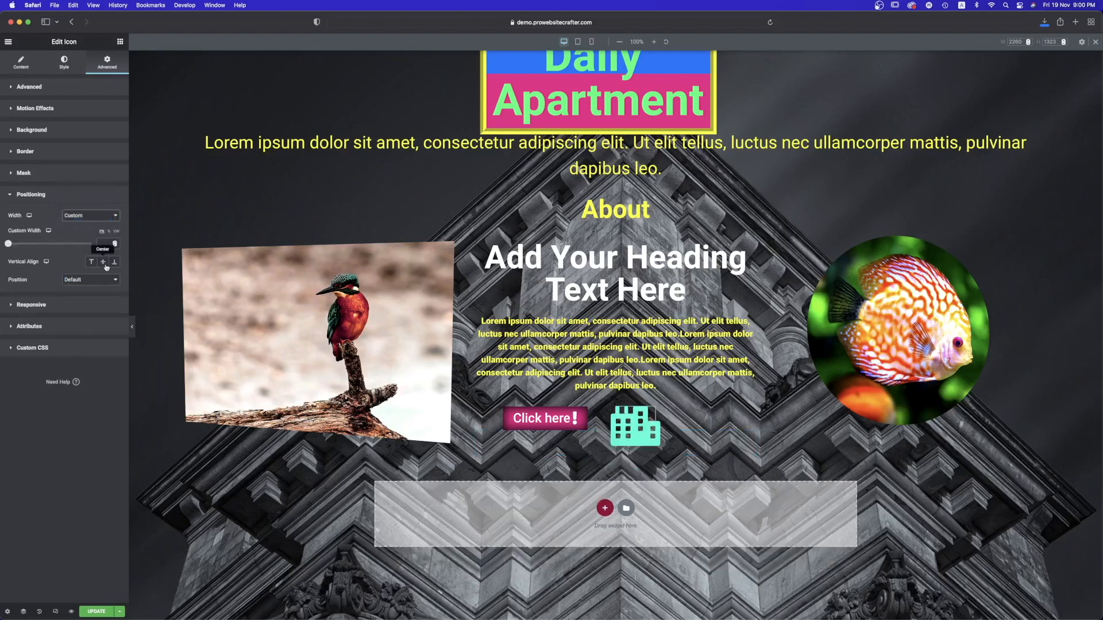
{"action": "left_click", "coordinate": [108, 231]}
{"action": "left_click", "coordinate": [105, 243]}
{"action": "type", "text": "50"}
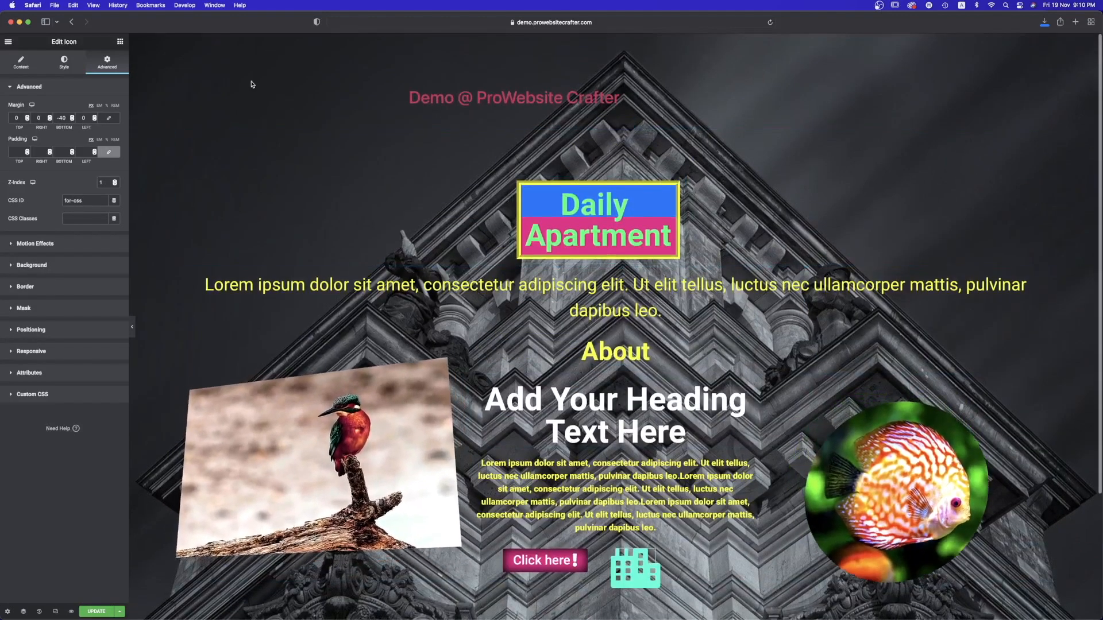
- Reduce the Daily Apartment heading's typography size to 27 px
{"action": "left_click", "coordinate": [682, 182]}
{"action": "left_click", "coordinate": [64, 62]}
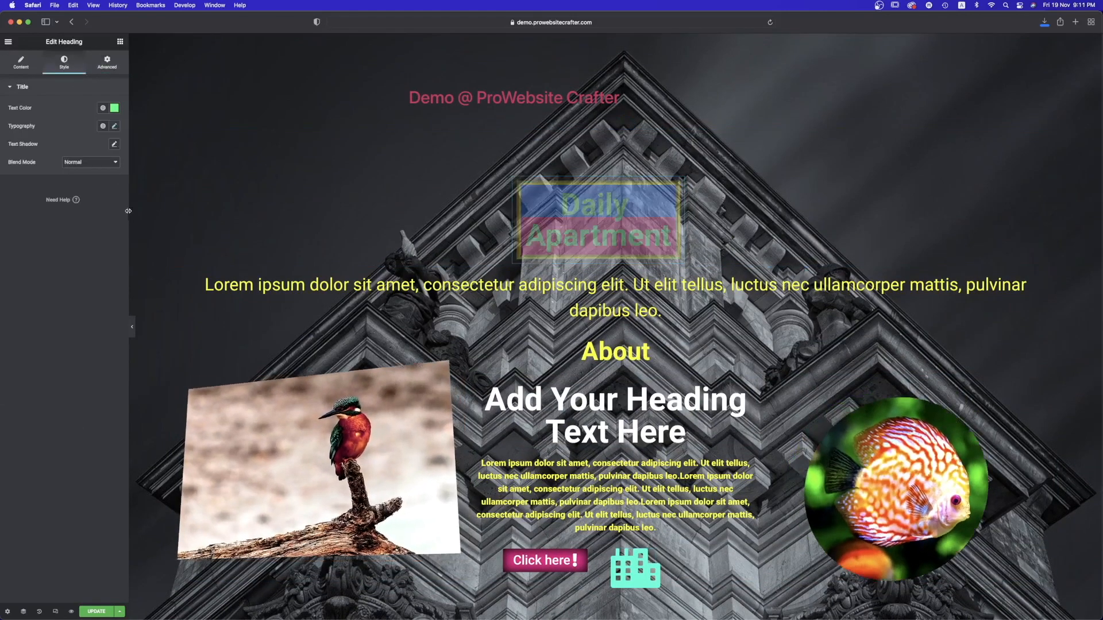
{"action": "left_click", "coordinate": [115, 126]}
{"action": "mouse_move", "coordinate": [40, 197]}
{"action": "left_mouse_down"}
{"action": "mouse_move", "coordinate": [11, 197]}
{"action": "mouse_move", "coordinate": [25, 199]}
{"action": "left_mouse_up"}
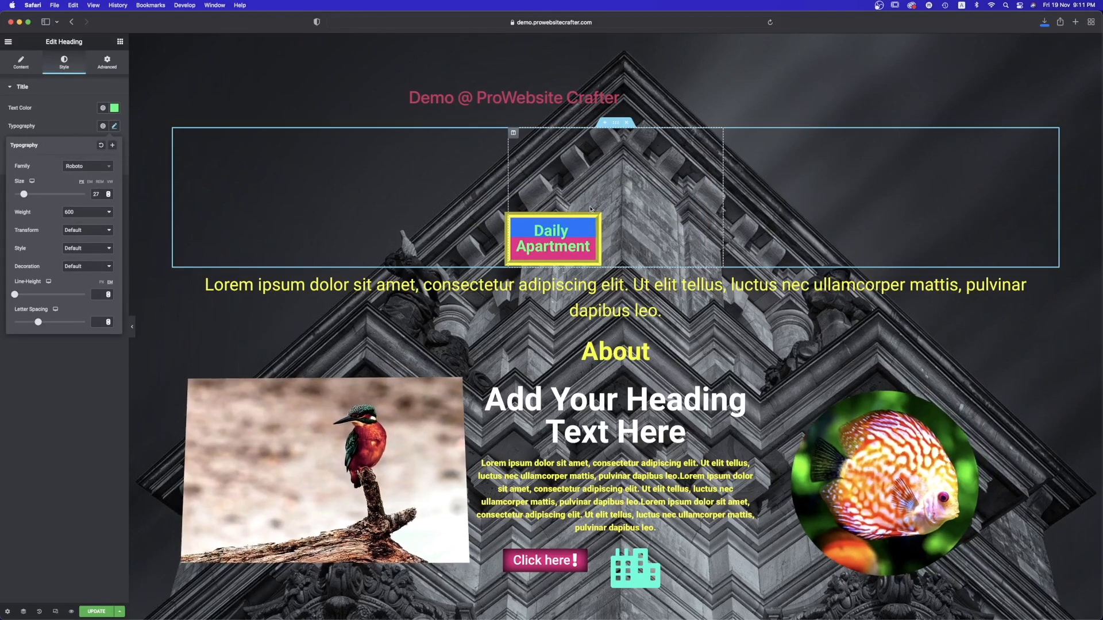
- Try to move the Daily Apartment heading and the section below it freely, and check that section's advanced responsive settings
{"action": "left_click", "coordinate": [614, 265]}
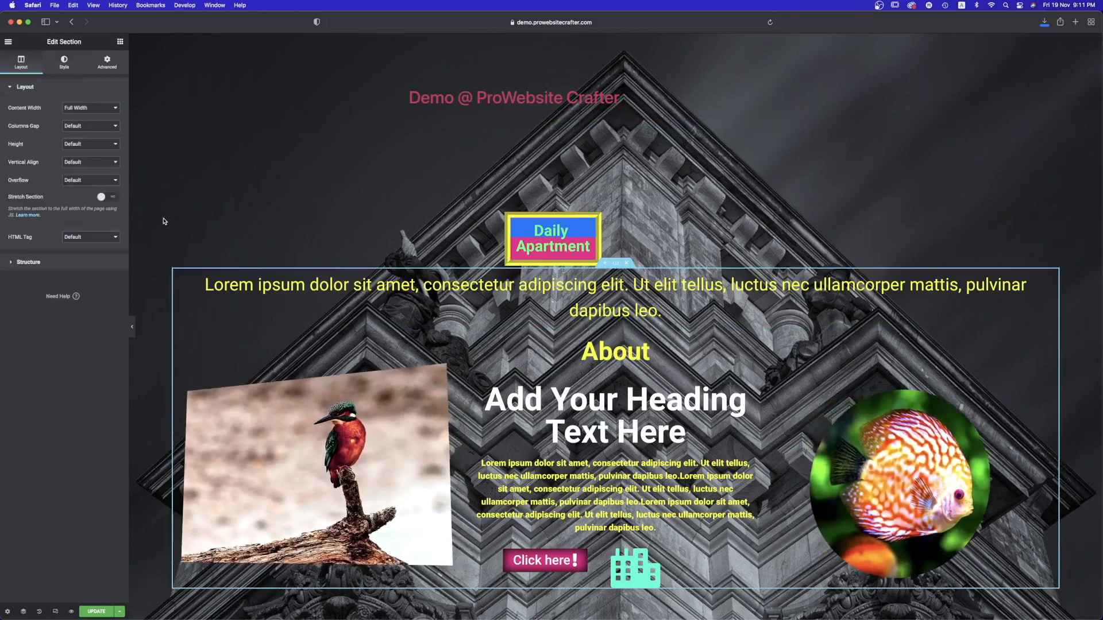
{"action": "left_click_drag", "start_coordinate": [584, 224], "coordinate": [513, 170]}
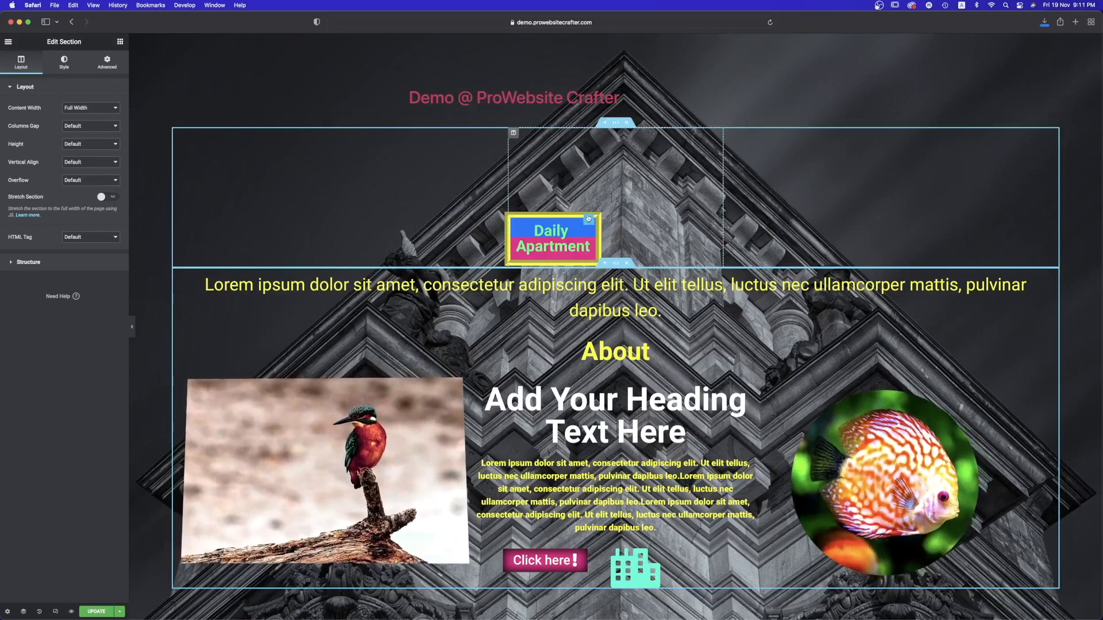
{"action": "left_click_drag", "start_coordinate": [587, 219], "coordinate": [595, 216]}
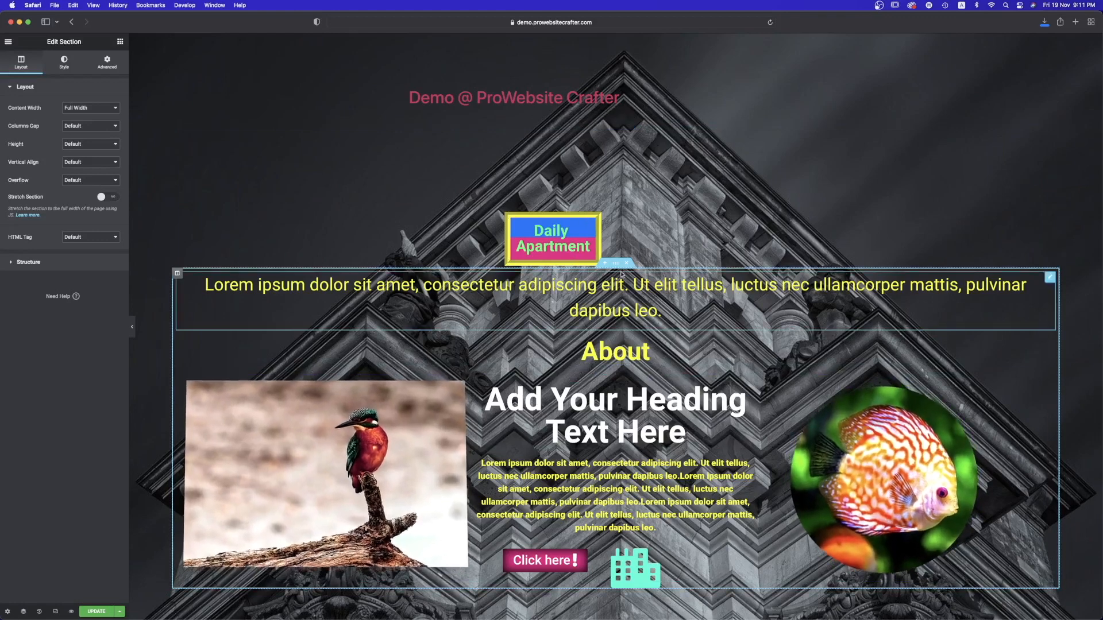
{"action": "left_click_drag", "start_coordinate": [615, 264], "coordinate": [613, 367]}
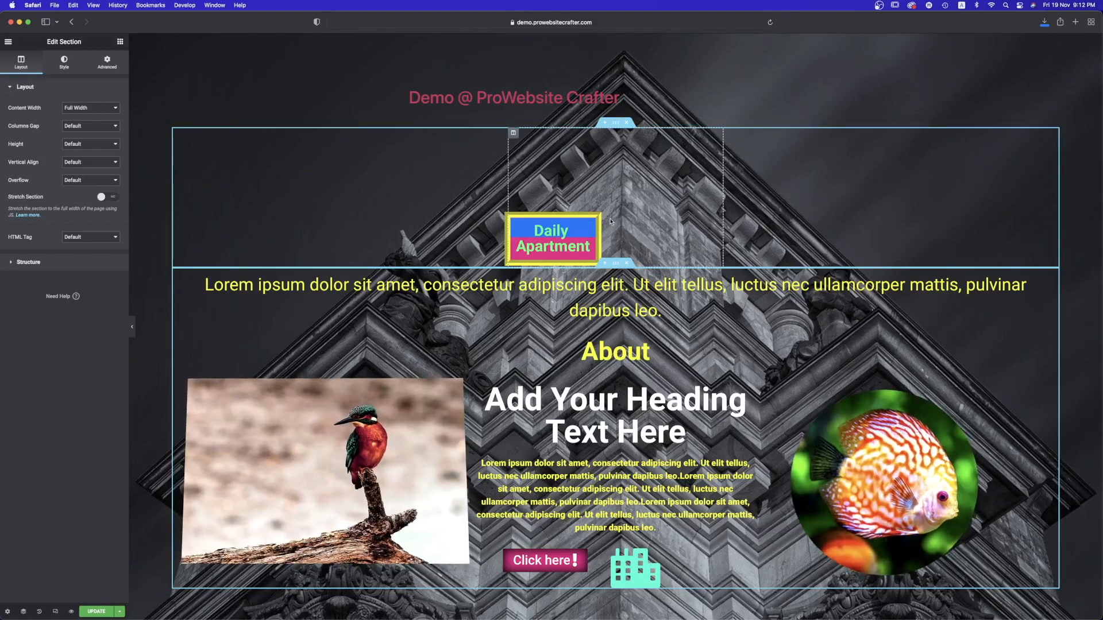
{"action": "left_click", "coordinate": [106, 63]}
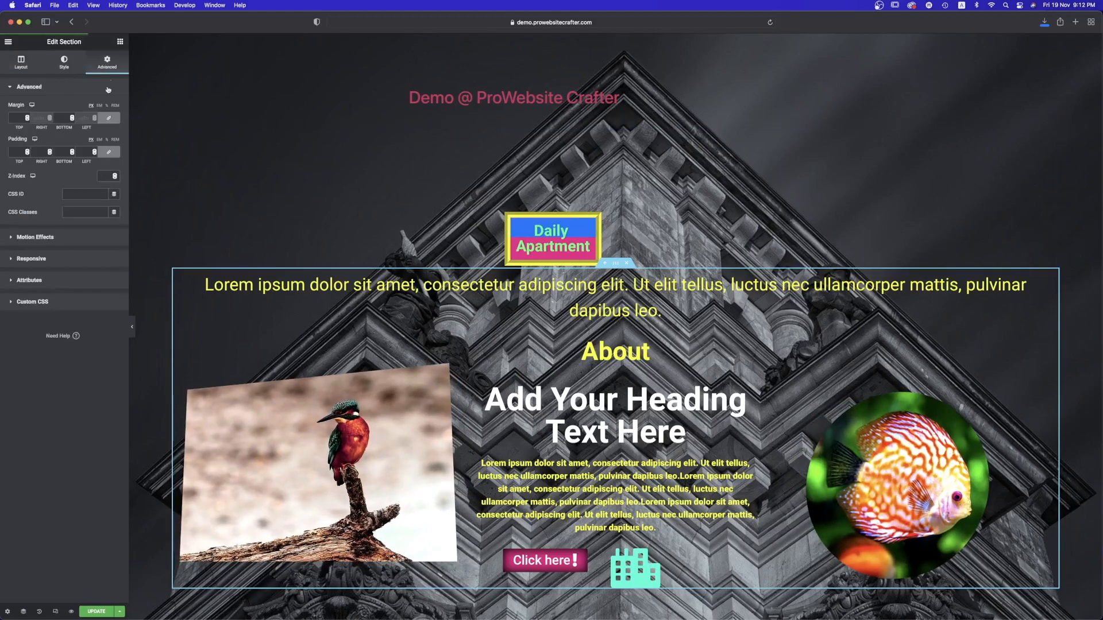
{"action": "left_click", "coordinate": [37, 260]}
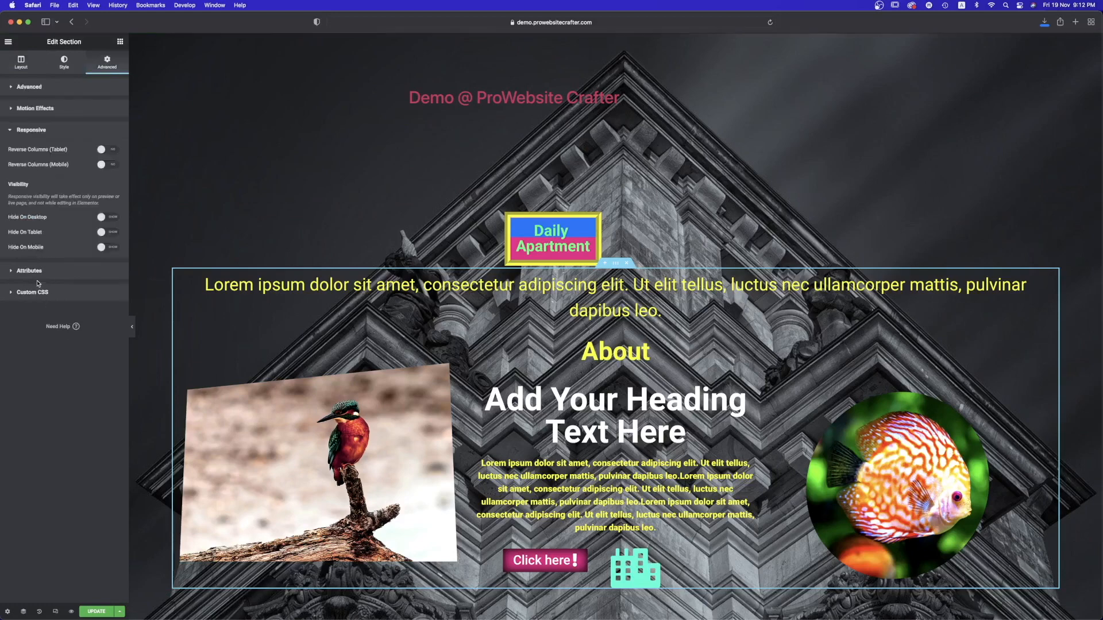
- Set the Daily Apartment heading's position to Absolute in its advanced positioning settings
{"action": "left_click", "coordinate": [585, 225]}
{"action": "left_click", "coordinate": [99, 69]}
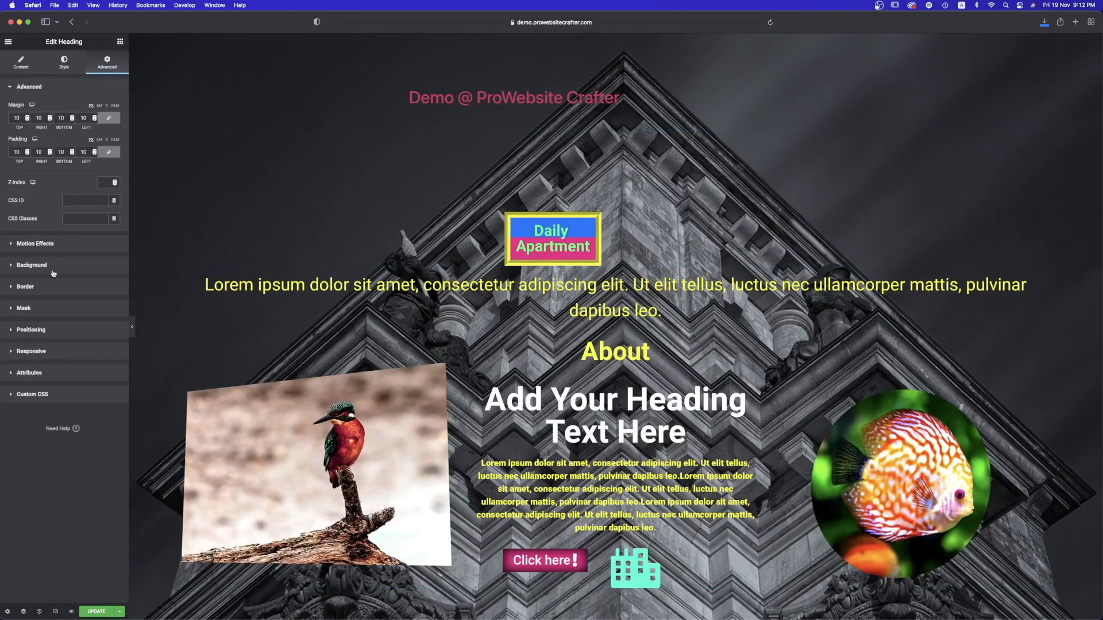
{"action": "left_click", "coordinate": [45, 244]}
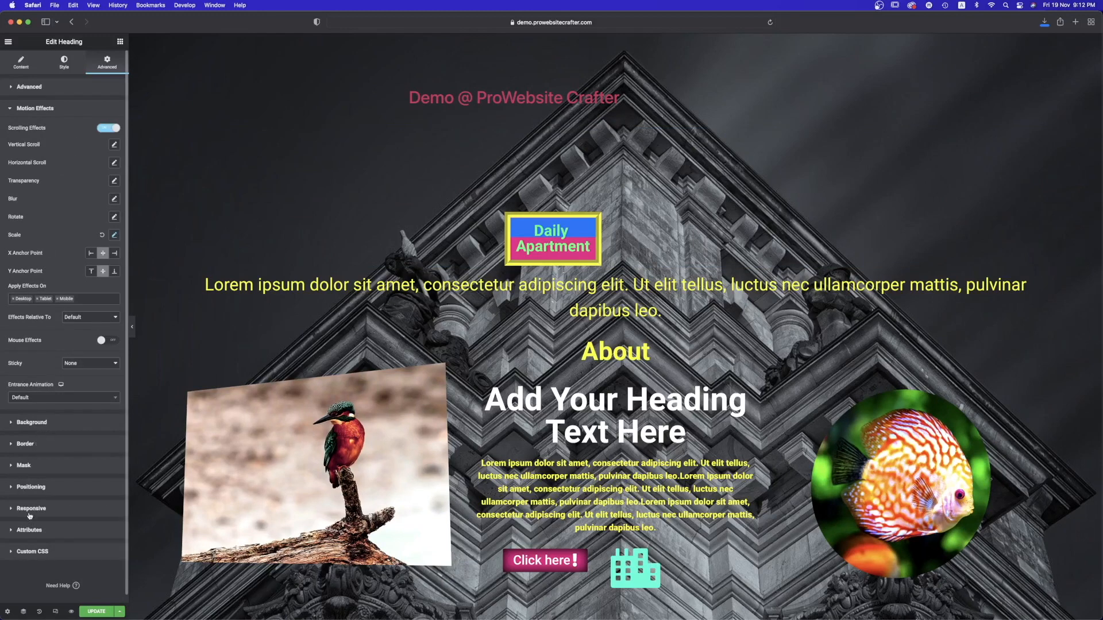
{"action": "left_click", "coordinate": [32, 488]}
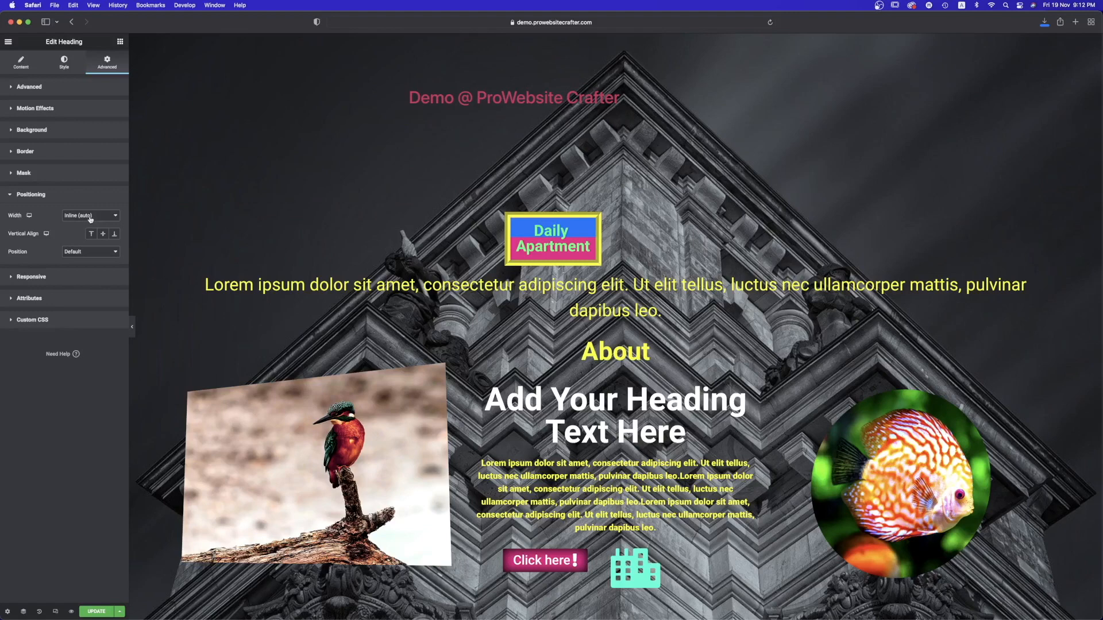
{"action": "left_click", "coordinate": [92, 251]}
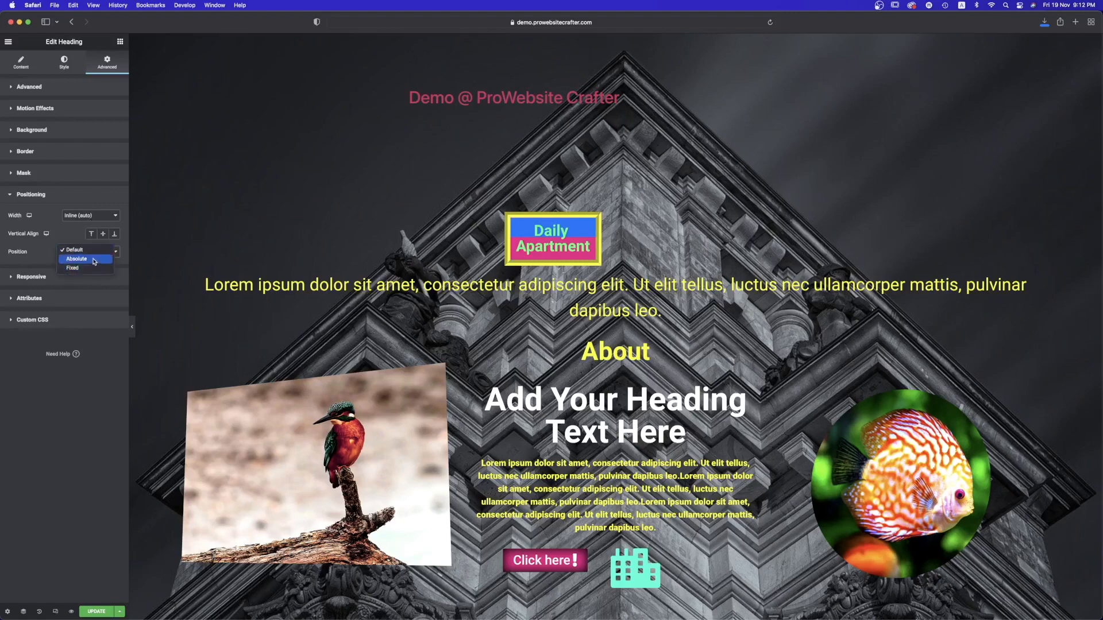
{"action": "left_click", "coordinate": [94, 260]}
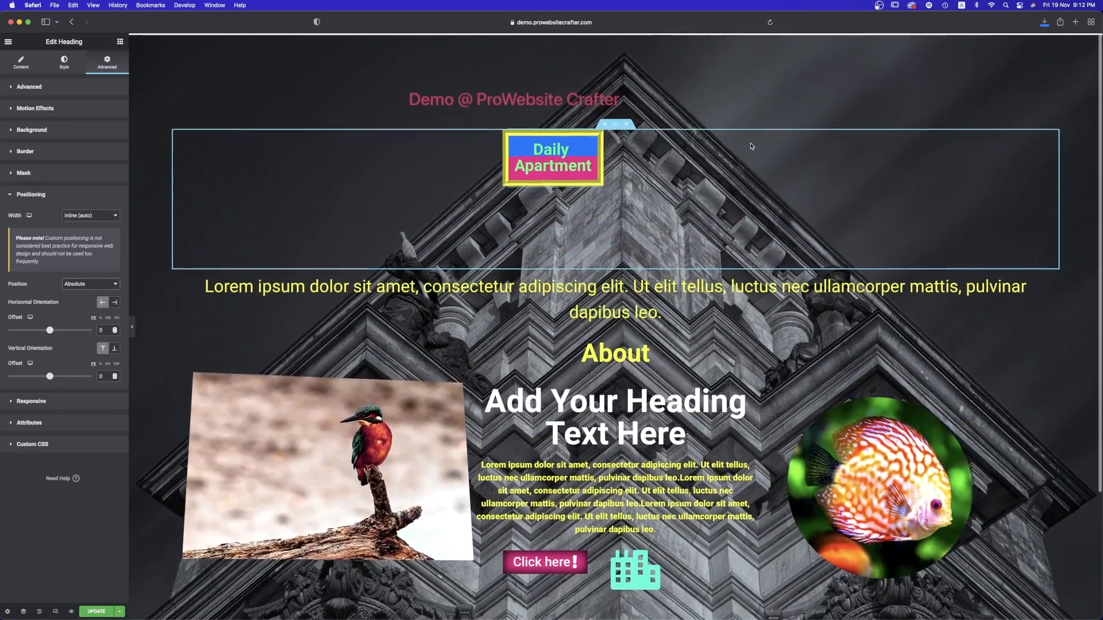
- Move the Daily Apartment heading to the page's upper-left corner, at offsets of about -807 px horizontally and -172 px vertically
{"action": "scroll", "coordinate": [733, 110], "scroll_direction": "down", "scroll_amount": 1}
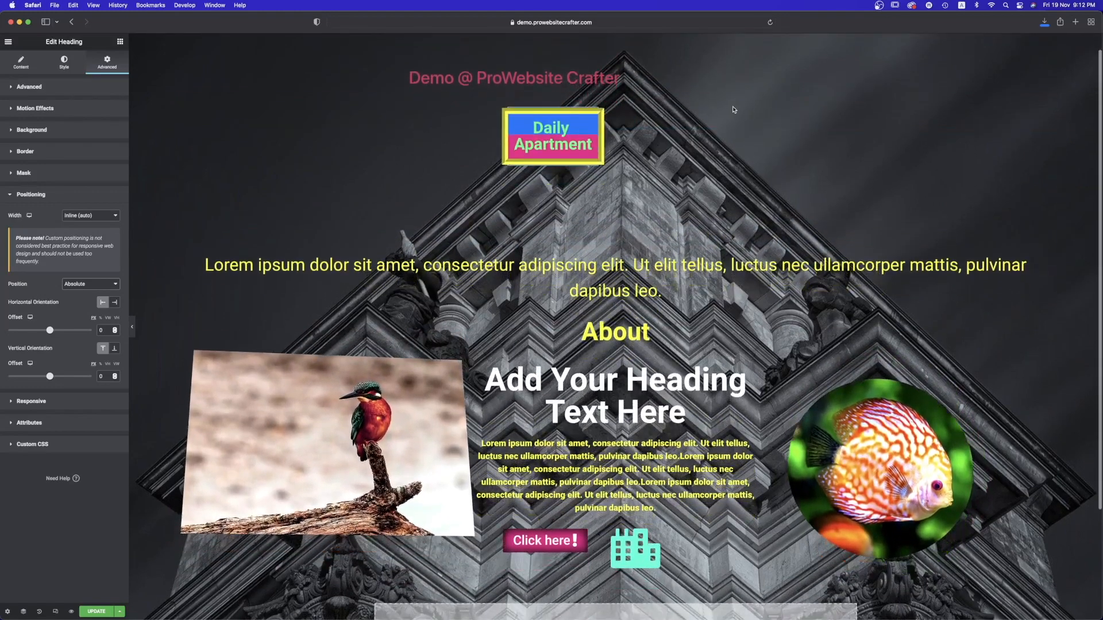
{"action": "scroll", "coordinate": [734, 109], "scroll_direction": "down", "scroll_amount": 1}
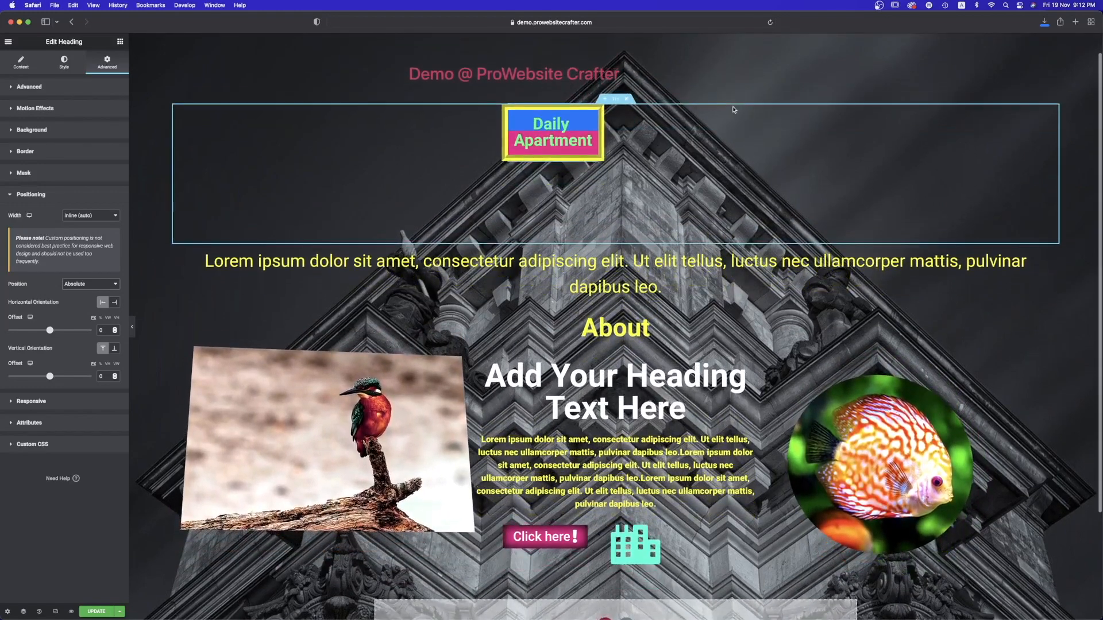
{"action": "scroll", "coordinate": [734, 110], "scroll_direction": "up", "scroll_amount": 1}
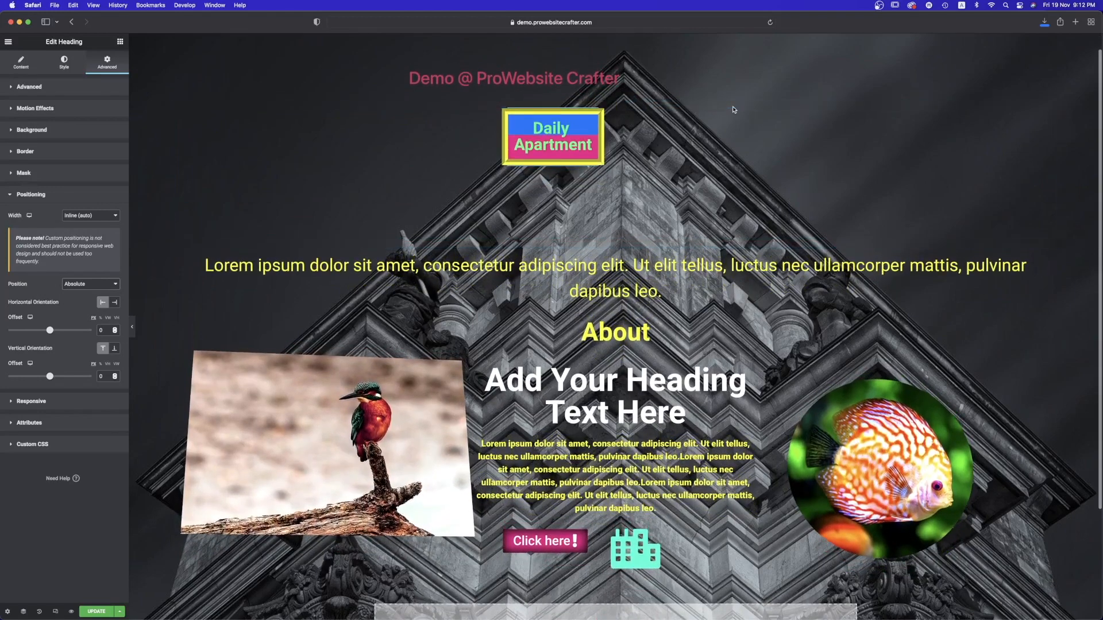
{"action": "scroll", "coordinate": [734, 110], "scroll_direction": "down", "scroll_amount": 1}
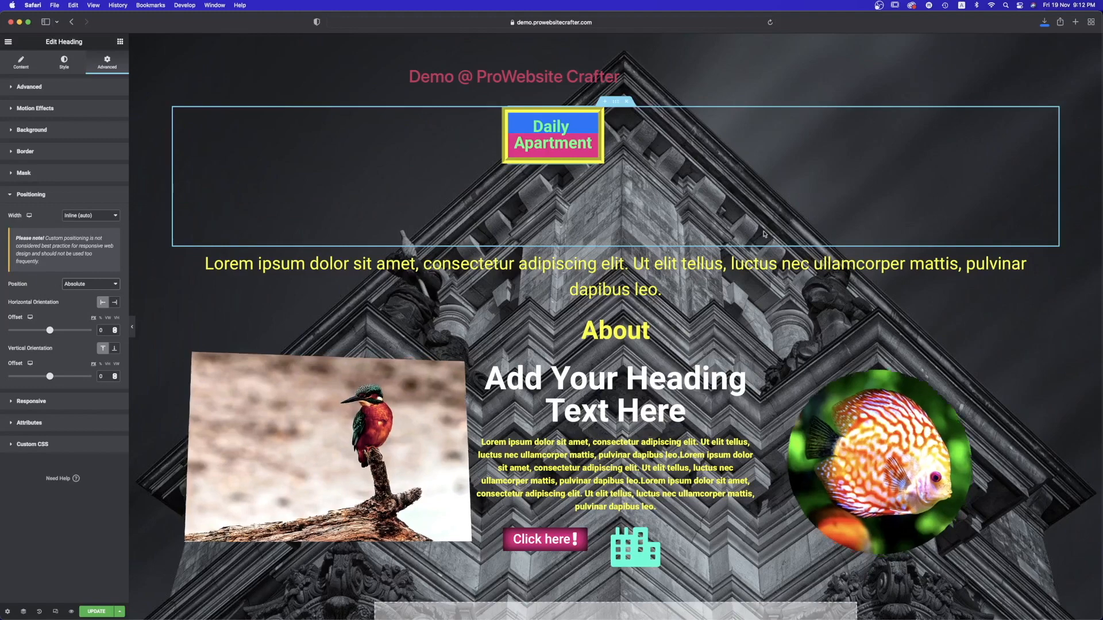
{"action": "scroll", "coordinate": [733, 110], "scroll_direction": "down", "scroll_amount": 3}
{"action": "scroll", "coordinate": [452, 163], "scroll_direction": "up", "scroll_amount": 3}
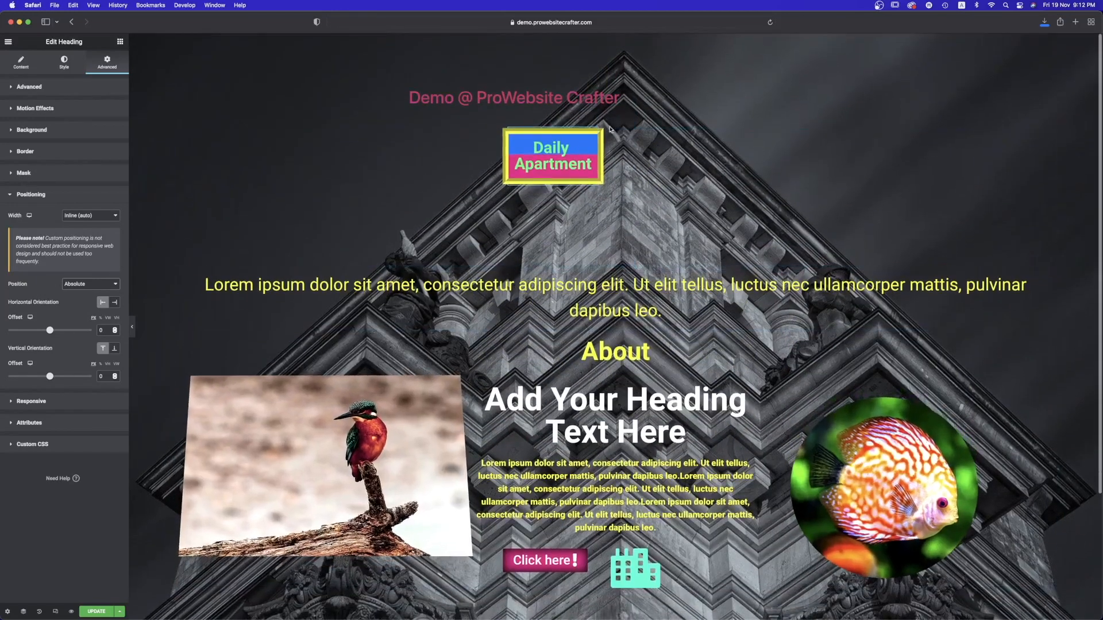
{"action": "left_click_drag", "start_coordinate": [596, 139], "coordinate": [320, 91]}
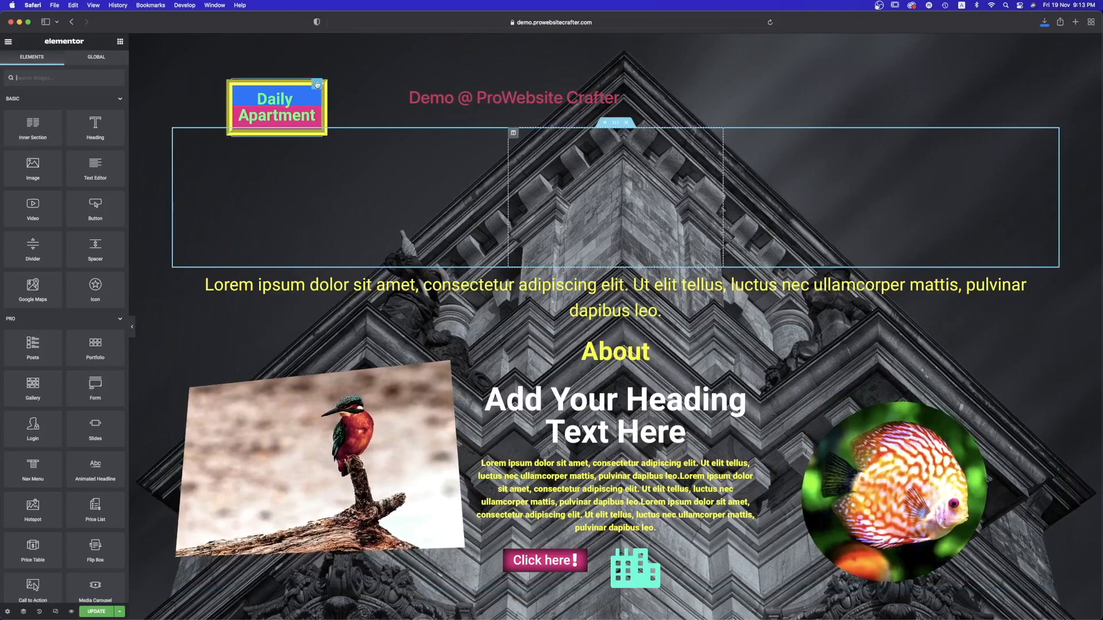
{"action": "left_click_drag", "start_coordinate": [316, 85], "coordinate": [246, 58]}
- Examine how the absolutely positioned Daily Apartment heading behaves while the page scrolls
{"action": "scroll", "coordinate": [323, 167], "scroll_direction": "down", "scroll_amount": 3}
{"action": "scroll", "coordinate": [323, 167], "scroll_direction": "up", "scroll_amount": 3}
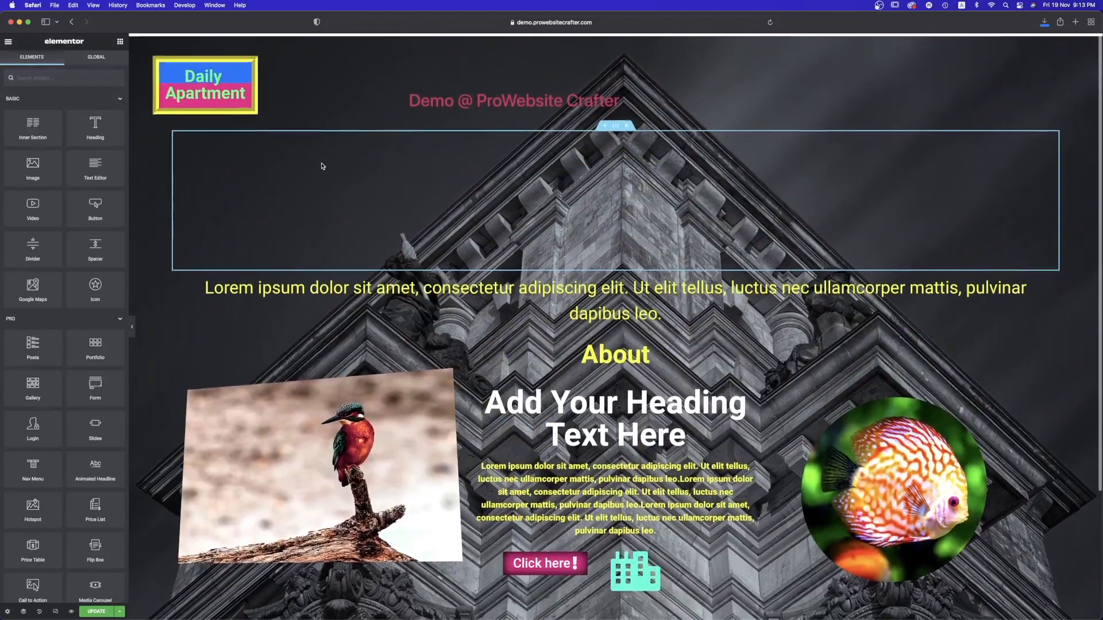
{"action": "scroll", "coordinate": [323, 167], "scroll_direction": "down", "scroll_amount": 3}
{"action": "scroll", "coordinate": [322, 166], "scroll_direction": "up", "scroll_amount": 3}
{"action": "scroll", "coordinate": [323, 166], "scroll_direction": "down", "scroll_amount": 3}
{"action": "scroll", "coordinate": [321, 166], "scroll_direction": "up", "scroll_amount": 3}
{"action": "scroll", "coordinate": [323, 165], "scroll_direction": "down", "scroll_amount": 2}
{"action": "scroll", "coordinate": [322, 166], "scroll_direction": "down", "scroll_amount": 2}
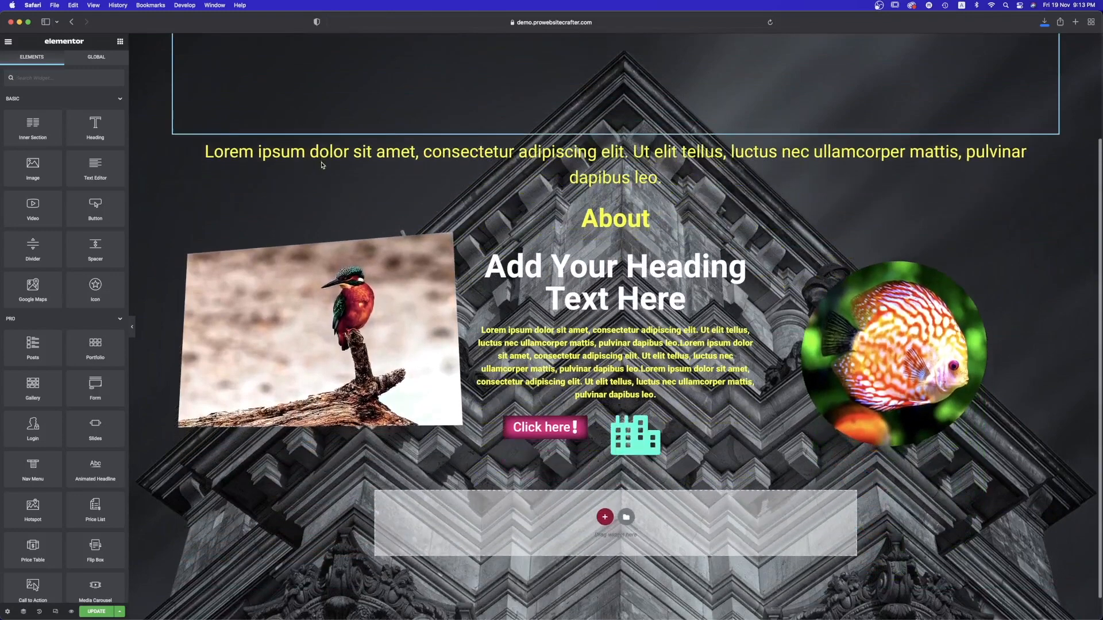
{"action": "scroll", "coordinate": [322, 165], "scroll_direction": "up", "scroll_amount": 4}
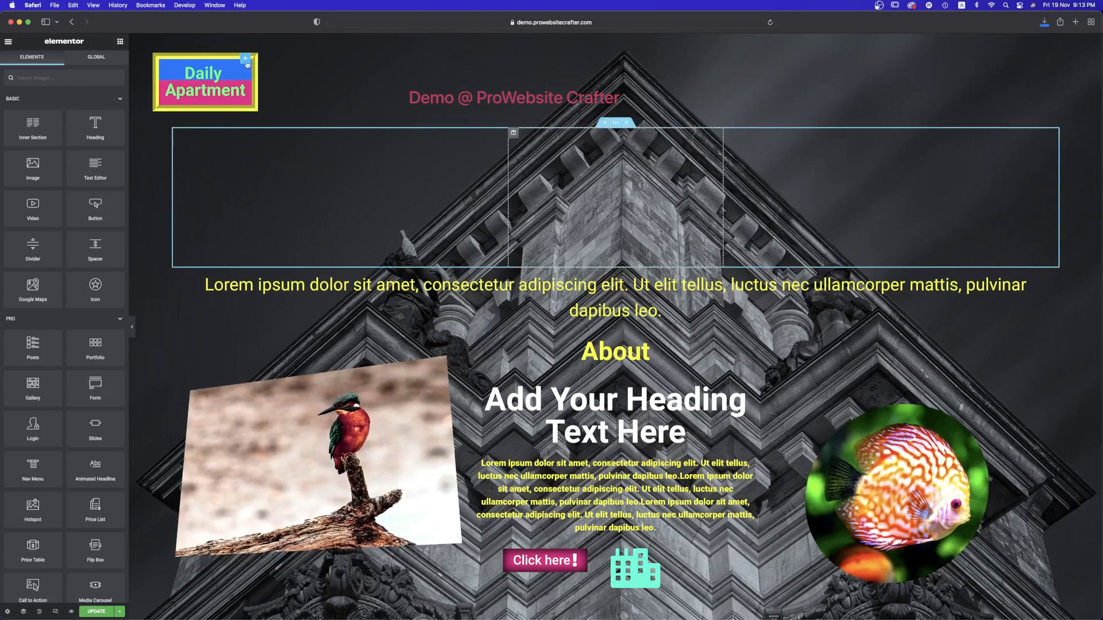
- Keep the Daily Apartment heading's width at Inline (auto) and change its position to Fixed
{"action": "left_click", "coordinate": [247, 60]}
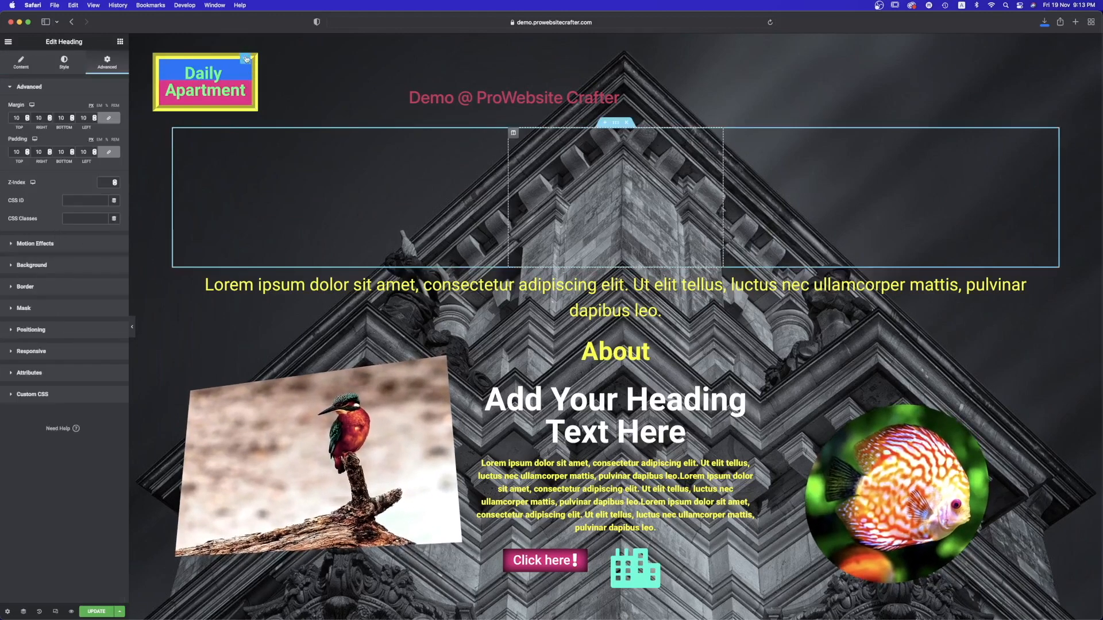
{"action": "left_click", "coordinate": [64, 63]}
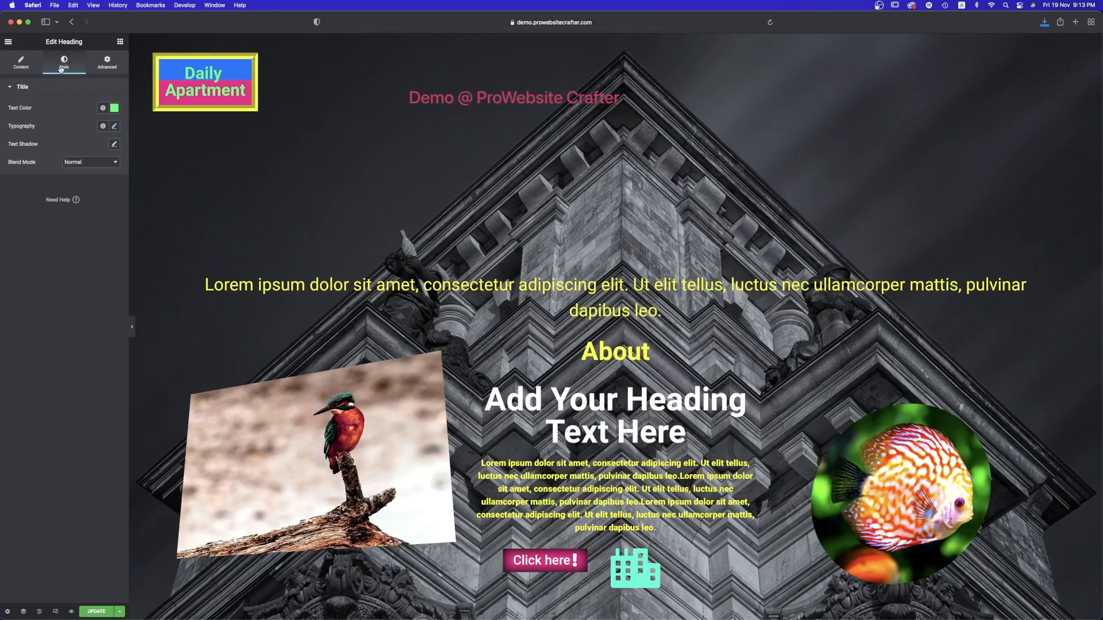
{"action": "left_click", "coordinate": [110, 60]}
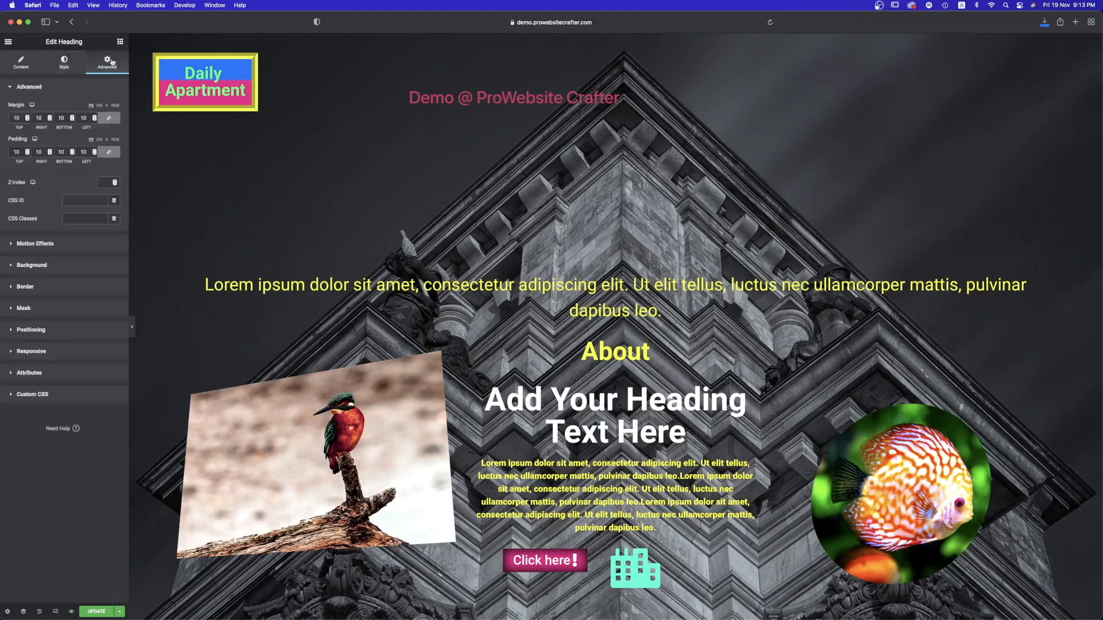
{"action": "left_click", "coordinate": [39, 330]}
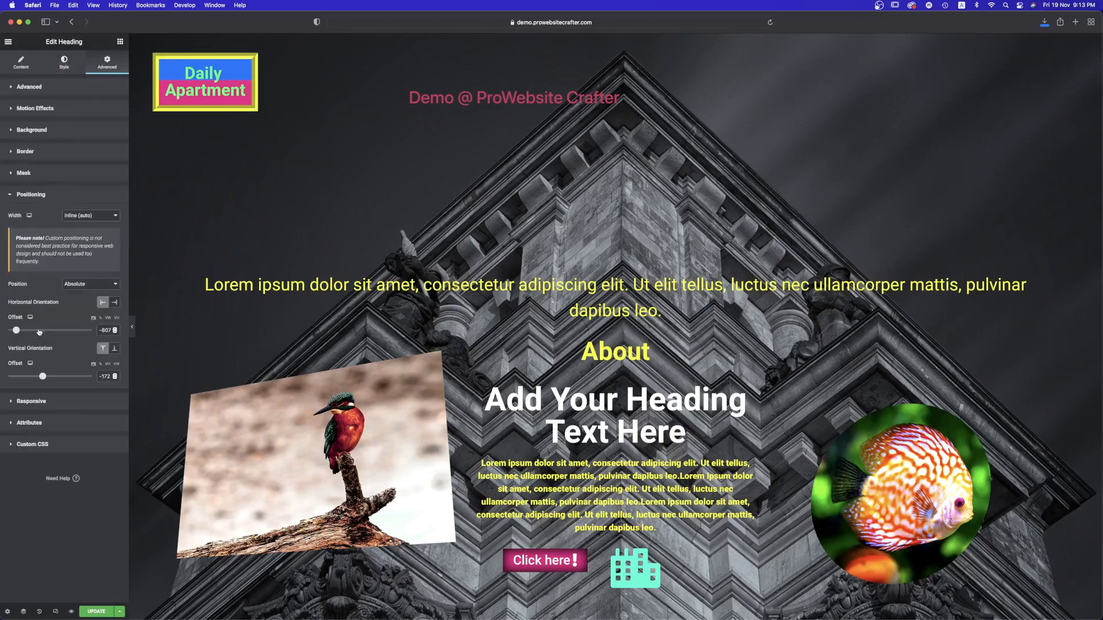
{"action": "left_click", "coordinate": [87, 217]}
{"action": "left_click", "coordinate": [86, 214]}
{"action": "left_click", "coordinate": [89, 284]}
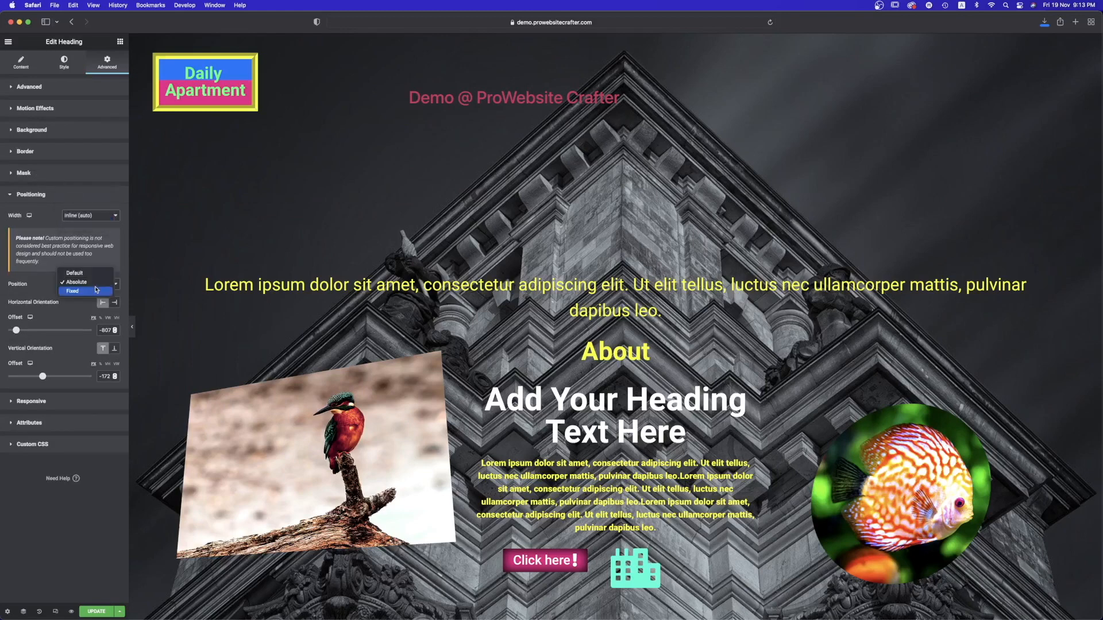
{"action": "left_click", "coordinate": [75, 292]}
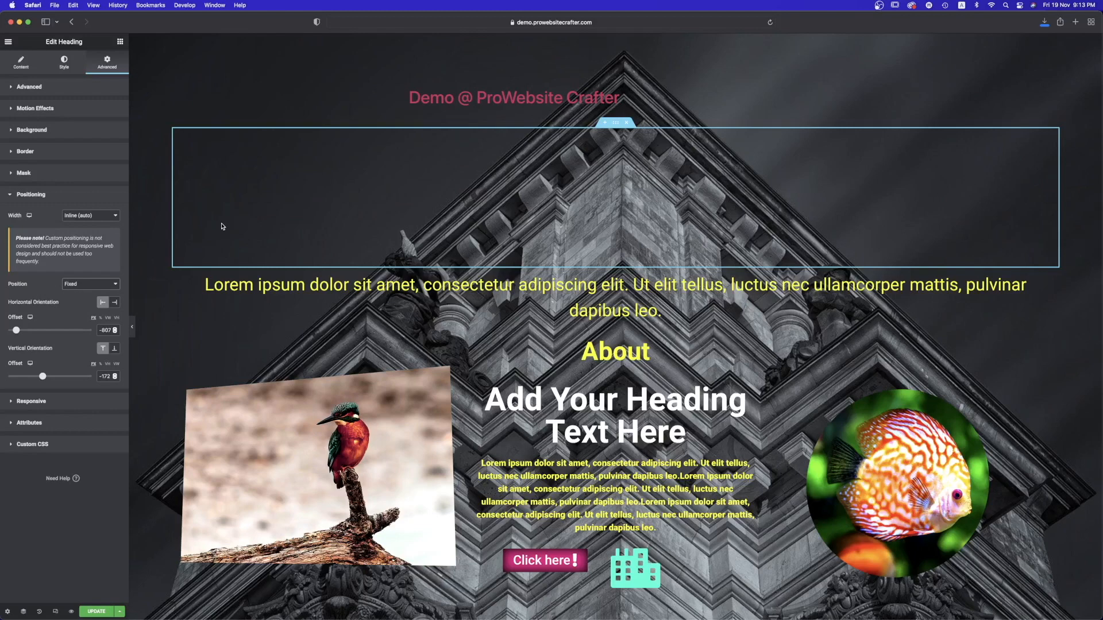
- Bring the fixed Daily Apartment heading back into view with offsets of about -93 px horizontally and -17 px vertically
{"action": "scroll", "coordinate": [230, 236], "scroll_direction": "down", "scroll_amount": 4}
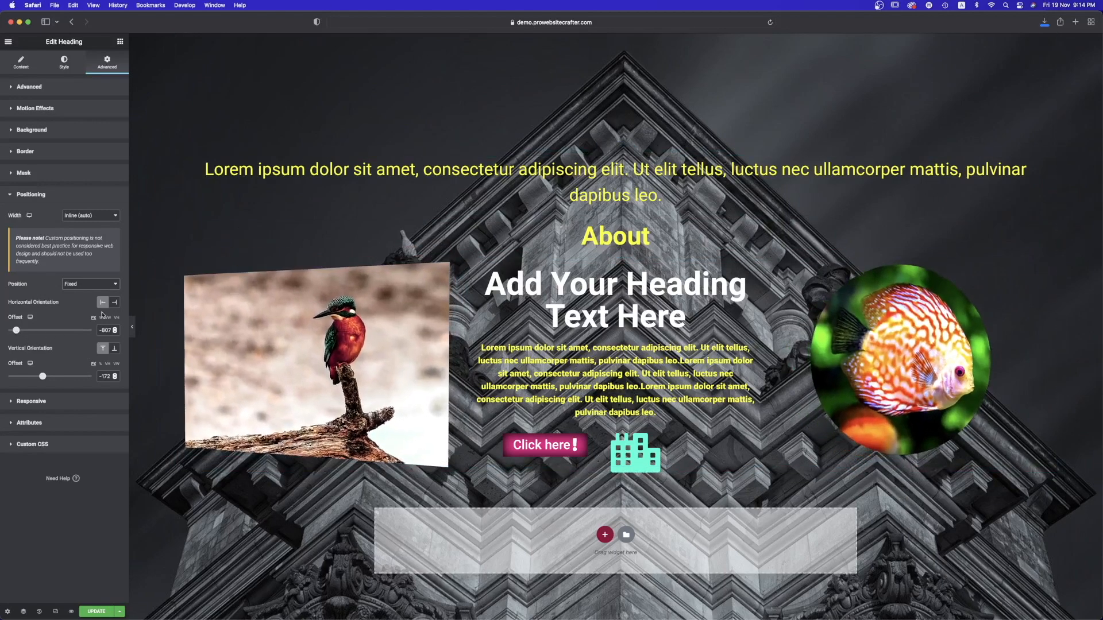
{"action": "scroll", "coordinate": [192, 336], "scroll_direction": "up", "scroll_amount": 3}
{"action": "left_click_drag", "start_coordinate": [18, 330], "coordinate": [52, 330]}
{"action": "left_click_drag", "start_coordinate": [59, 331], "coordinate": [46, 331]}
{"action": "left_click_drag", "start_coordinate": [44, 377], "coordinate": [48, 376]}
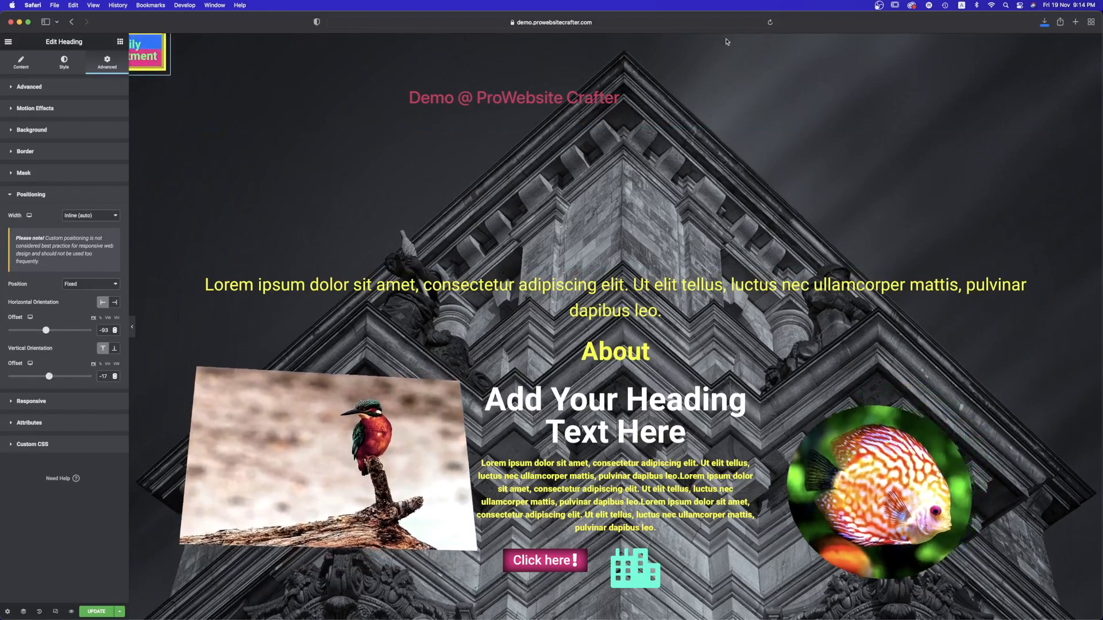
- Fine-tune the fixed heading's vertical offset to -10 px
{"action": "left_click", "coordinate": [116, 379]}
{"action": "left_click", "coordinate": [115, 379]}
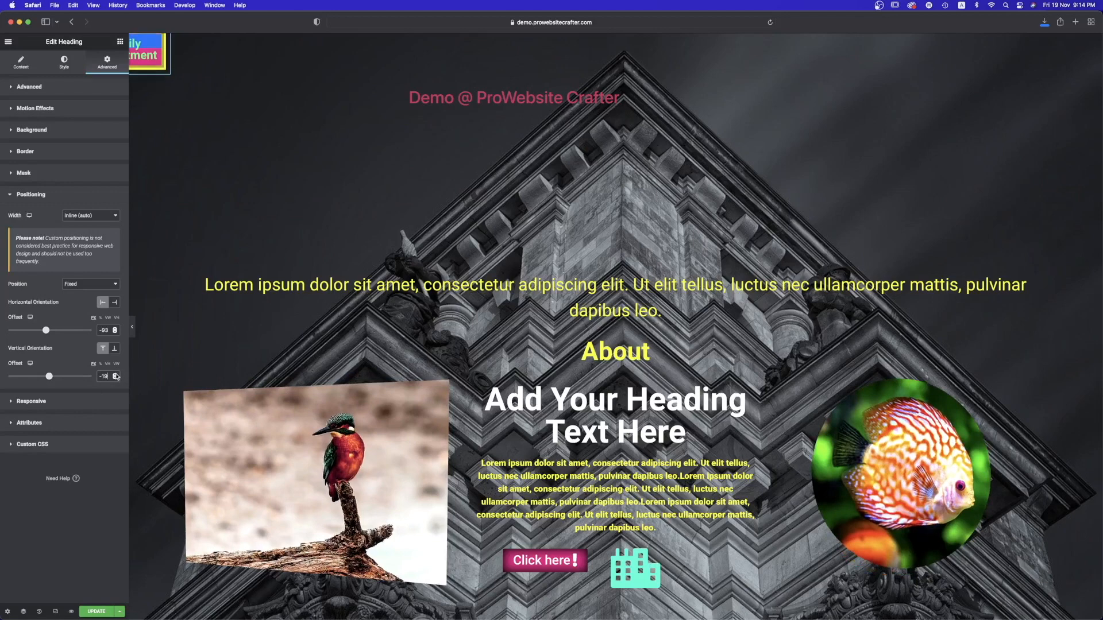
{"action": "left_click", "coordinate": [115, 374]}
{"action": "left_click", "coordinate": [115, 375]}
{"action": "left_click", "coordinate": [116, 375]}
{"action": "left_click", "coordinate": [115, 376]}
{"action": "left_click", "coordinate": [116, 375]}
{"action": "left_click", "coordinate": [115, 375]}
{"action": "left_click", "coordinate": [115, 375]}
{"action": "left_click", "coordinate": [116, 375]}
{"action": "left_click", "coordinate": [116, 375]}
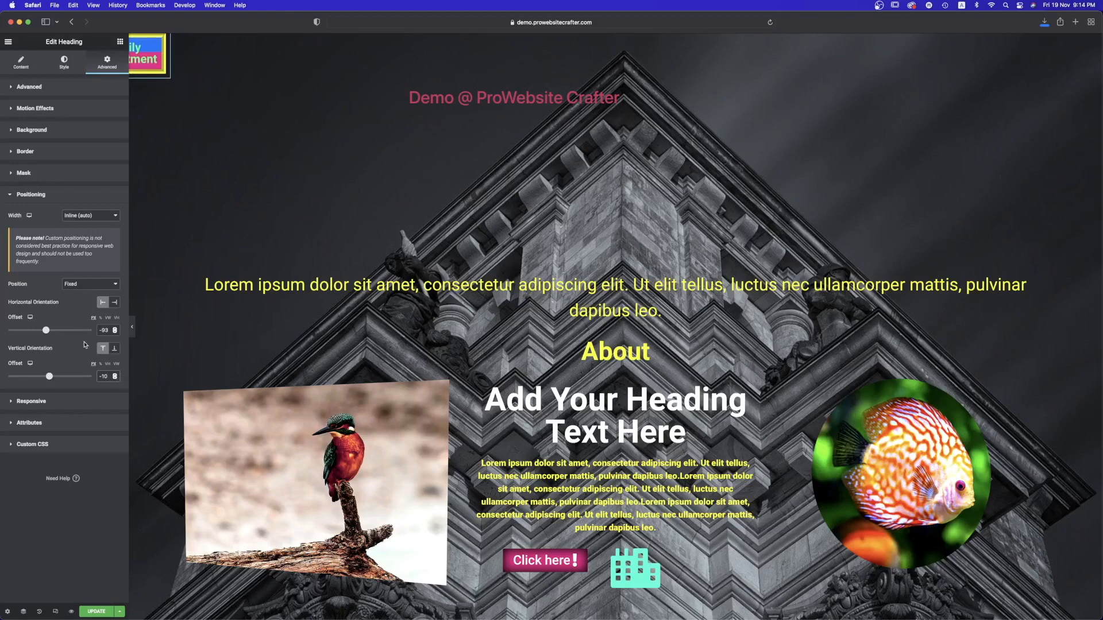
- Increase the fixed heading's horizontal offset until the whole box sits just inside the page's left edge
{"action": "left_click", "coordinate": [115, 332]}
{"action": "left_click", "coordinate": [116, 329]}
{"action": "left_click", "coordinate": [116, 329]}
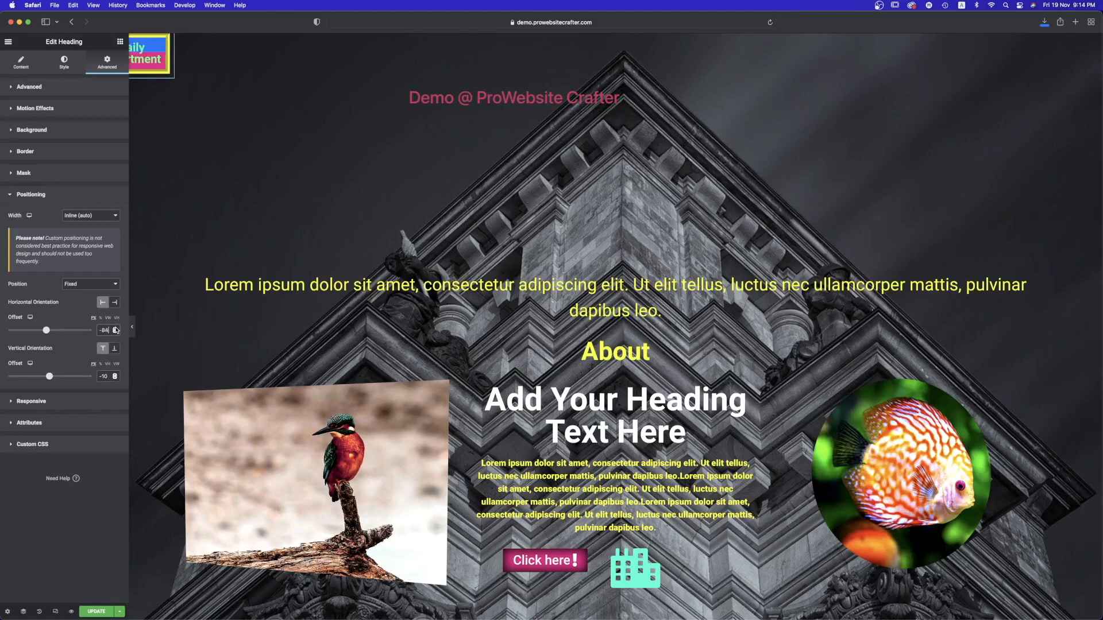
{"action": "left_click", "coordinate": [115, 329]}
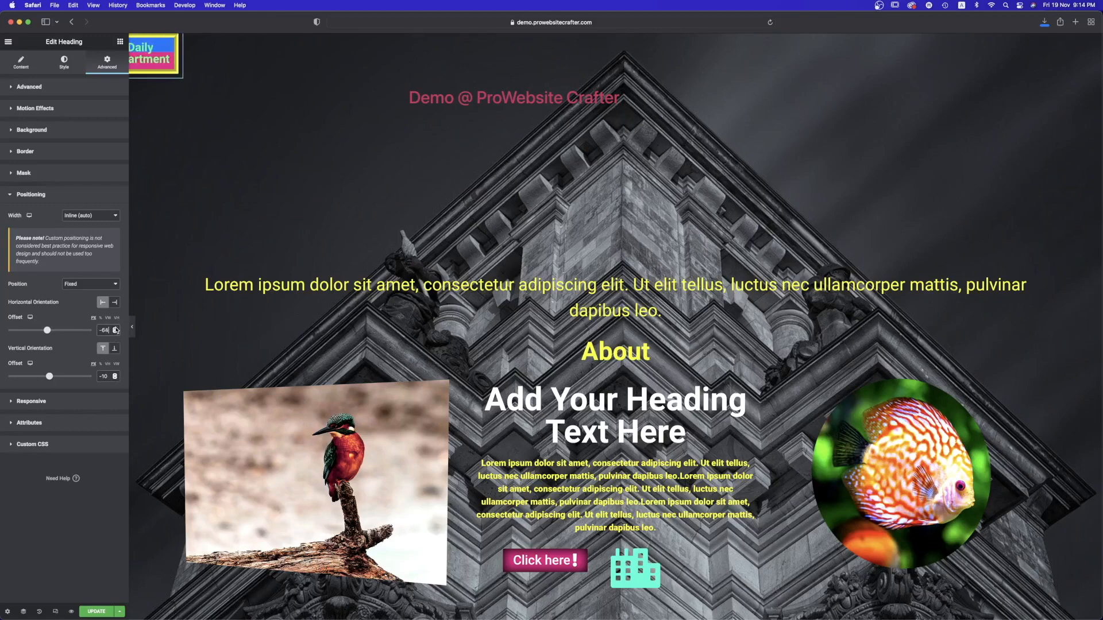
{"action": "left_click", "coordinate": [116, 330]}
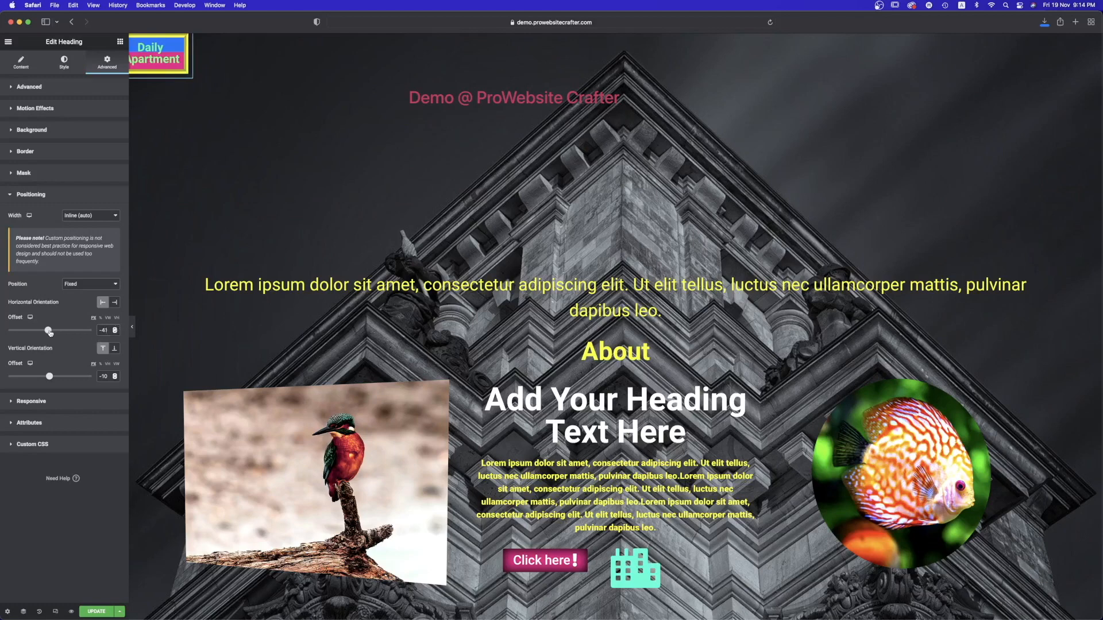
{"action": "left_click_drag", "start_coordinate": [48, 330], "coordinate": [52, 331]}
{"action": "left_click", "coordinate": [114, 333]}
{"action": "left_click", "coordinate": [114, 333]}
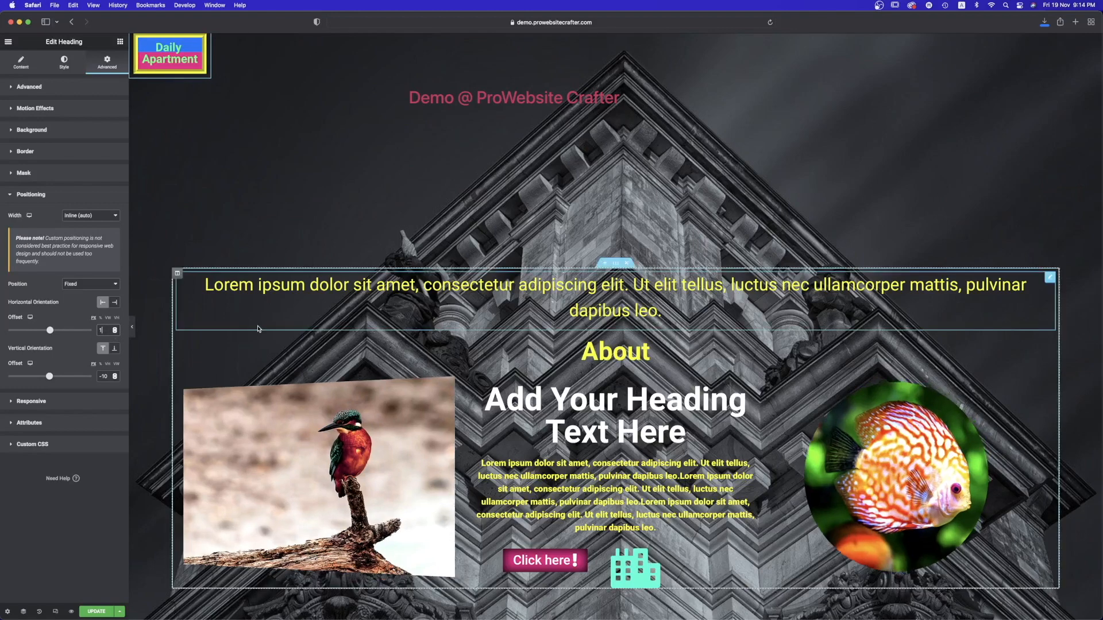
- Reposition the fixed heading at offsets of about 31 px horizontally and 13 px vertically, and check it while the page scrolls
{"action": "scroll", "coordinate": [159, 155], "scroll_direction": "down", "scroll_amount": 5}
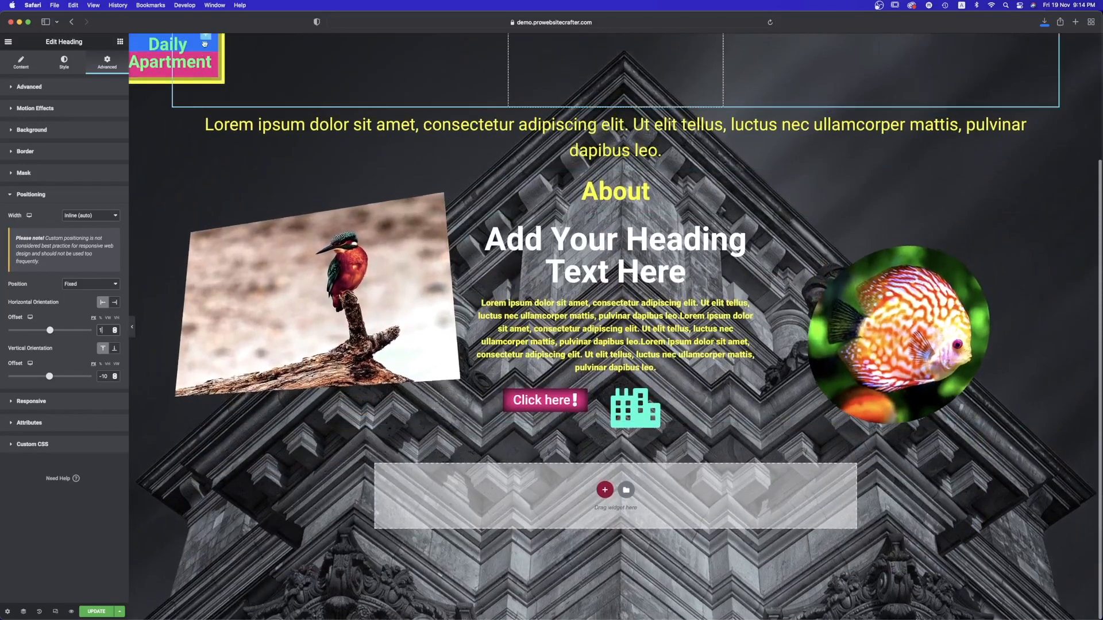
{"action": "scroll", "coordinate": [224, 99], "scroll_direction": "up", "scroll_amount": 2}
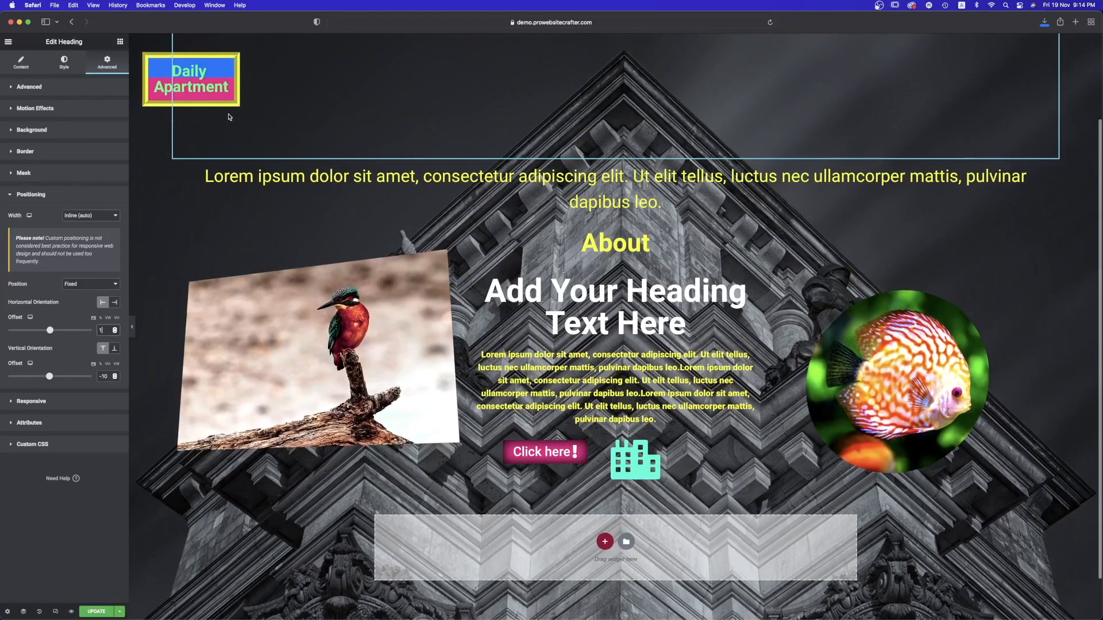
{"action": "left_click_drag", "start_coordinate": [215, 96], "coordinate": [215, 96]}
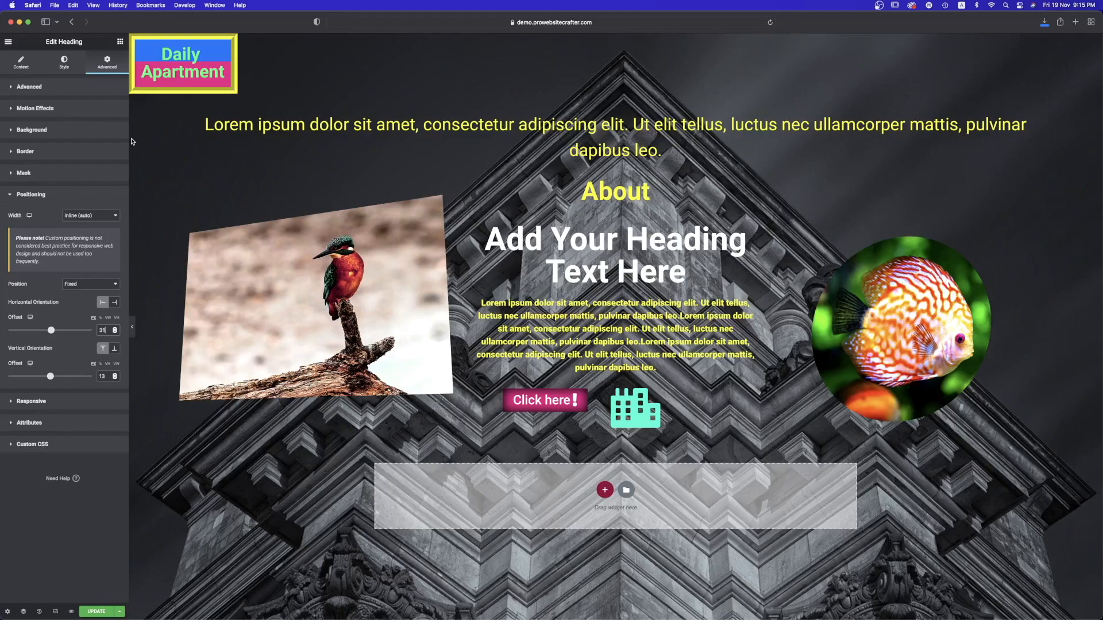
{"action": "scroll", "coordinate": [302, 170], "scroll_direction": "up", "scroll_amount": 5}
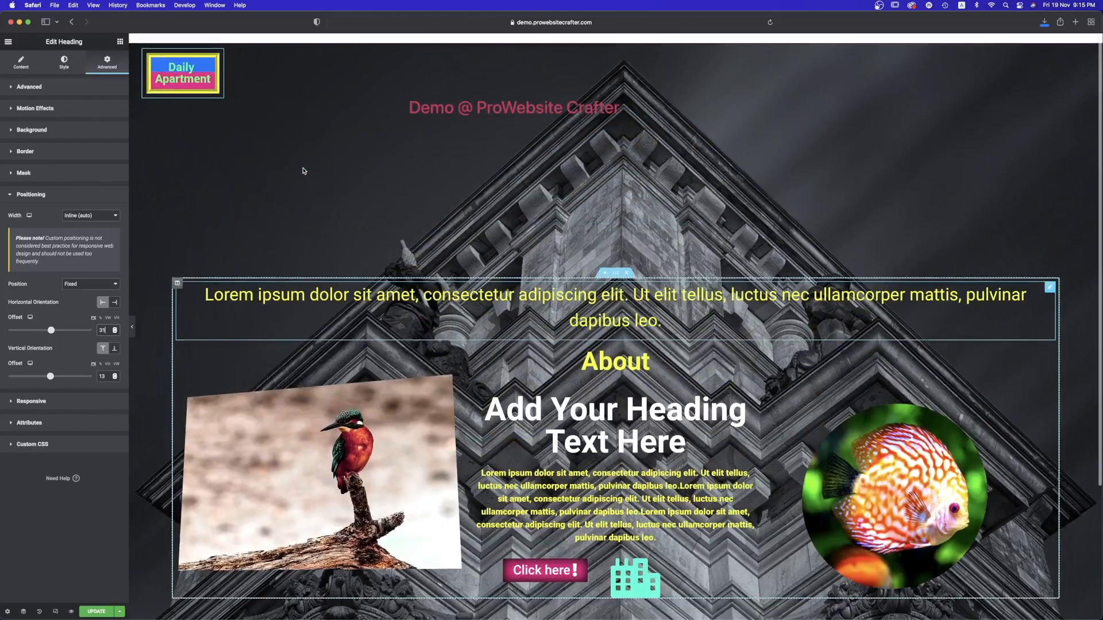
{"action": "scroll", "coordinate": [303, 170], "scroll_direction": "down", "scroll_amount": 5}
{"action": "scroll", "coordinate": [302, 156], "scroll_direction": "up", "scroll_amount": 5}
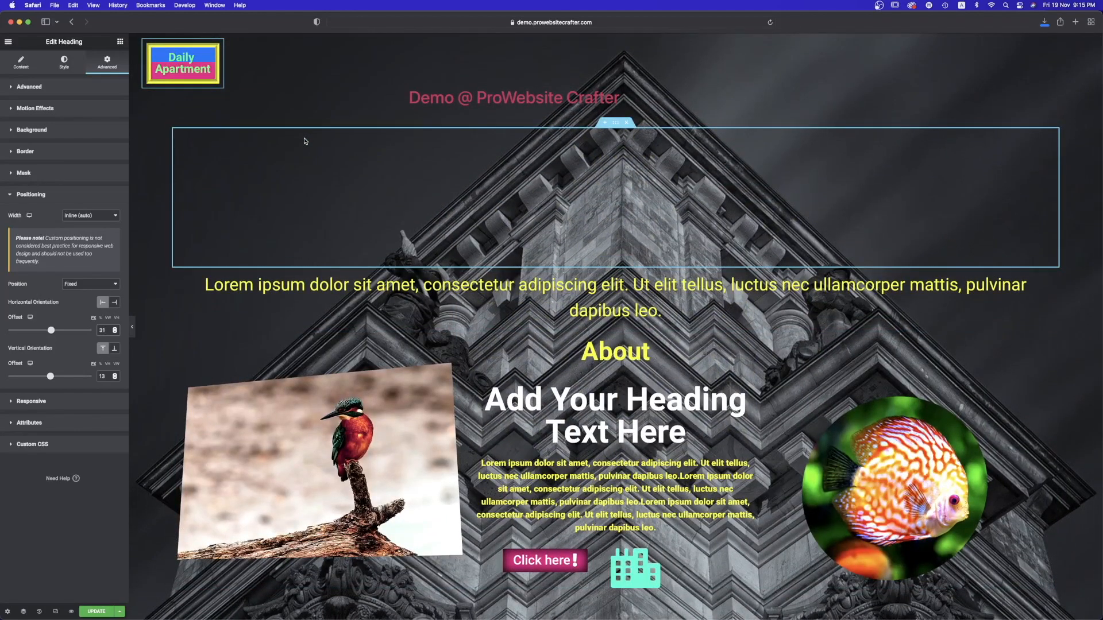
- Examine the page layout in the responsive tablet and mobile previews
{"action": "mouse_move", "coordinate": [493, 592]}
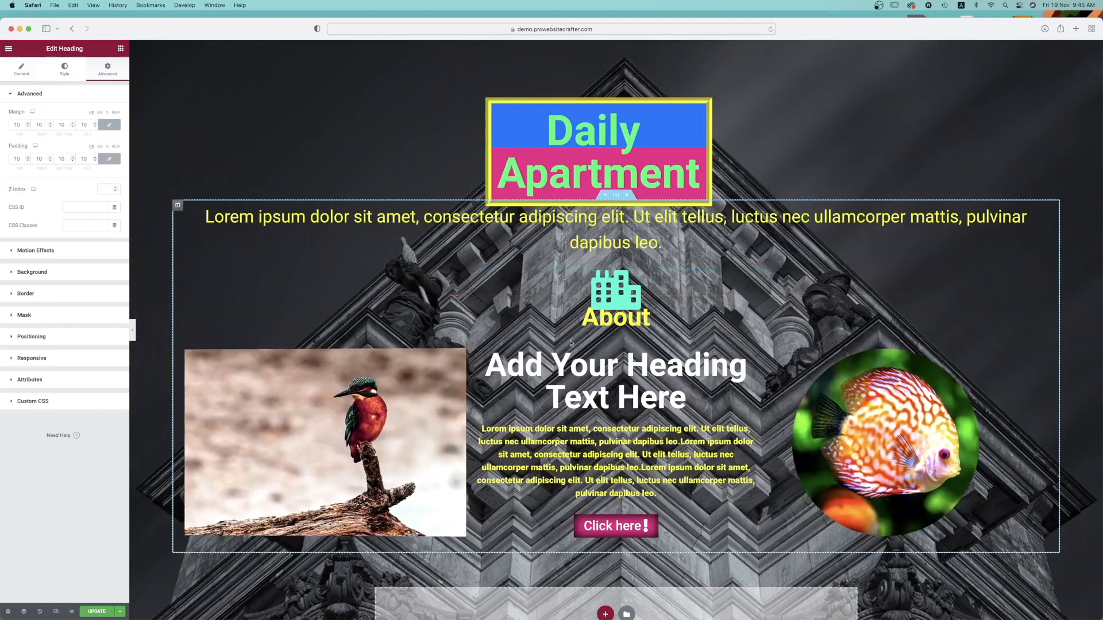
{"action": "left_click", "coordinate": [54, 612]}
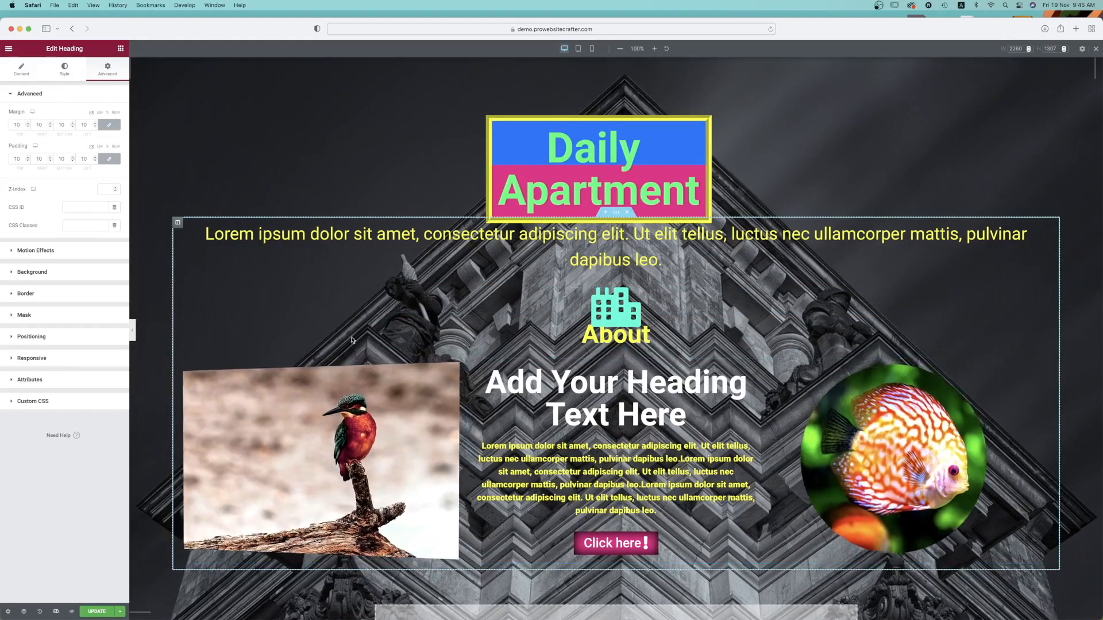
{"action": "left_click", "coordinate": [577, 48]}
{"action": "scroll", "coordinate": [603, 335], "scroll_direction": "down", "scroll_amount": 11}
{"action": "scroll", "coordinate": [603, 335], "scroll_direction": "up", "scroll_amount": 11}
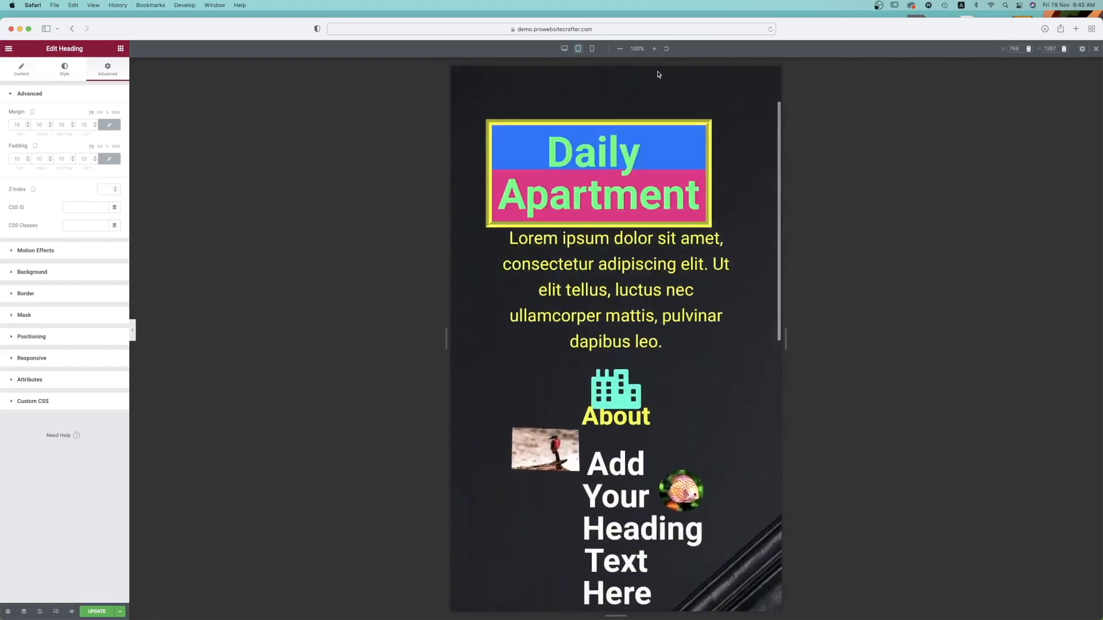
{"action": "left_click", "coordinate": [592, 48]}
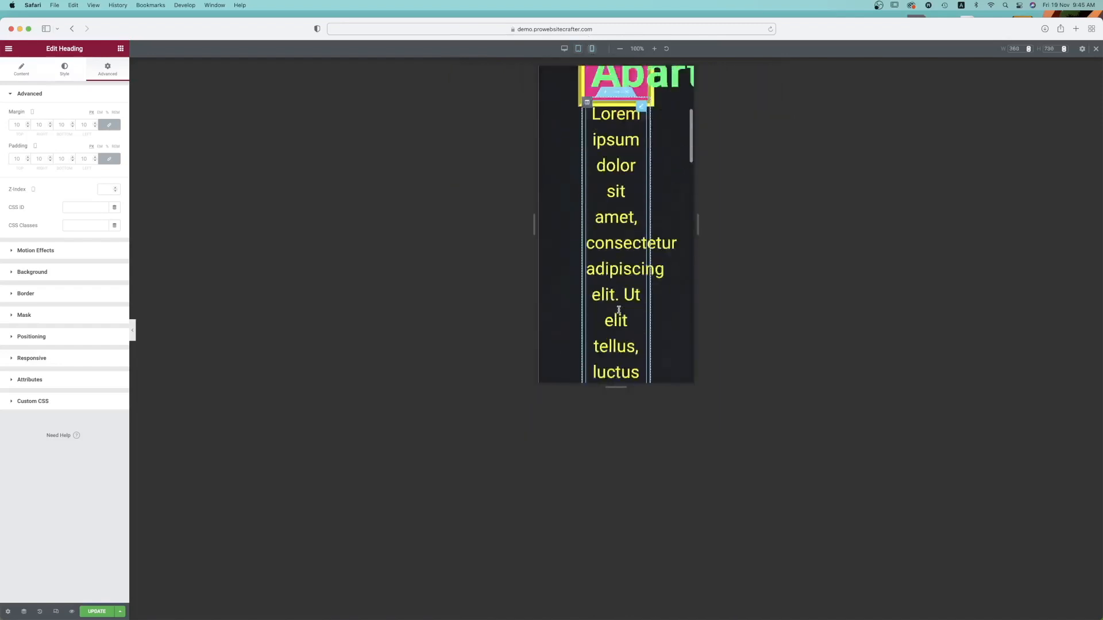
- In the tablet preview, set the building icon above About to be hidden on tablet and mobile
{"action": "left_click", "coordinate": [577, 48]}
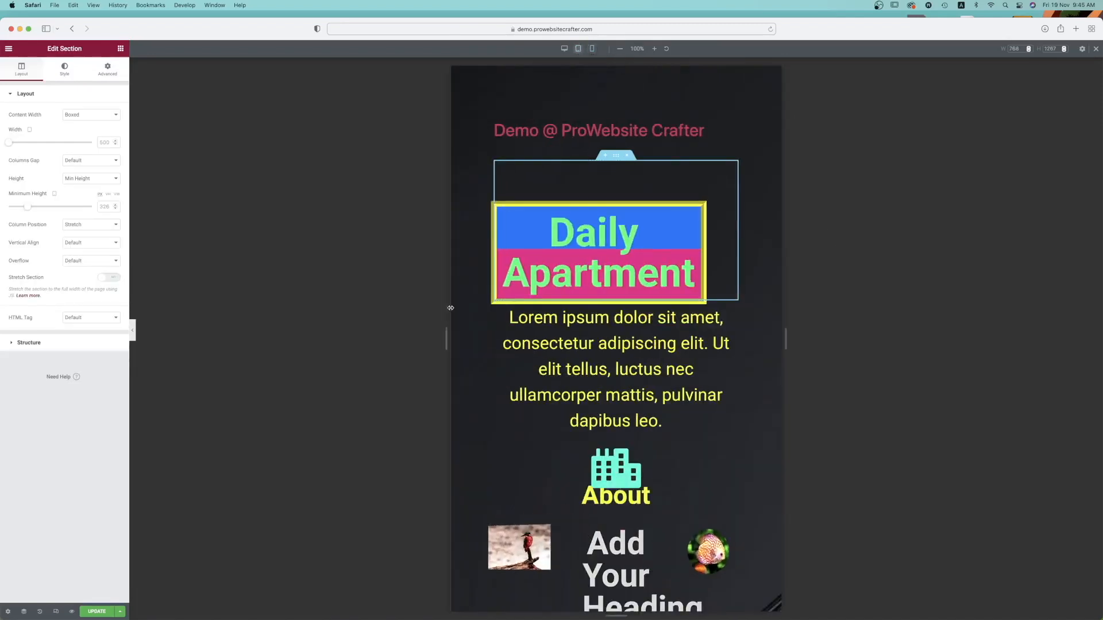
{"action": "scroll", "coordinate": [650, 316], "scroll_direction": "down", "scroll_amount": 5}
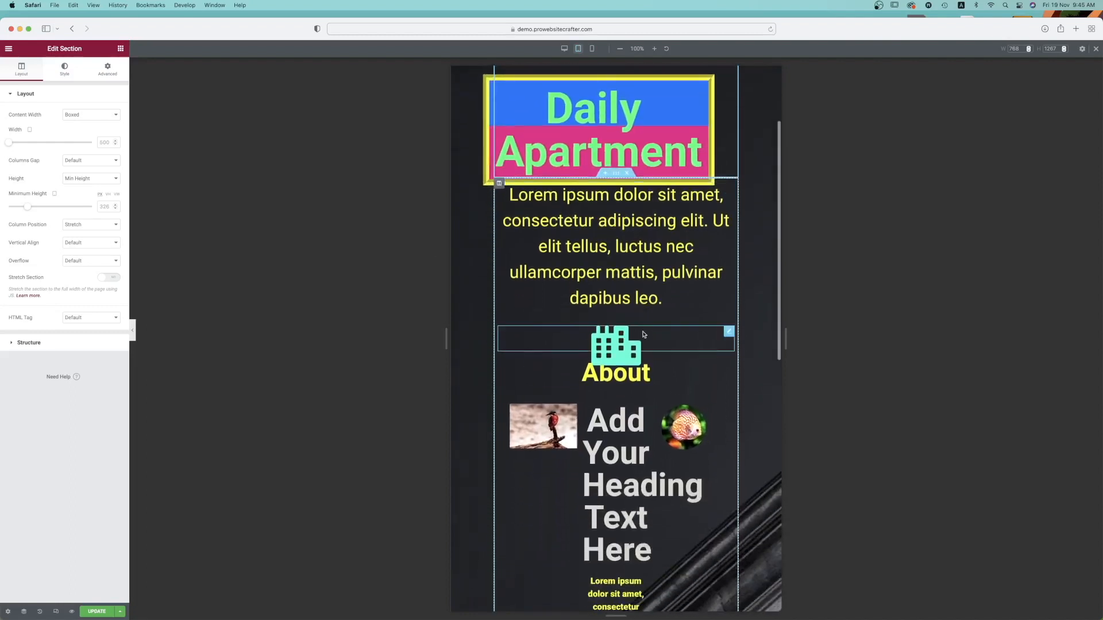
{"action": "left_click", "coordinate": [726, 334]}
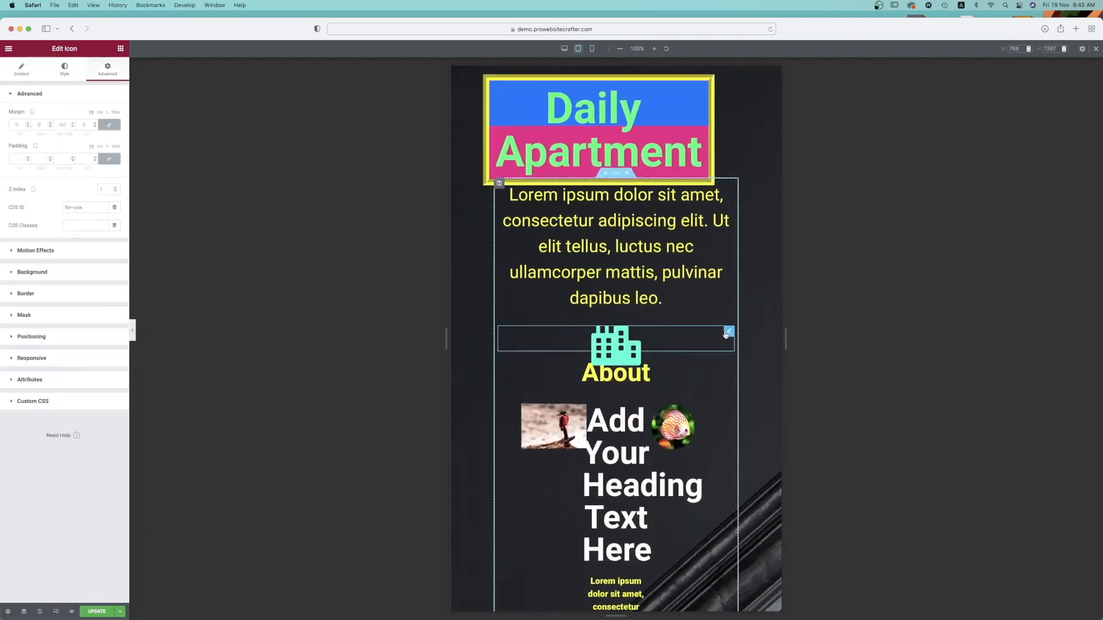
{"action": "left_click", "coordinate": [47, 339]}
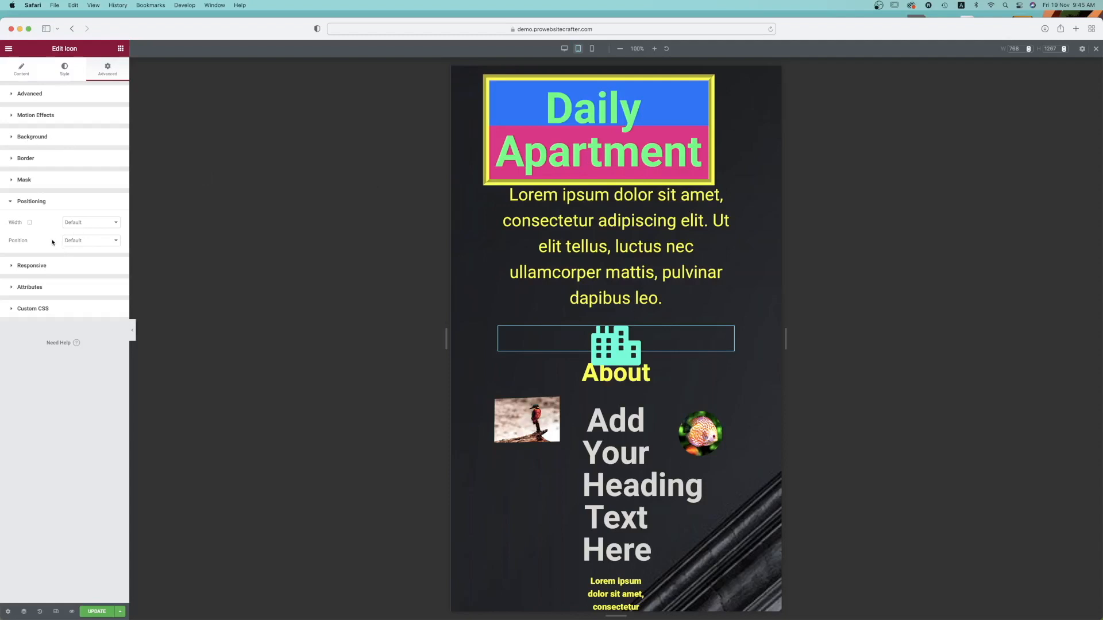
{"action": "left_click", "coordinate": [48, 266]}
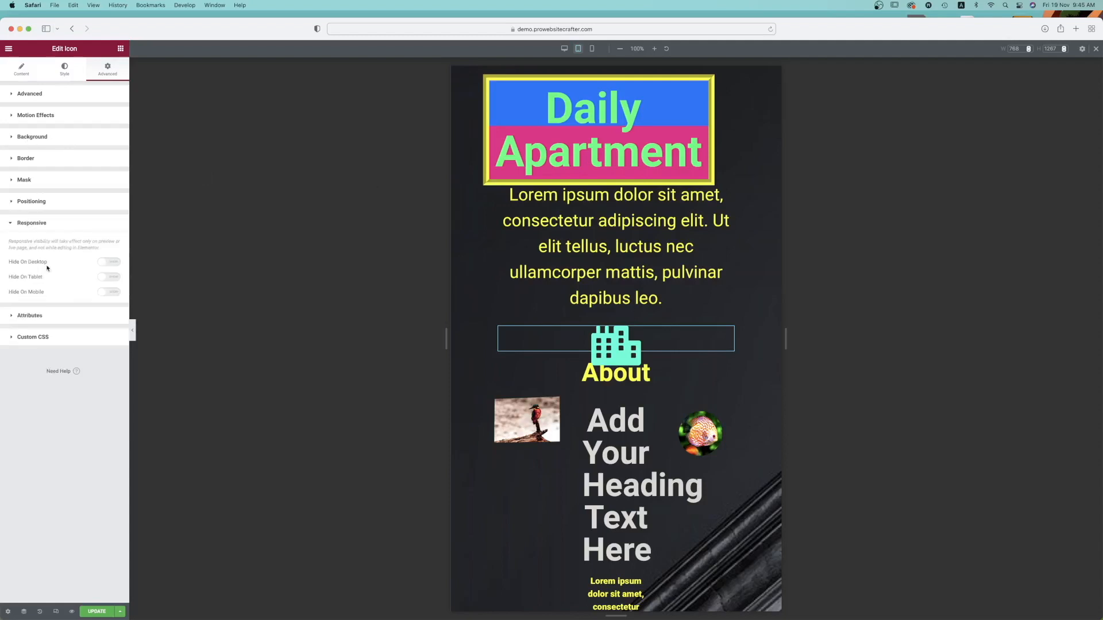
{"action": "left_click", "coordinate": [110, 277]}
{"action": "left_click", "coordinate": [109, 292]}
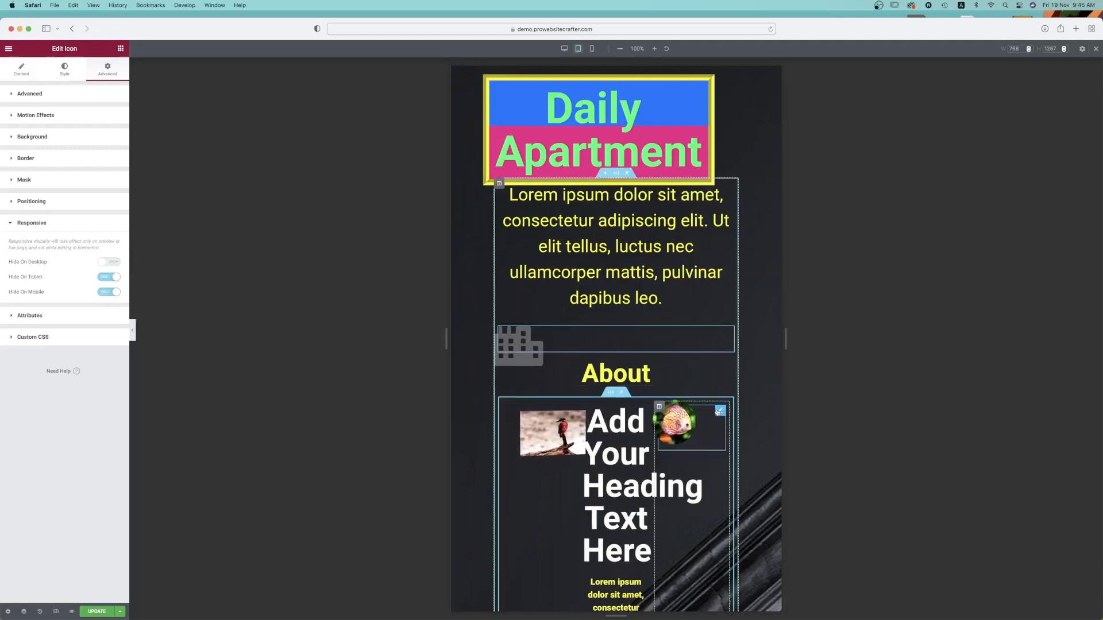
- Hide the fish and bird images on tablet and mobile, and return the preview to desktop
{"action": "left_click", "coordinate": [719, 411]}
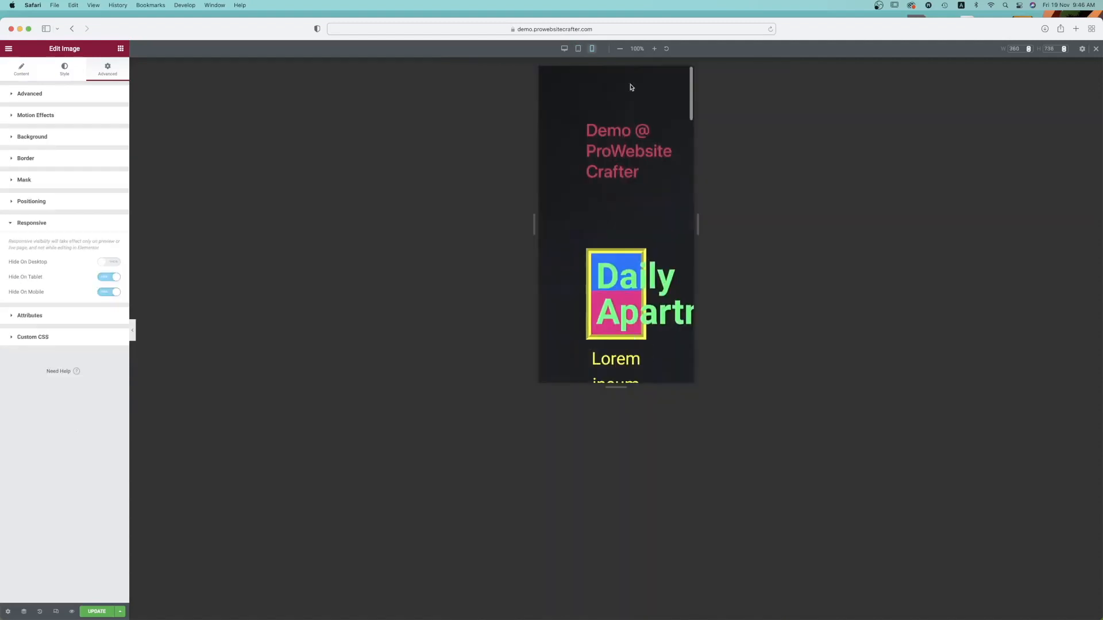
{"action": "left_click", "coordinate": [564, 49]}
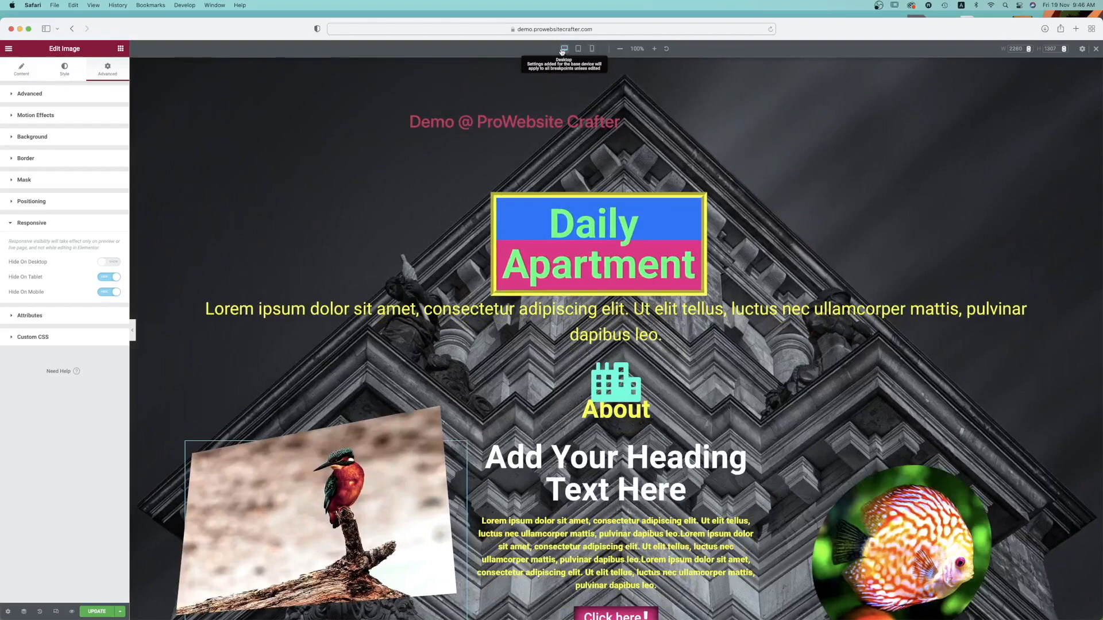
- Examine the image's custom attributes settings and the custom CSS settings of the column holding the fish image
{"action": "left_click", "coordinate": [34, 313]}
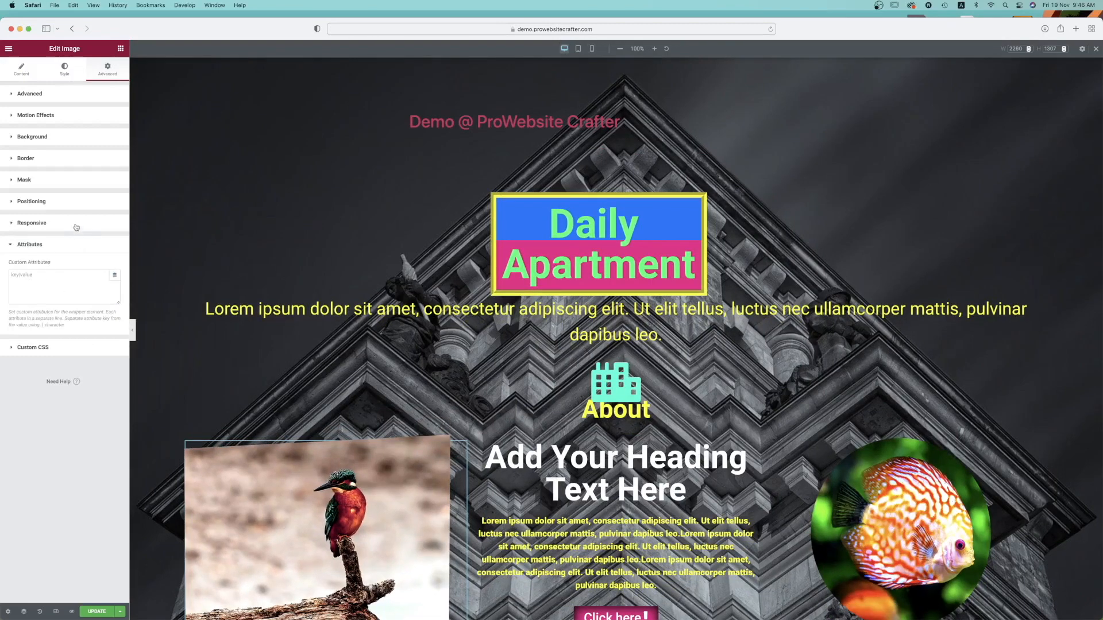
{"action": "scroll", "coordinate": [469, 347], "scroll_direction": "down", "scroll_amount": 5}
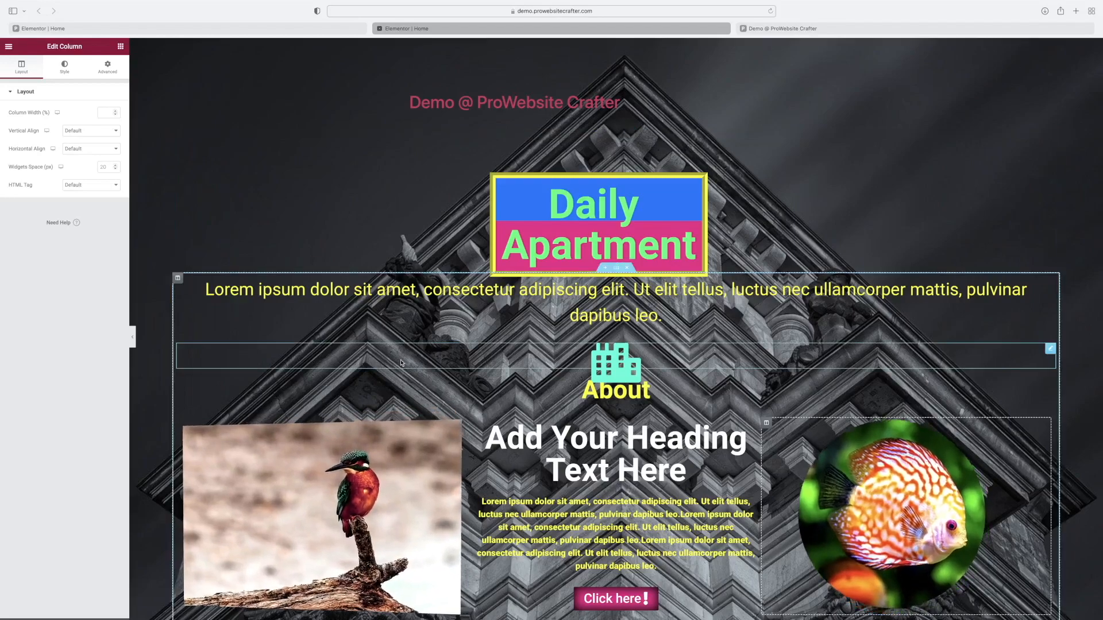
{"action": "scroll", "coordinate": [401, 360], "scroll_direction": "down", "scroll_amount": 2}
{"action": "scroll", "coordinate": [401, 362], "scroll_direction": "up", "scroll_amount": 2}
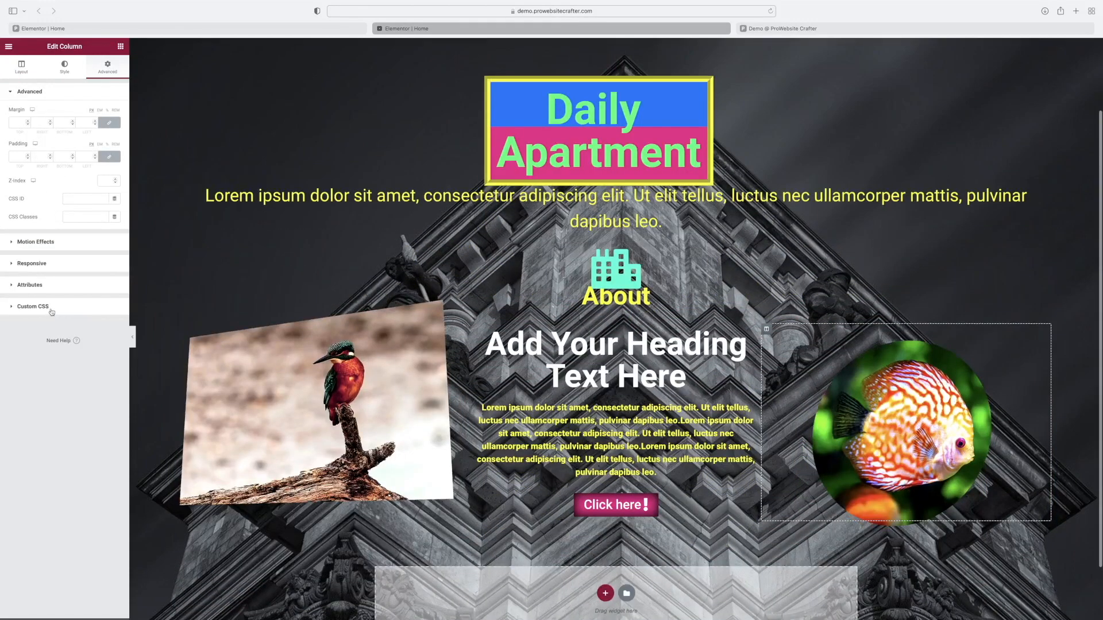
{"action": "left_click", "coordinate": [53, 310]}
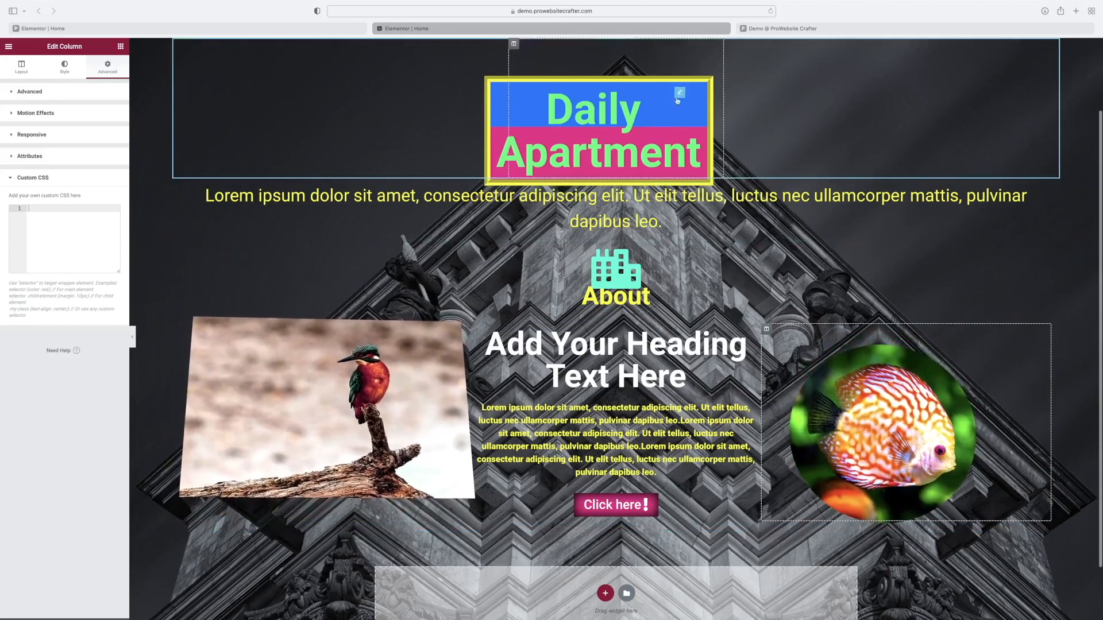
- Open the custom CSS settings of the Daily Apartment heading and start a rule block for selector
{"action": "left_click", "coordinate": [679, 94]}
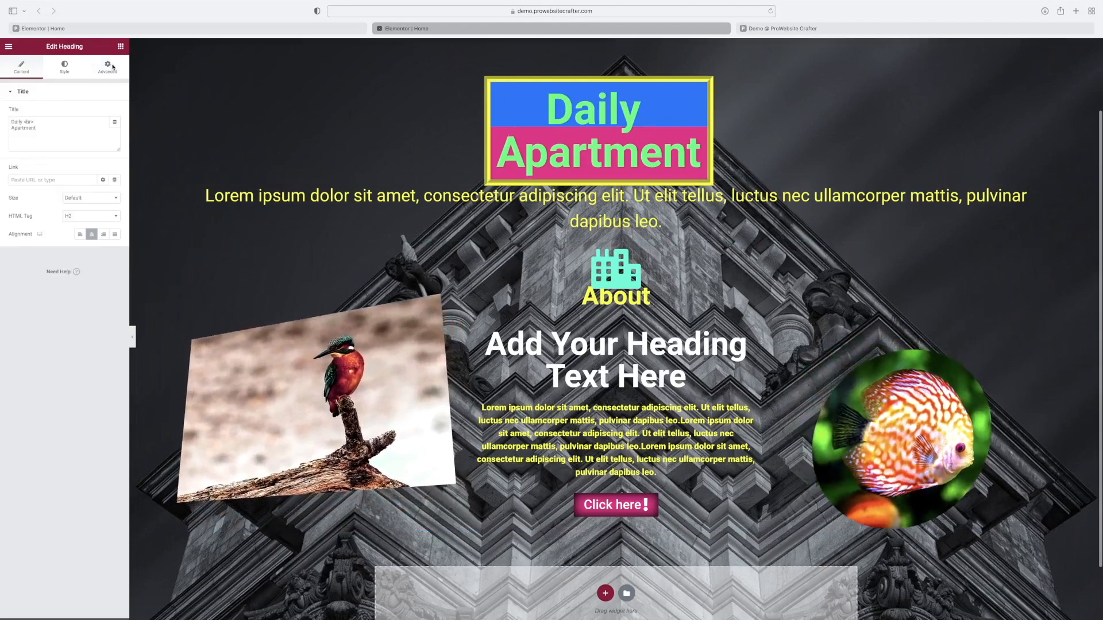
{"action": "left_click", "coordinate": [109, 66]}
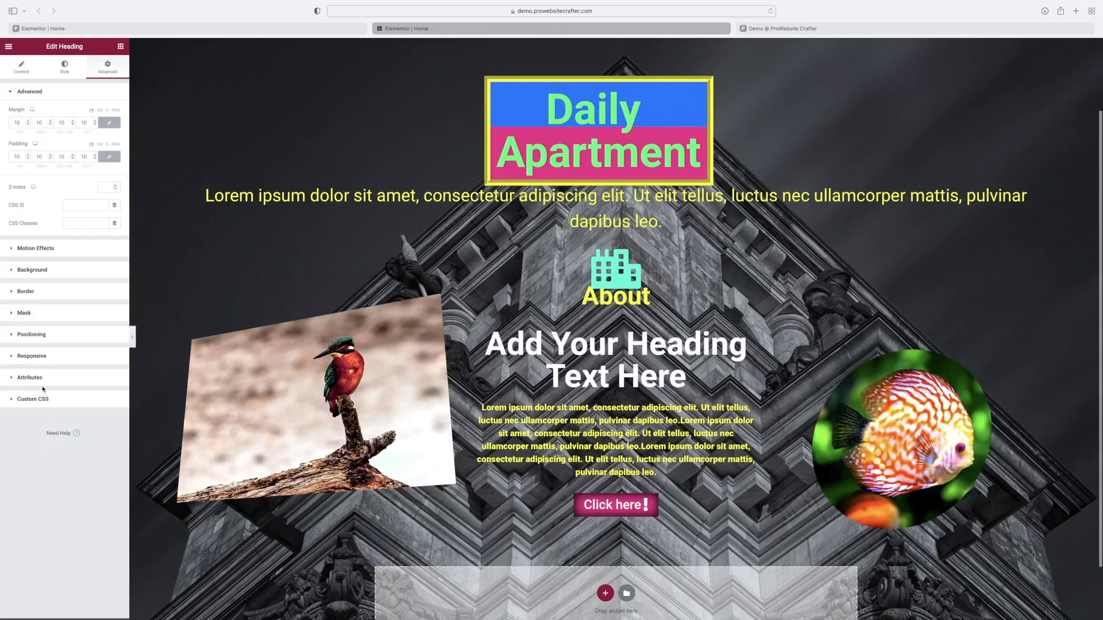
{"action": "left_click", "coordinate": [37, 403]}
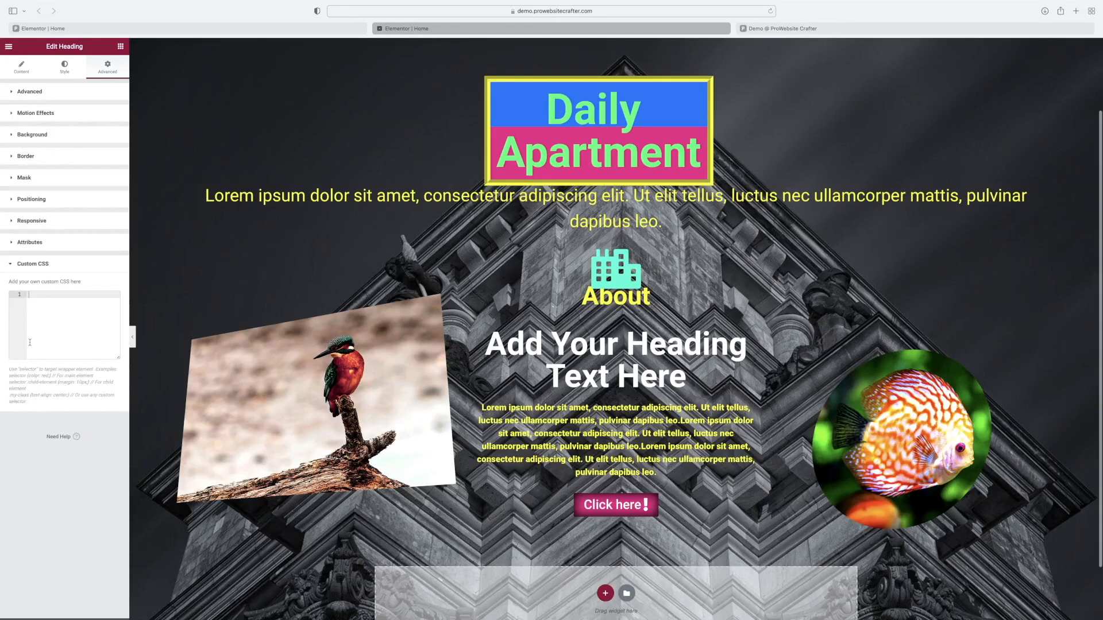
{"action": "left_click", "coordinate": [55, 299]}
{"action": "type", "text": "se"}
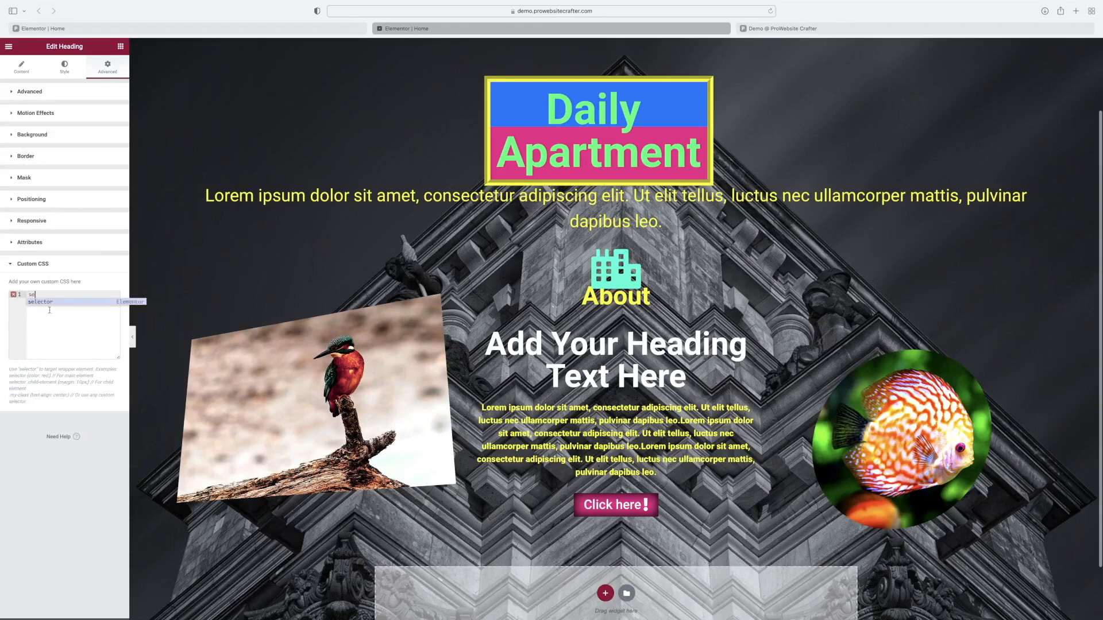
{"action": "left_click", "coordinate": [50, 303]}
{"action": "type", "text": "el"}
{"action": "left_click", "coordinate": [29, 302]}
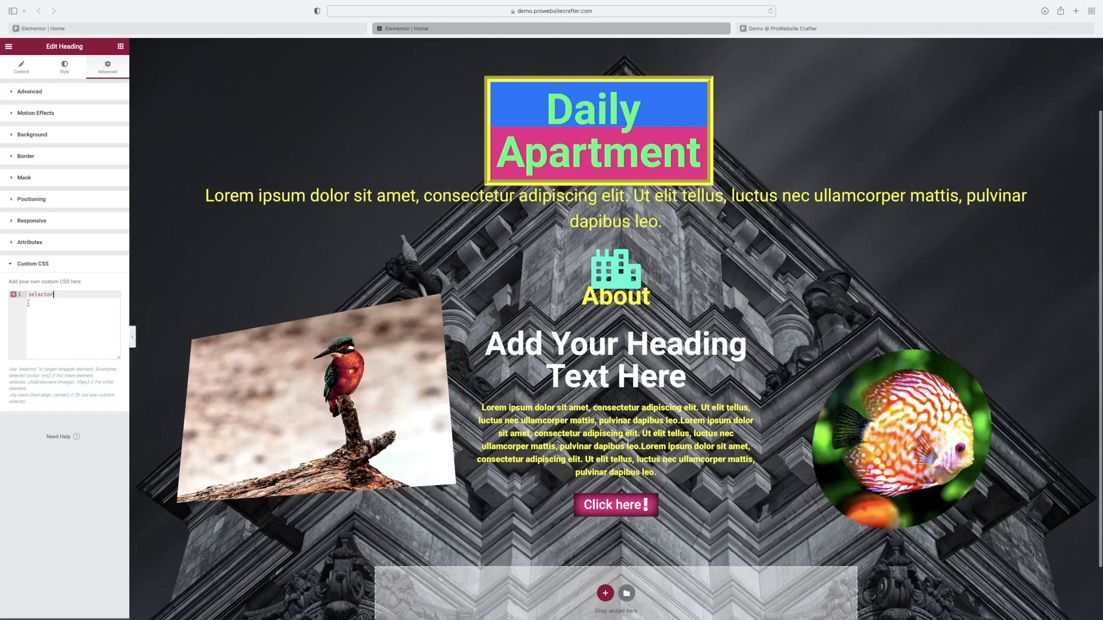
{"action": "type", "text": "{"}
{"action": "key", "text": "Return"}
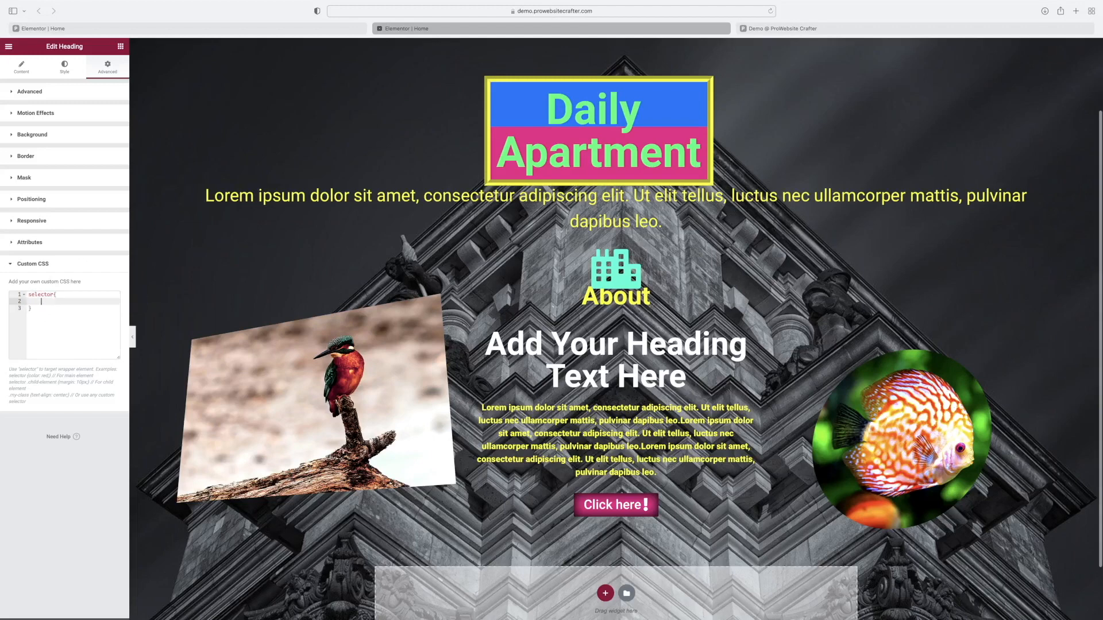
- Add a grayscale filter to the selector rule, trying an amount of 1 and then 0.5
{"action": "type", "text": "fi"}
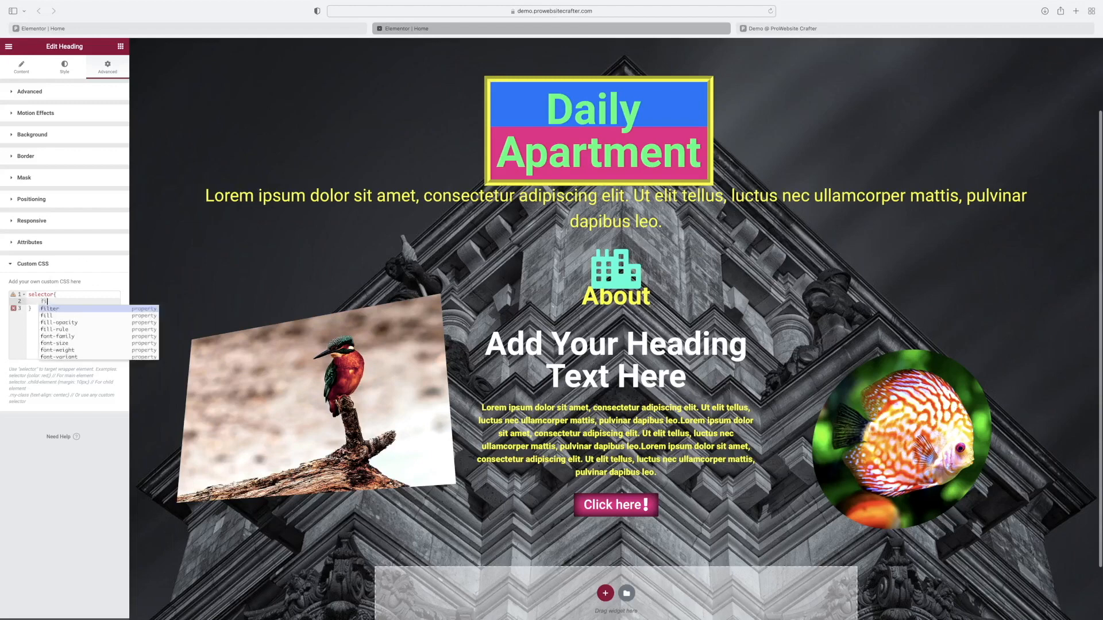
{"action": "type", "text": "lter"}
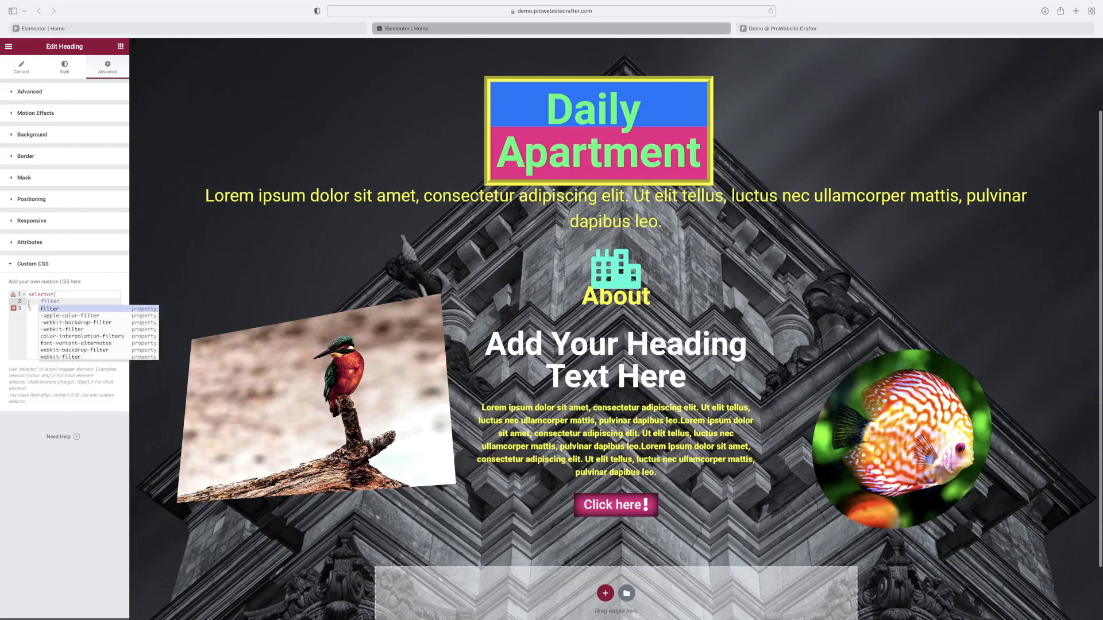
{"action": "left_click", "coordinate": [61, 309]}
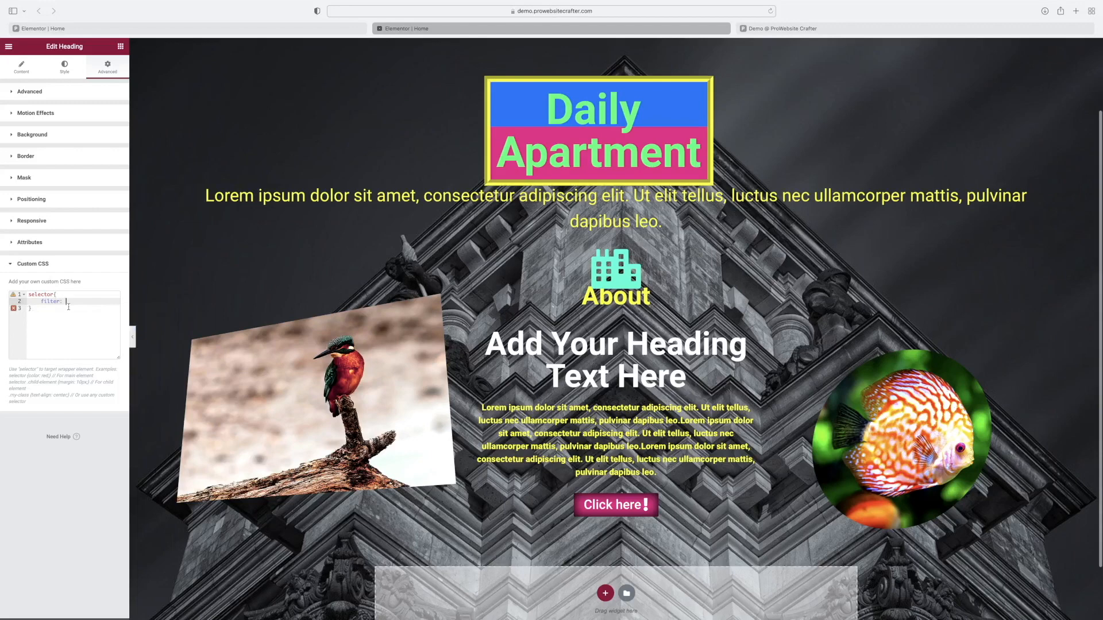
{"action": "type", "text": "grayscale("}
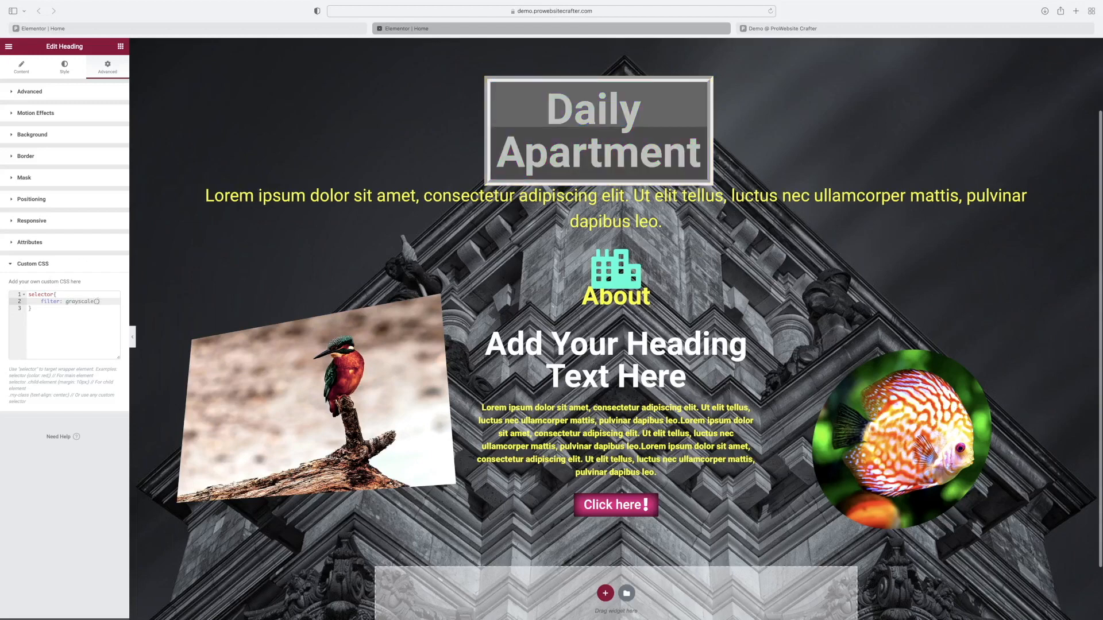
{"action": "type", "text": "10"}
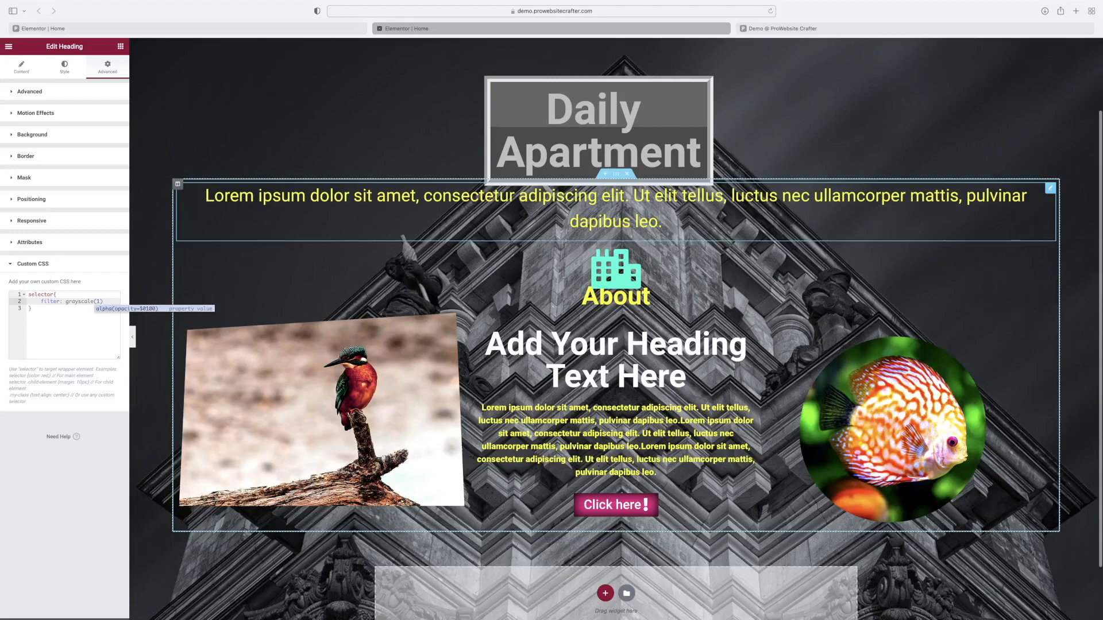
{"action": "key", "text": "BackSpace"}
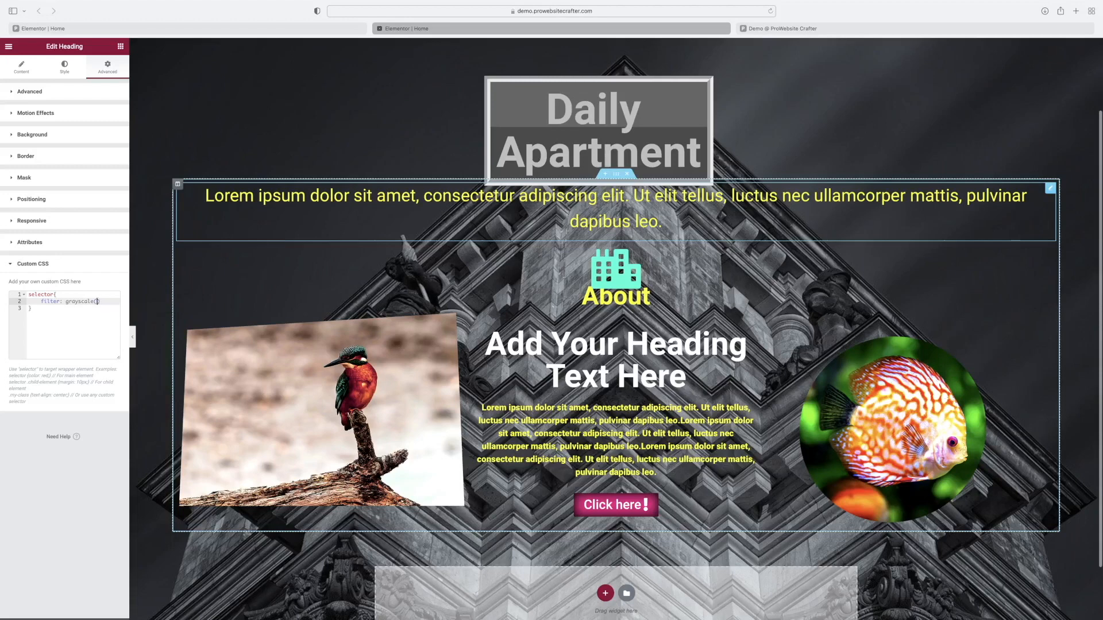
{"action": "type", "text": "0.5"}
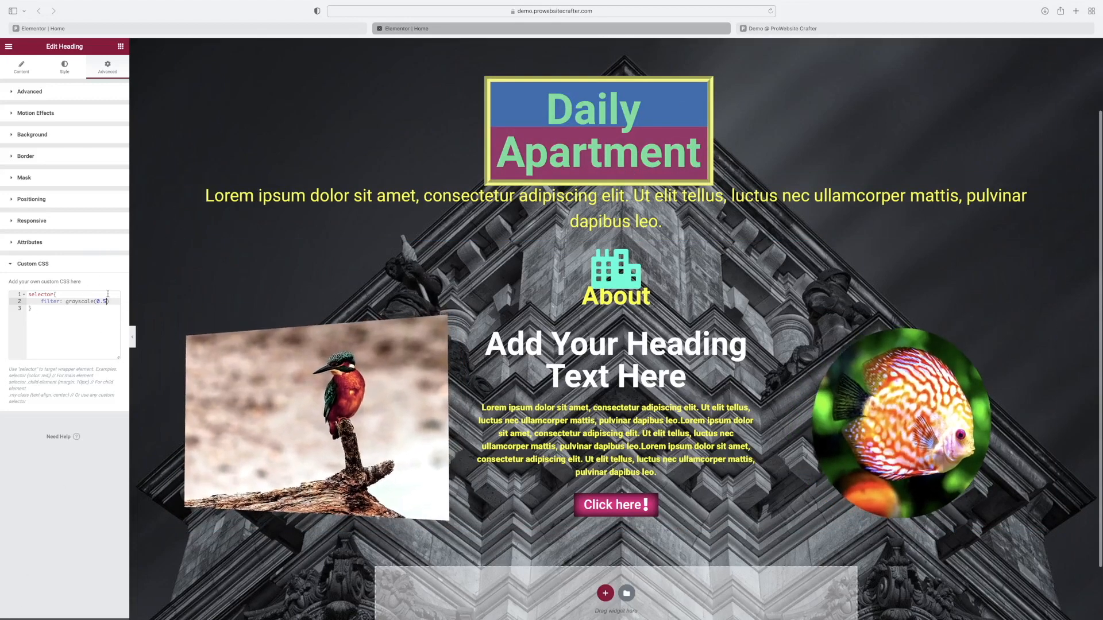
- Replace the heading's grayscale filter with sepia and set its amount to 1
{"action": "double_click", "coordinate": [92, 301]}
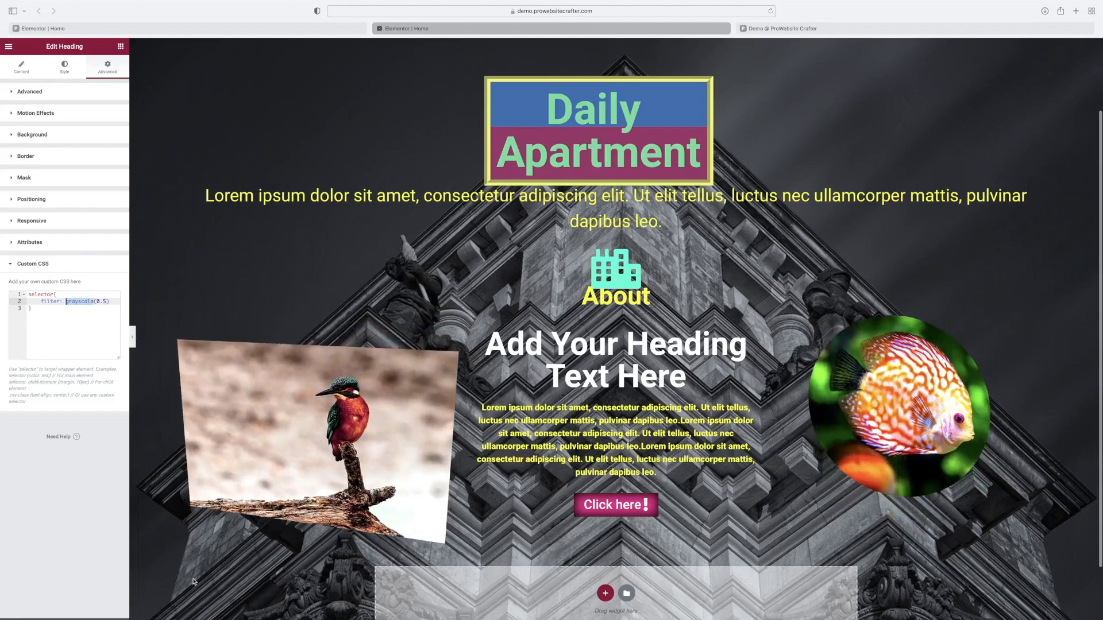
{"action": "type", "text": "sepia"}
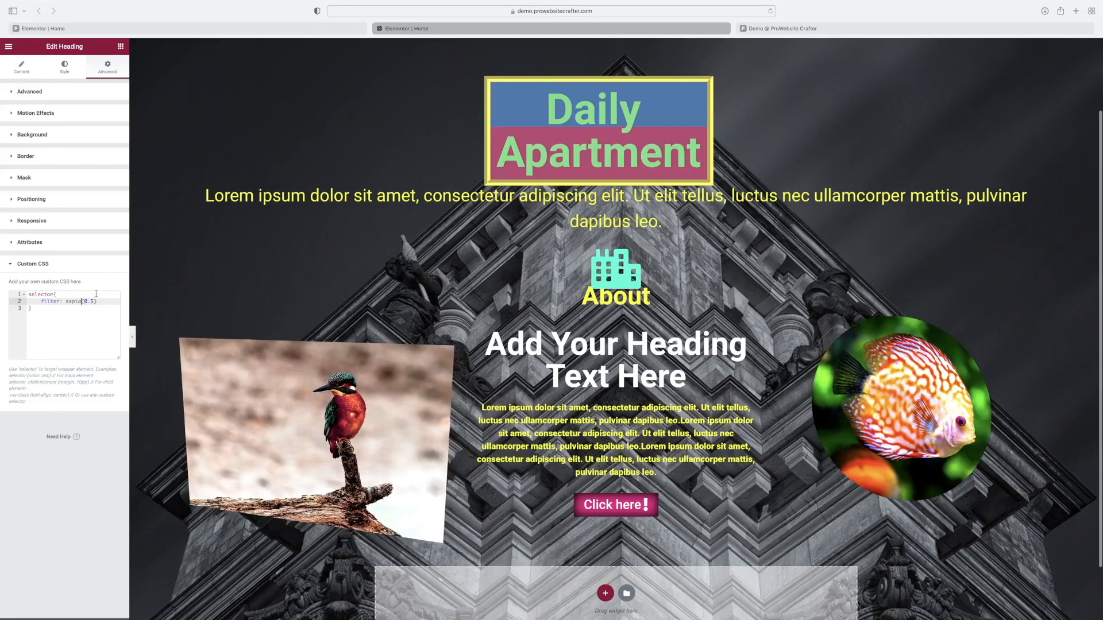
{"action": "left_click", "coordinate": [94, 335]}
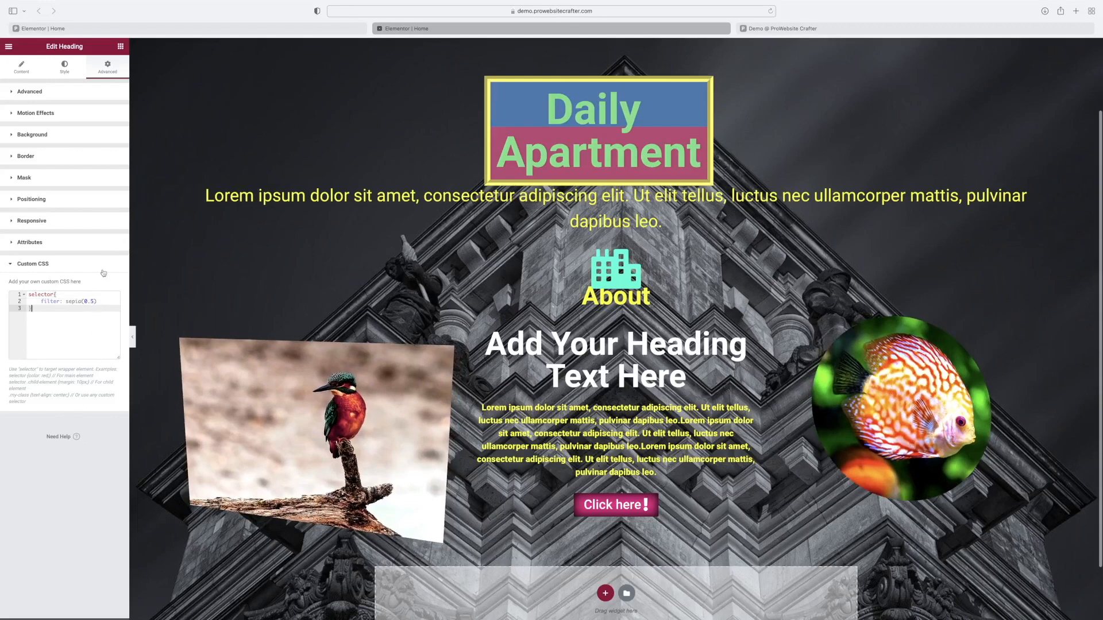
{"action": "left_click", "coordinate": [94, 301]}
{"action": "key", "text": "BackSpace"}
{"action": "key", "text": "BackSpace"}
{"action": "key", "text": "BackSpace"}
{"action": "type", "text": "1"}
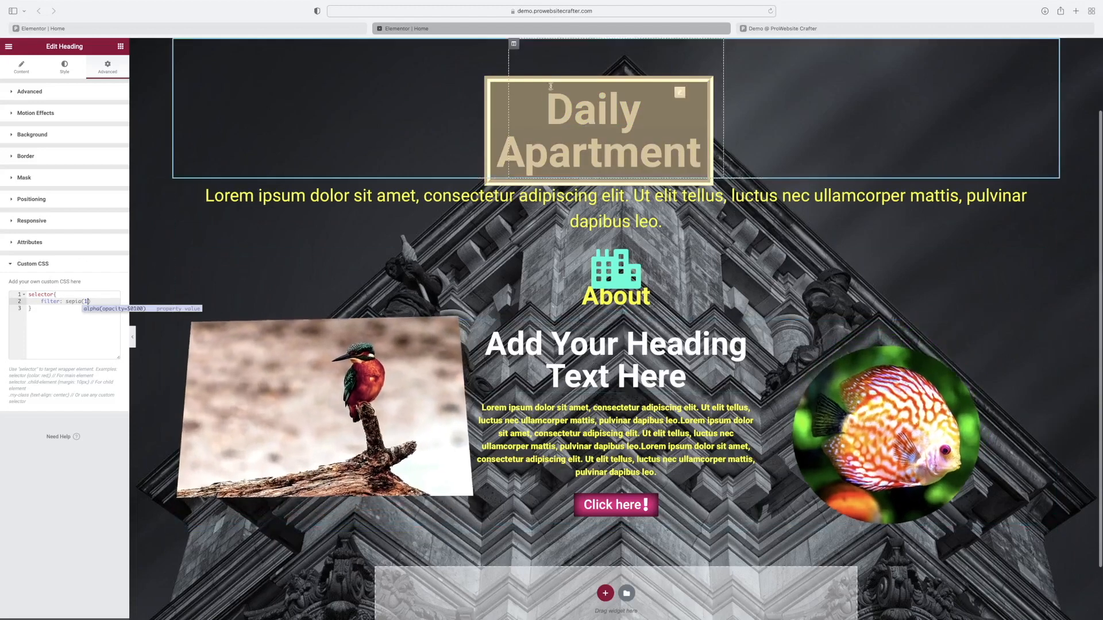
- Reduce the heading's sepia filter amount to 0, and set it back to 1
{"action": "left_click", "coordinate": [563, 135]}
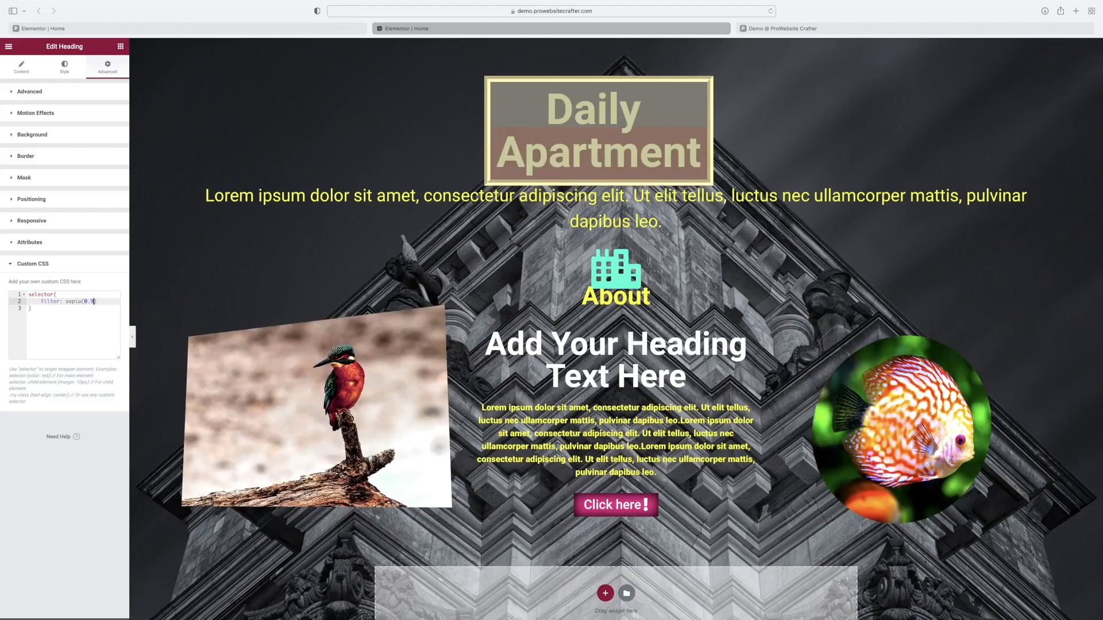
{"action": "key", "text": "BackSpace"}
{"action": "key", "text": "BackSpace"}
{"action": "key", "text": "BackSpace"}
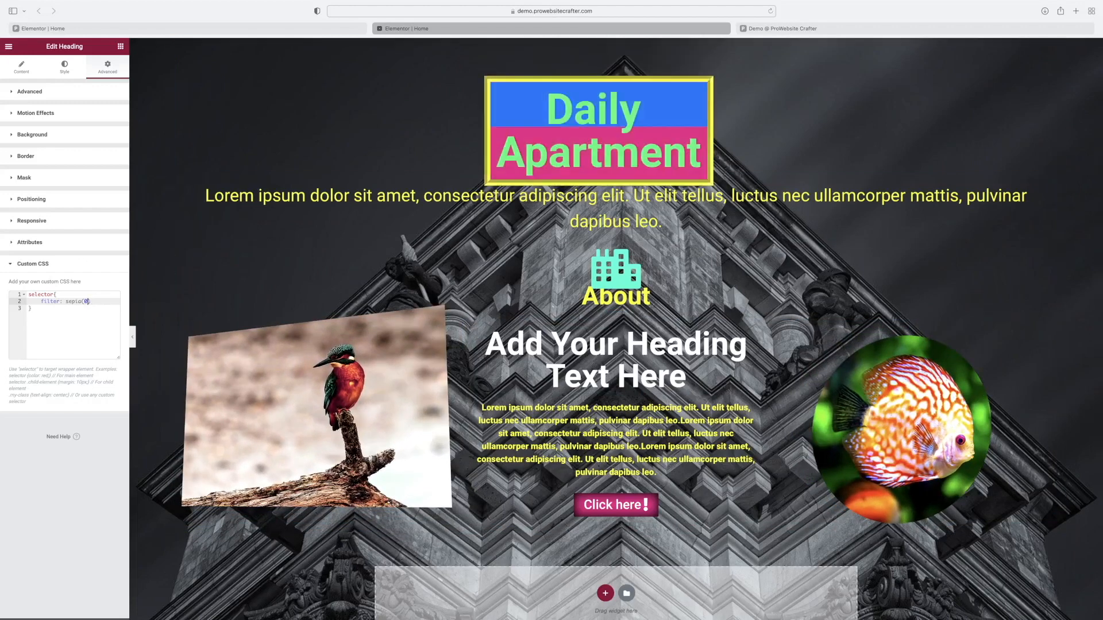
{"action": "type", "text": "1"}
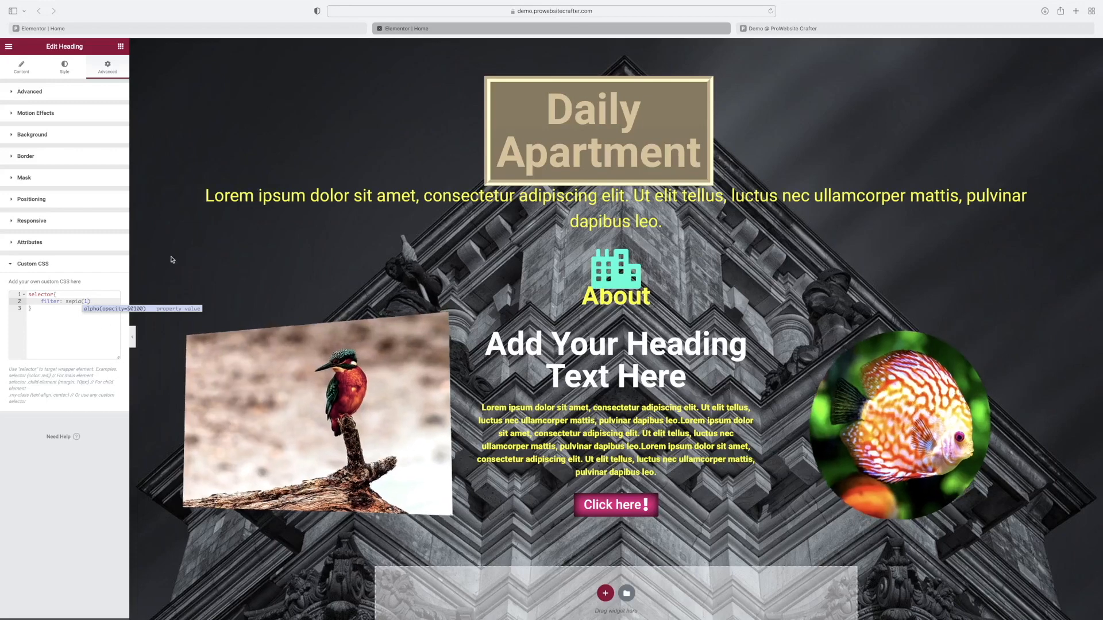
- Remove the sepia value from the filter and clear all custom CSS from the heading
{"action": "left_click", "coordinate": [91, 301]}
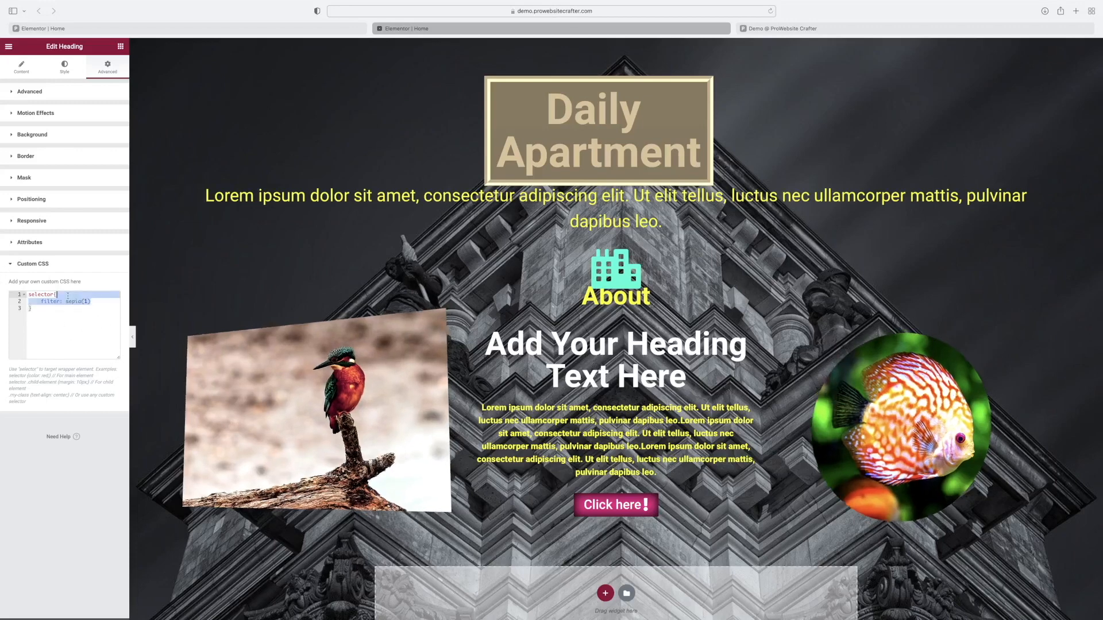
{"action": "left_click_drag", "start_coordinate": [90, 301], "coordinate": [66, 305]}
{"action": "key", "text": "BackSpace"}
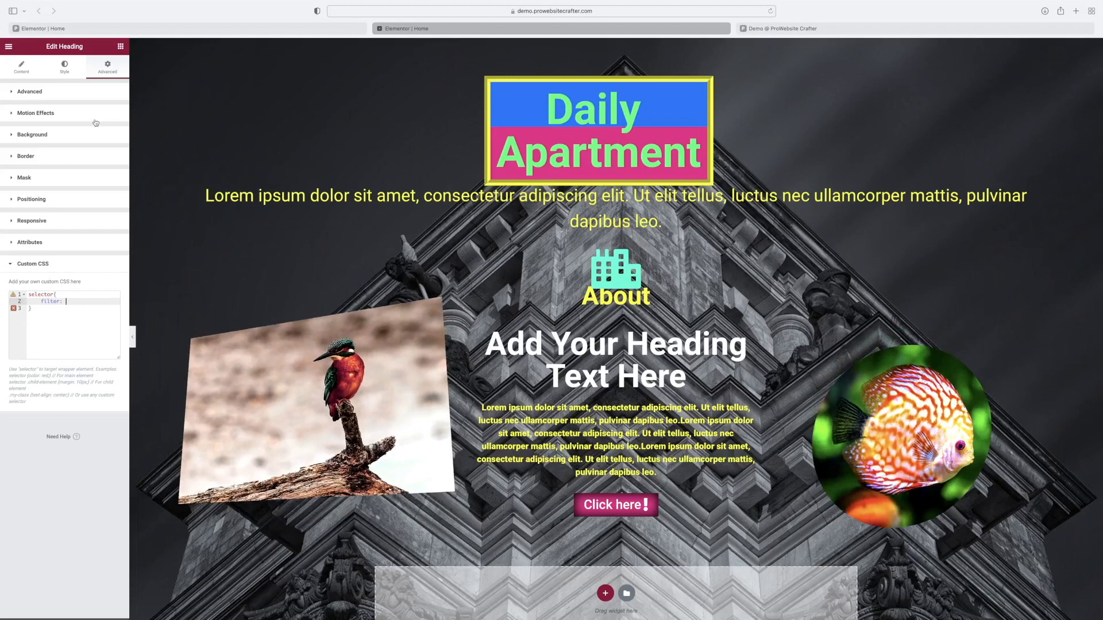
{"action": "key", "text": "super+a"}
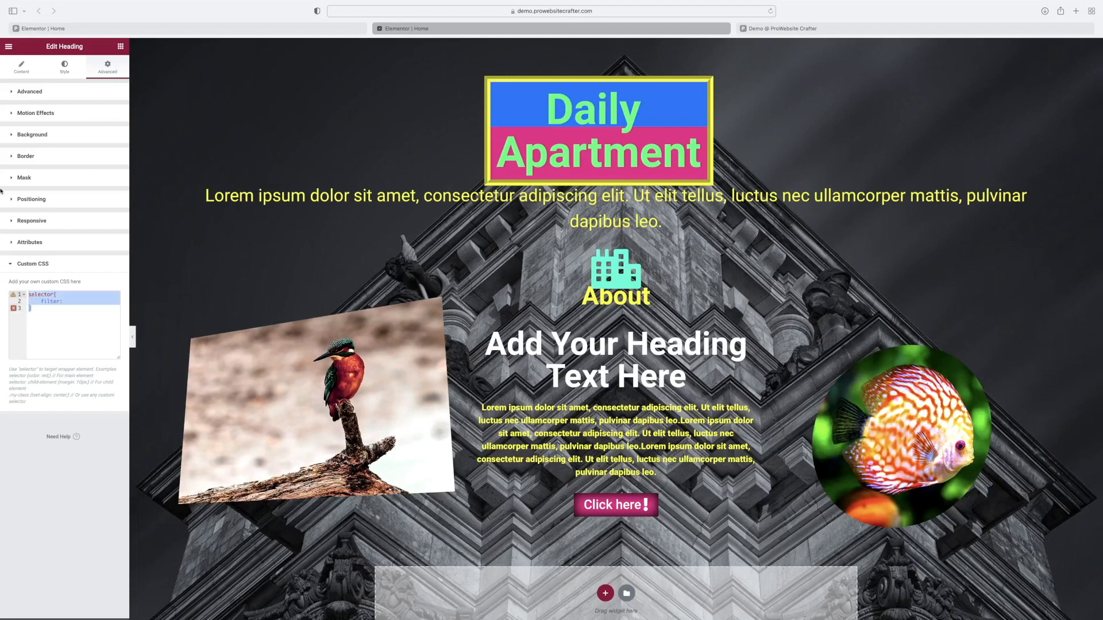
{"action": "key", "text": "BackSpace"}
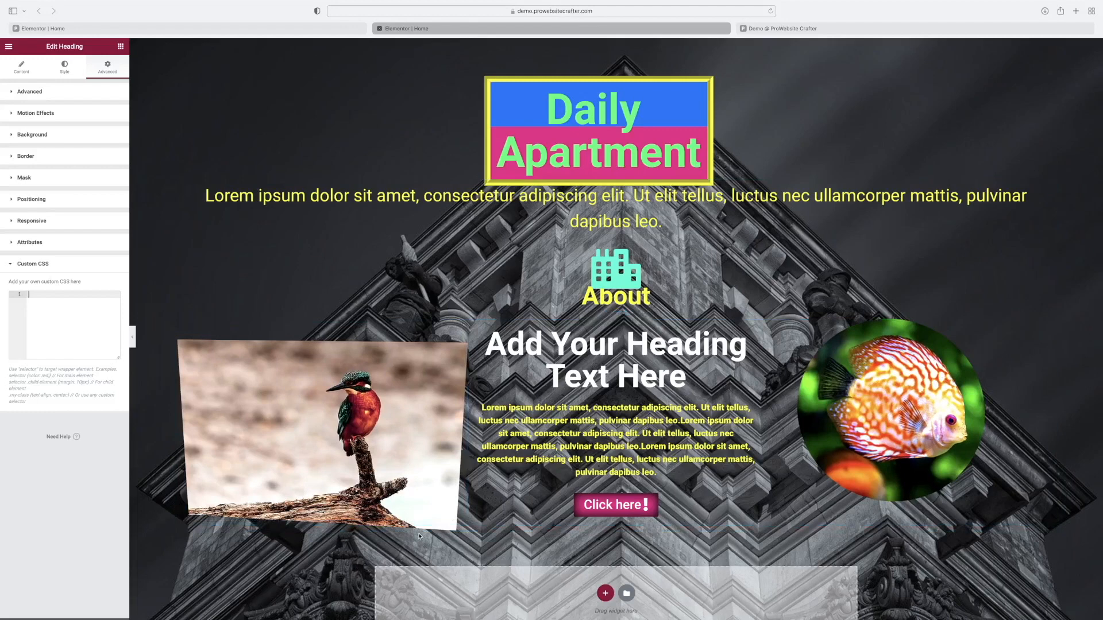
{"action": "mouse_move", "coordinate": [879, 5]}
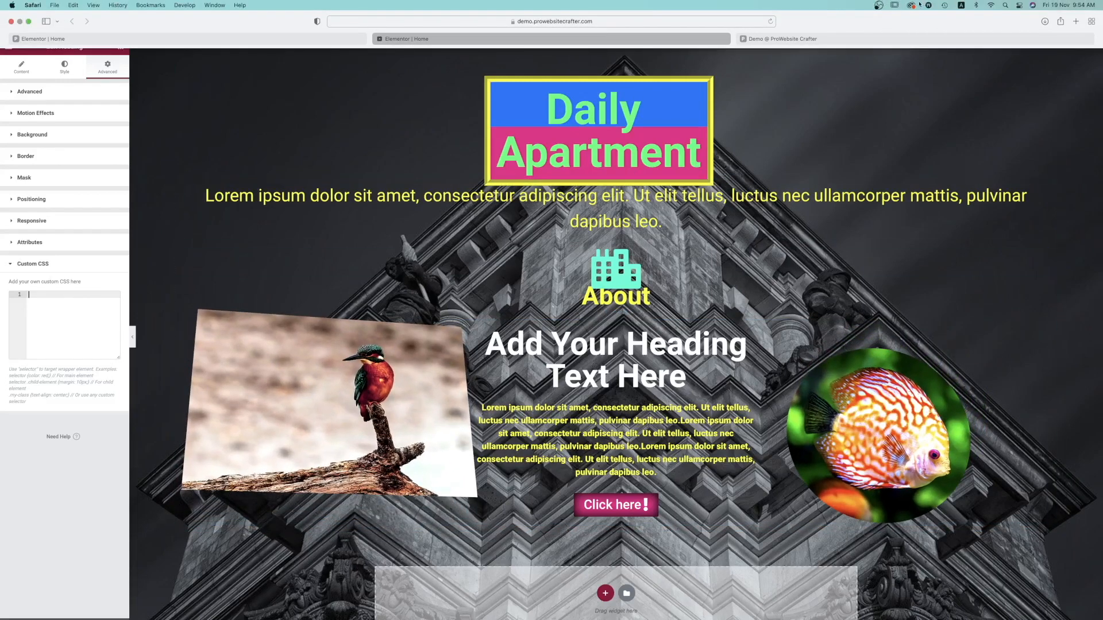